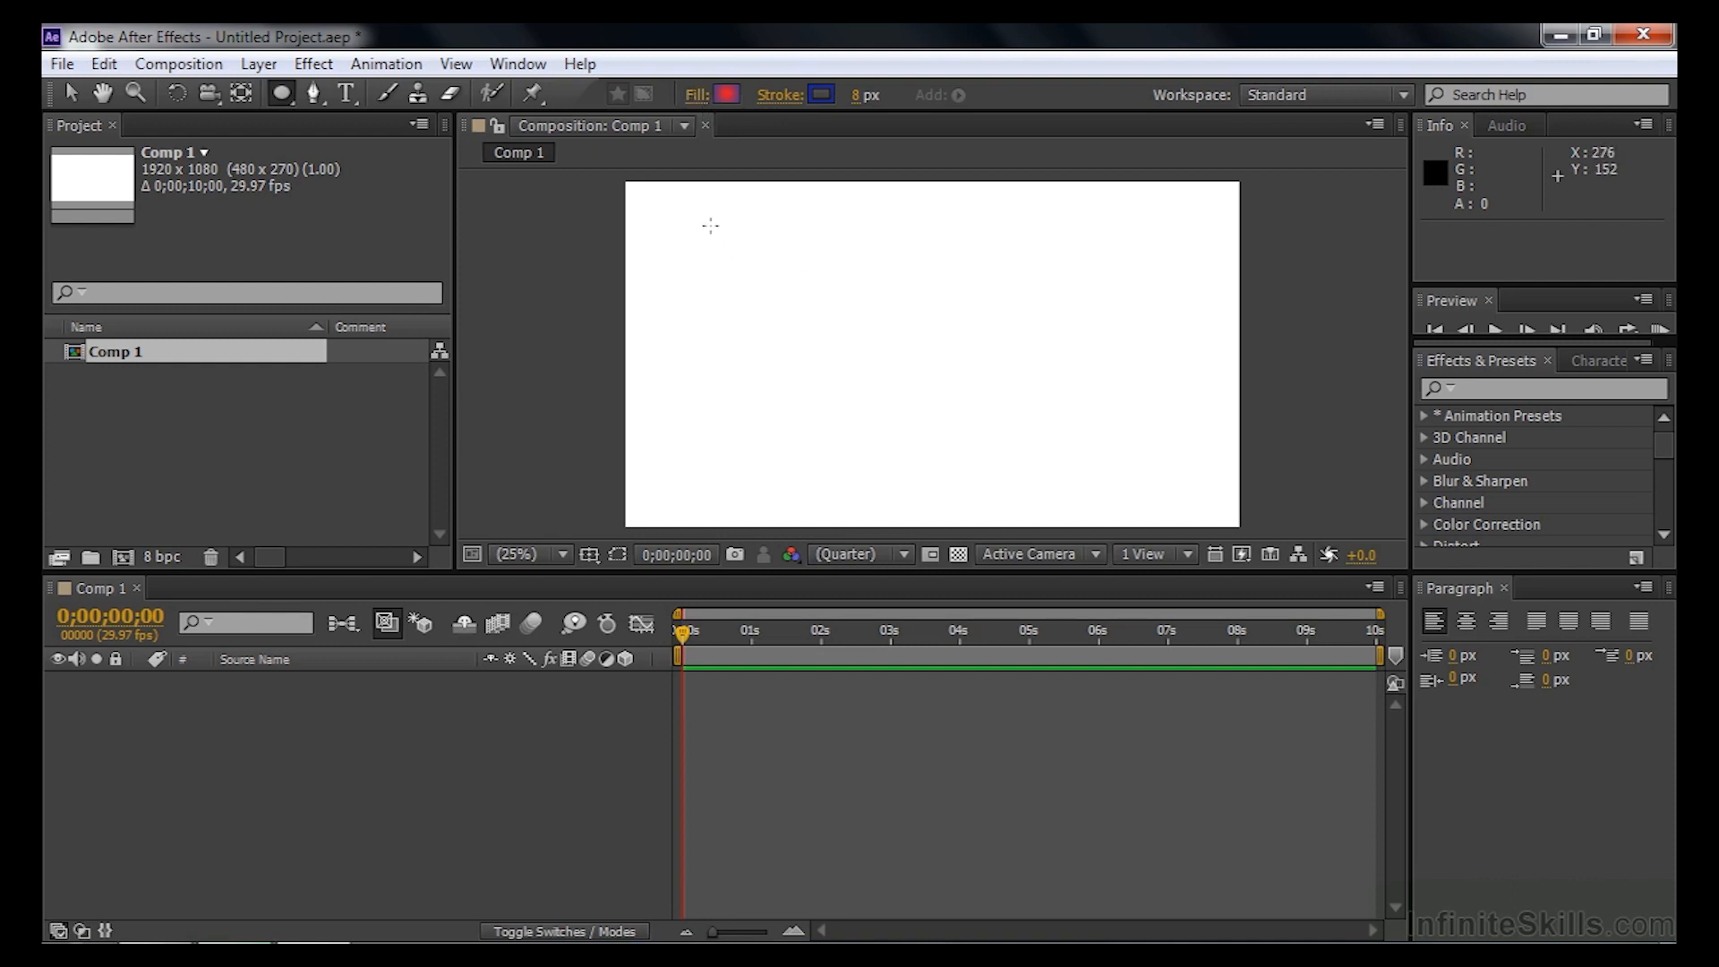
{"action": "left_click_drag", "start_coordinate": [711, 226], "coordinate": [916, 386]}
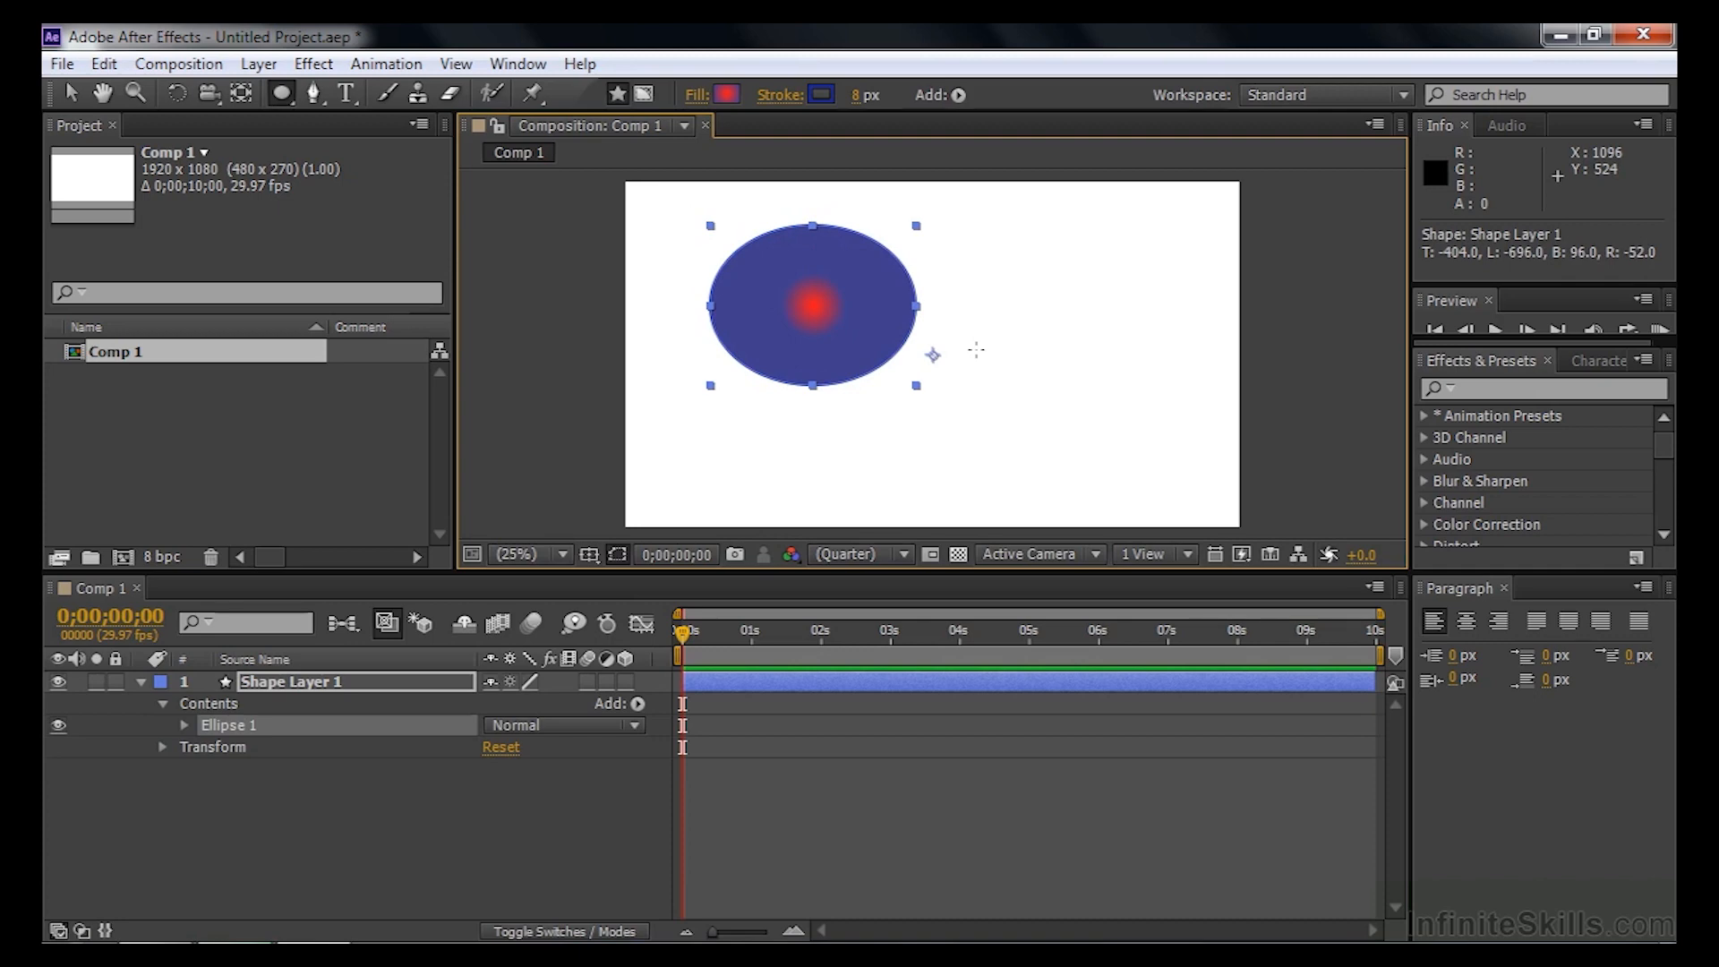
{"action": "key", "text": "ctrl+z"}
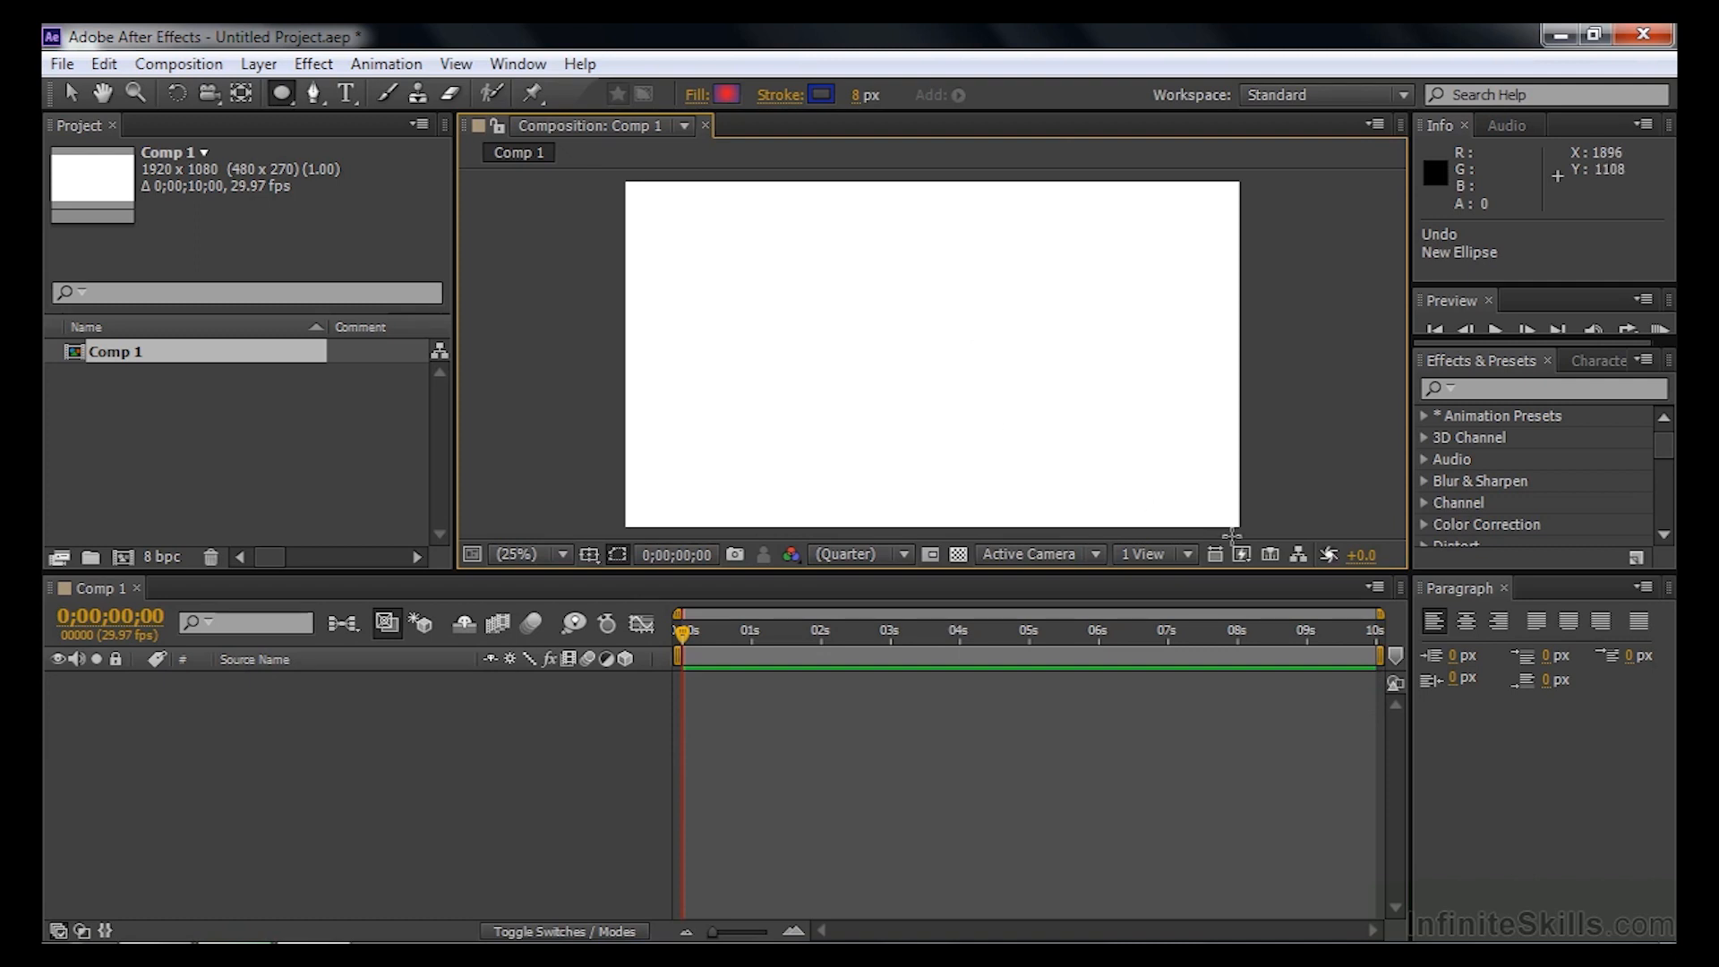
{"action": "left_click_drag", "start_coordinate": [1238, 526], "coordinate": [1051, 399]}
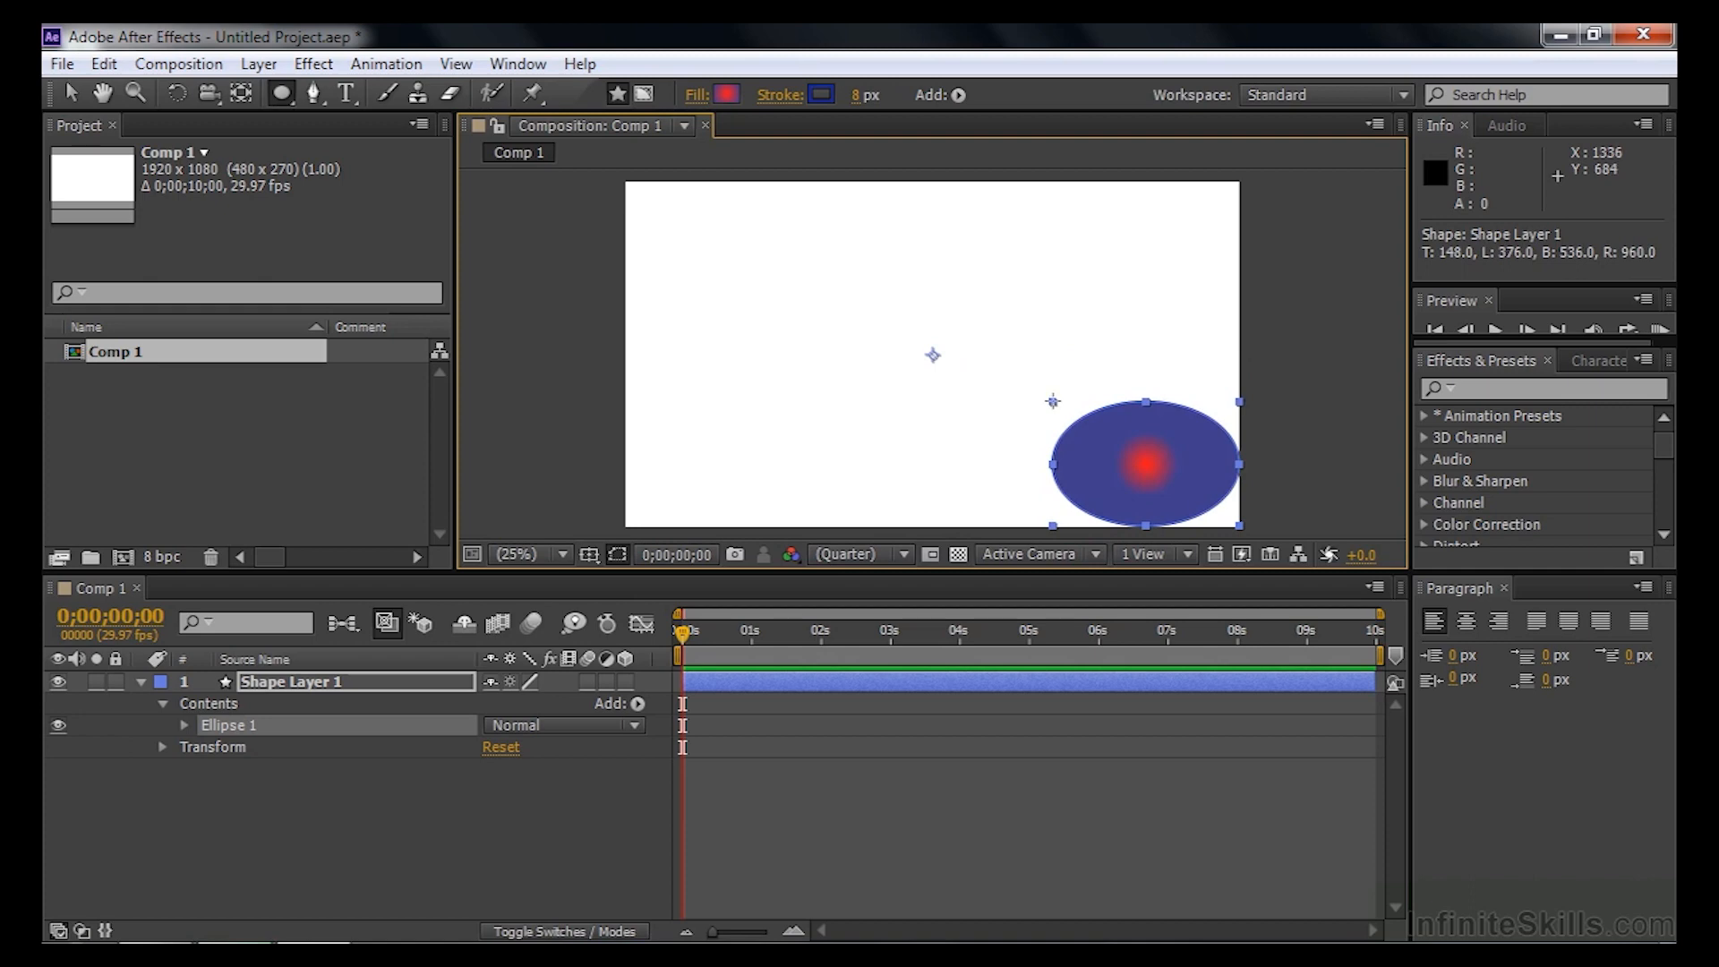
{"action": "key", "text": "ctrl+z"}
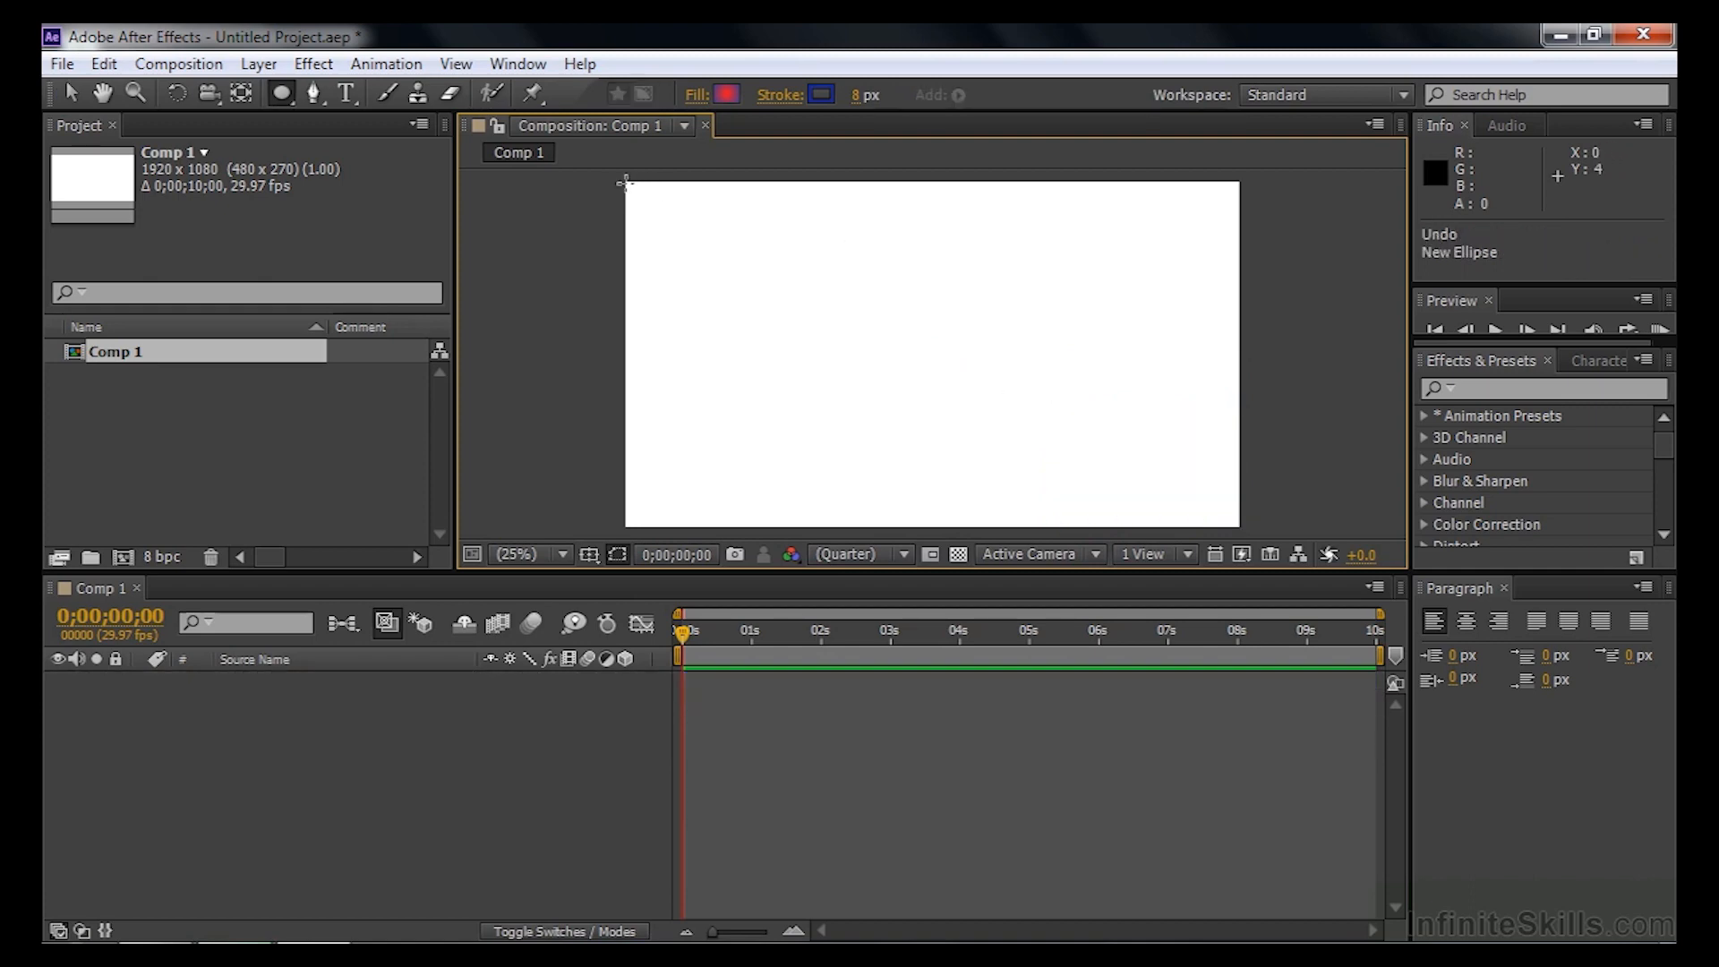
Draw an ellipse about 700 by 352 px in the composition, extending leftward from near its centre.
{"action": "left_click_drag", "start_coordinate": [626, 183], "coordinate": [780, 277]}
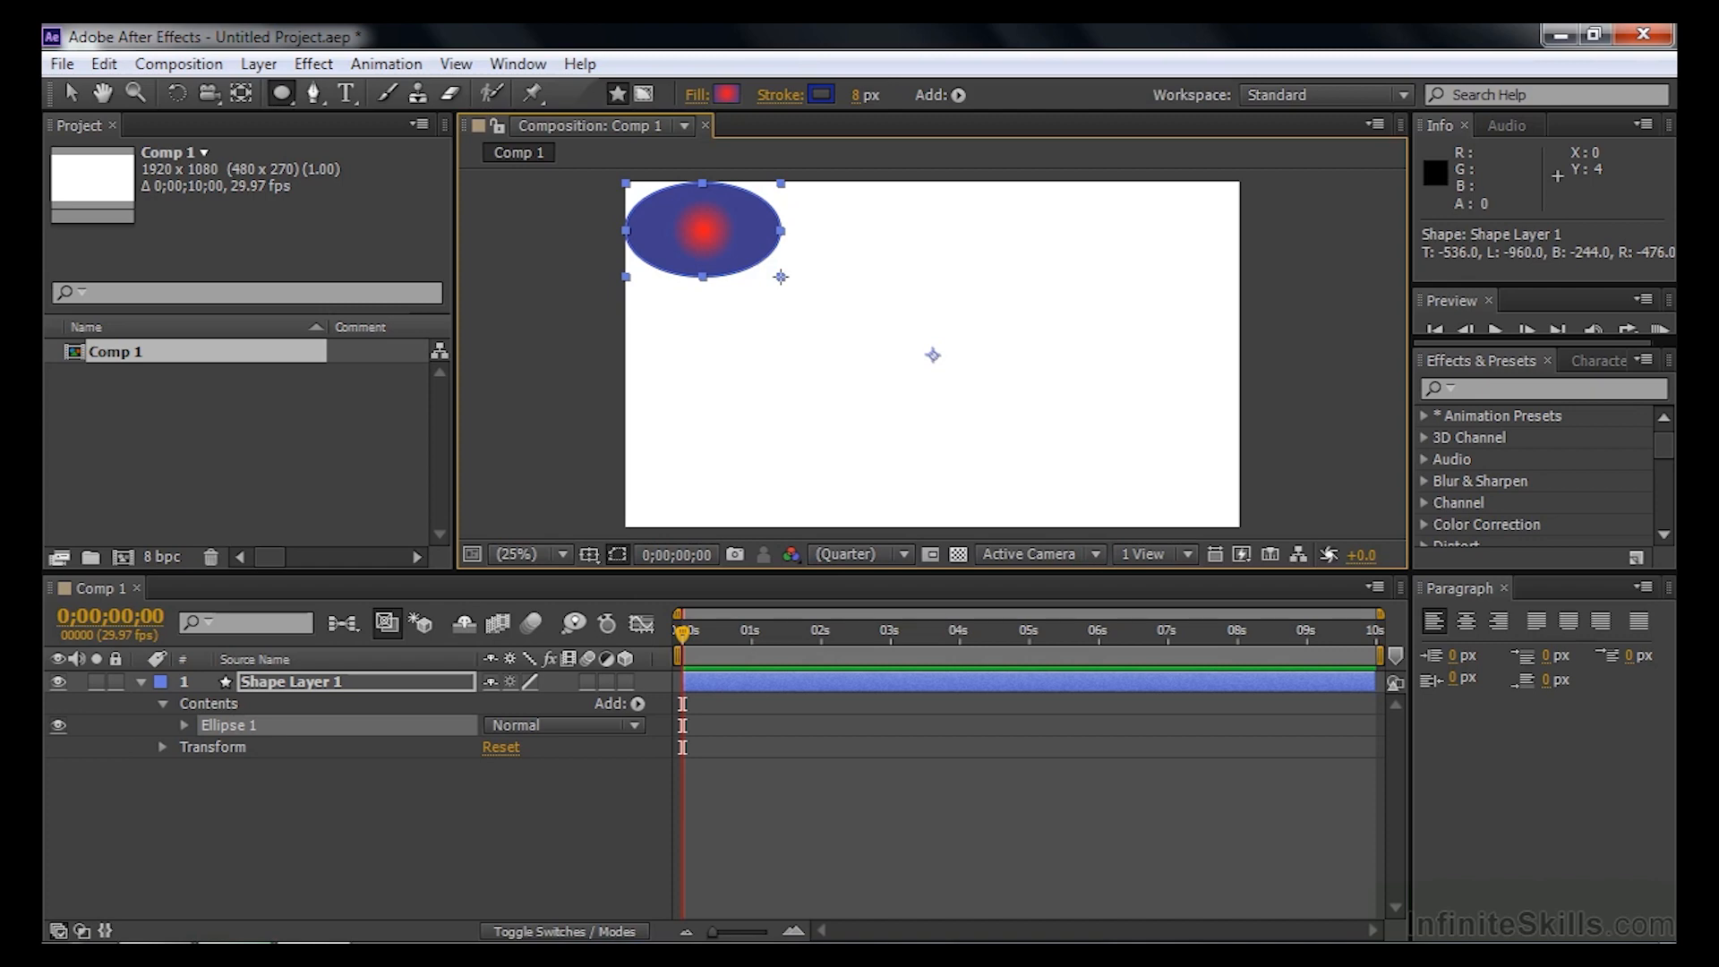
{"action": "mouse_move", "coordinate": [780, 277]}
{"action": "left_mouse_down"}
{"action": "mouse_move", "coordinate": [683, 200]}
{"action": "mouse_move", "coordinate": [704, 226]}
{"action": "left_mouse_up"}
{"action": "key", "text": "ctrl"}
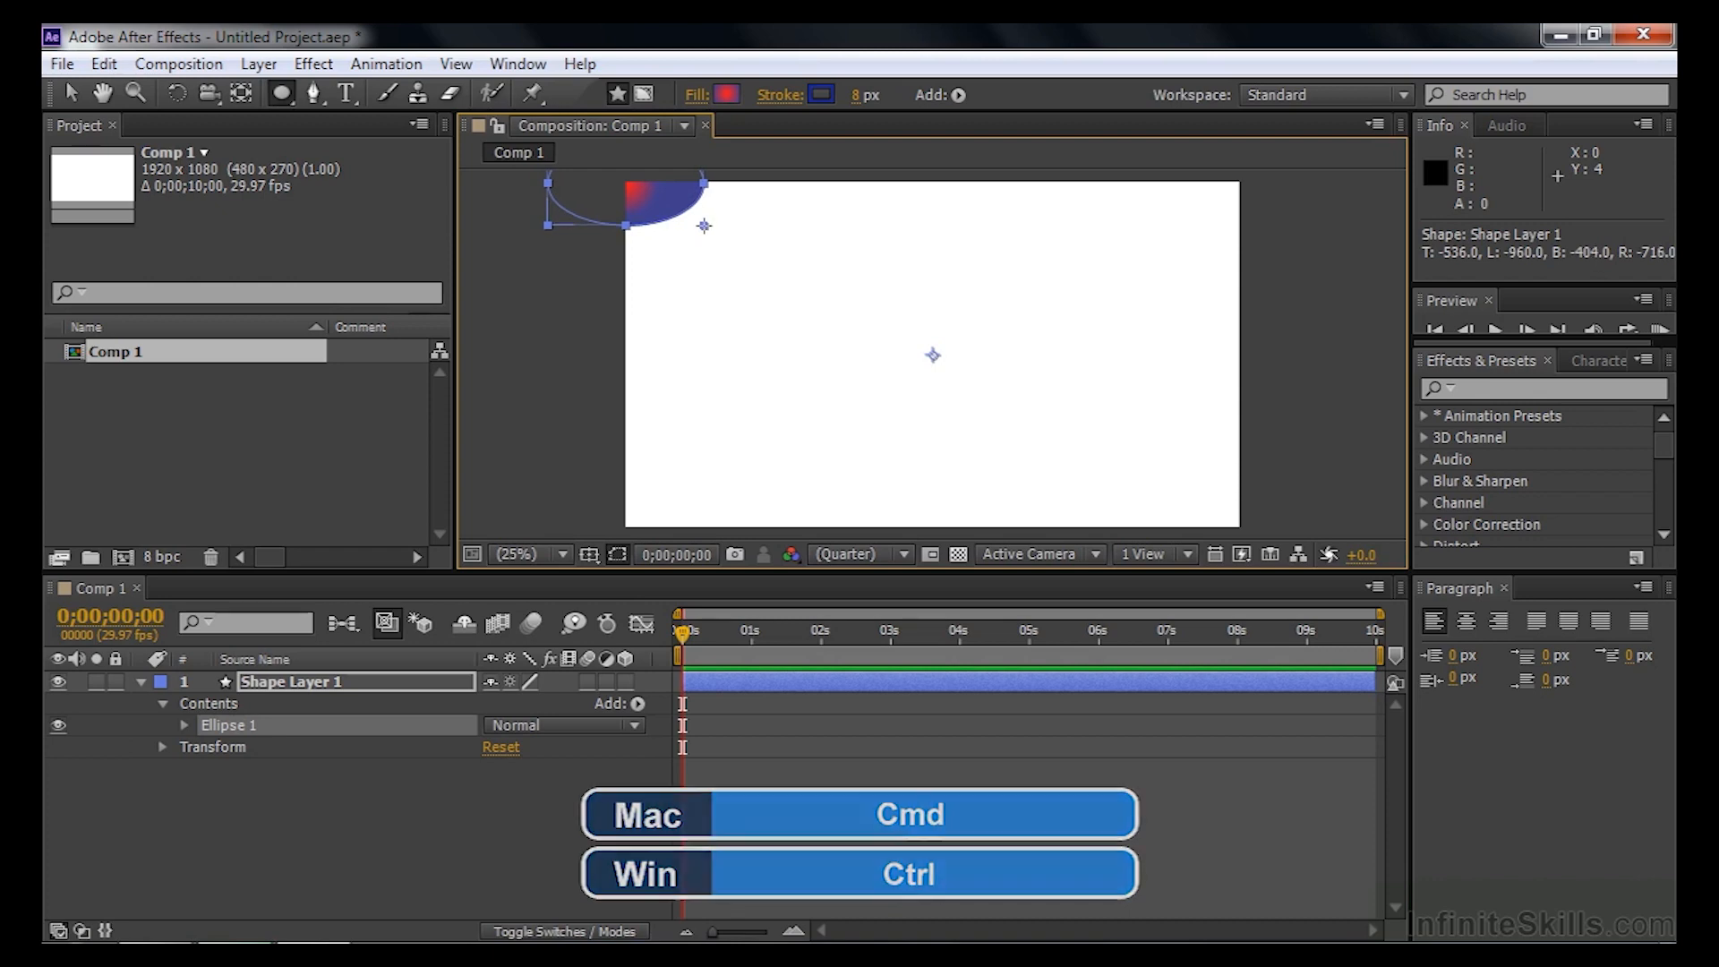
{"action": "mouse_move", "coordinate": [704, 226]}
{"action": "left_mouse_down"}
{"action": "mouse_move", "coordinate": [813, 363]}
{"action": "mouse_move", "coordinate": [916, 287]}
{"action": "mouse_move", "coordinate": [1002, 436]}
{"action": "mouse_move", "coordinate": [1120, 363]}
{"action": "mouse_move", "coordinate": [879, 342]}
{"action": "mouse_move", "coordinate": [967, 435]}
{"action": "mouse_move", "coordinate": [1002, 438]}
{"action": "mouse_move", "coordinate": [1097, 387]}
{"action": "mouse_move", "coordinate": [1110, 410]}
{"action": "mouse_move", "coordinate": [1065, 428]}
{"action": "mouse_move", "coordinate": [1011, 399]}
{"action": "mouse_move", "coordinate": [1086, 433]}
{"action": "mouse_move", "coordinate": [1009, 434]}
{"action": "mouse_move", "coordinate": [1039, 400]}
{"action": "mouse_move", "coordinate": [1093, 418]}
{"action": "mouse_move", "coordinate": [1026, 416]}
{"action": "mouse_move", "coordinate": [1045, 402]}
{"action": "mouse_move", "coordinate": [1044, 441]}
{"action": "mouse_move", "coordinate": [1125, 454]}
{"action": "left_mouse_up"}
{"action": "key", "text": "space"}
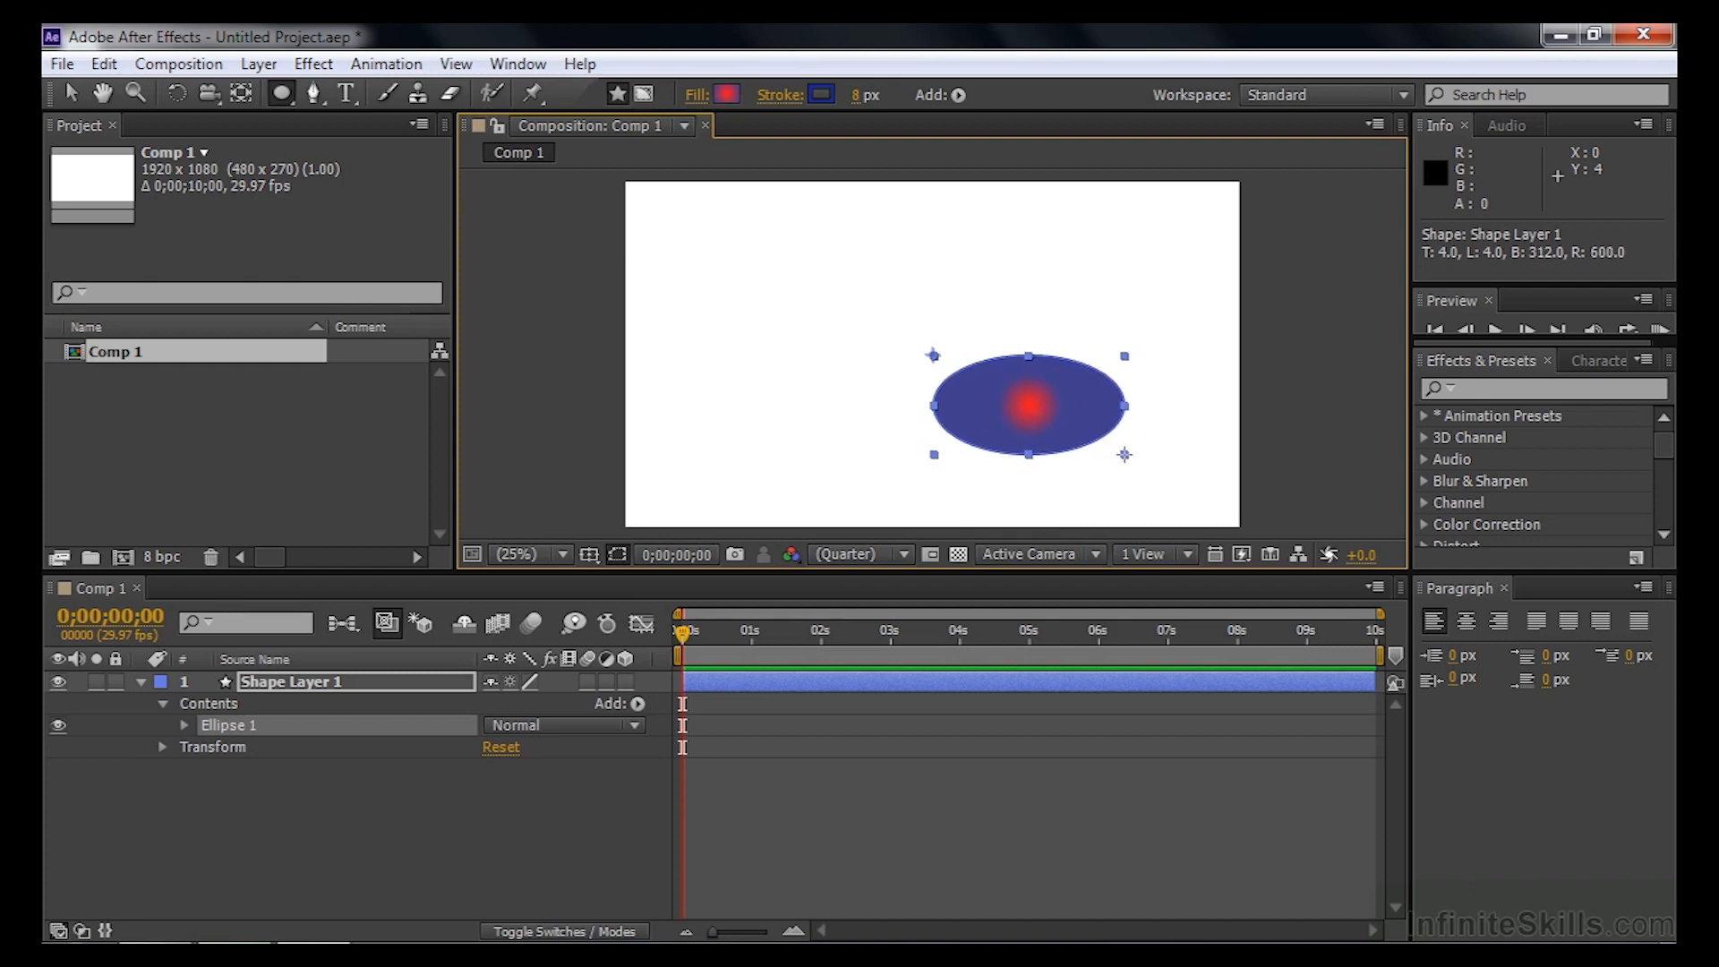
{"action": "mouse_move", "coordinate": [1125, 454]}
{"action": "left_mouse_down"}
{"action": "mouse_move", "coordinate": [1057, 417]}
{"action": "mouse_move", "coordinate": [1117, 446]}
{"action": "mouse_move", "coordinate": [846, 381]}
{"action": "mouse_move", "coordinate": [873, 401]}
{"action": "mouse_move", "coordinate": [859, 406]}
{"action": "mouse_move", "coordinate": [928, 431]}
{"action": "left_mouse_up"}
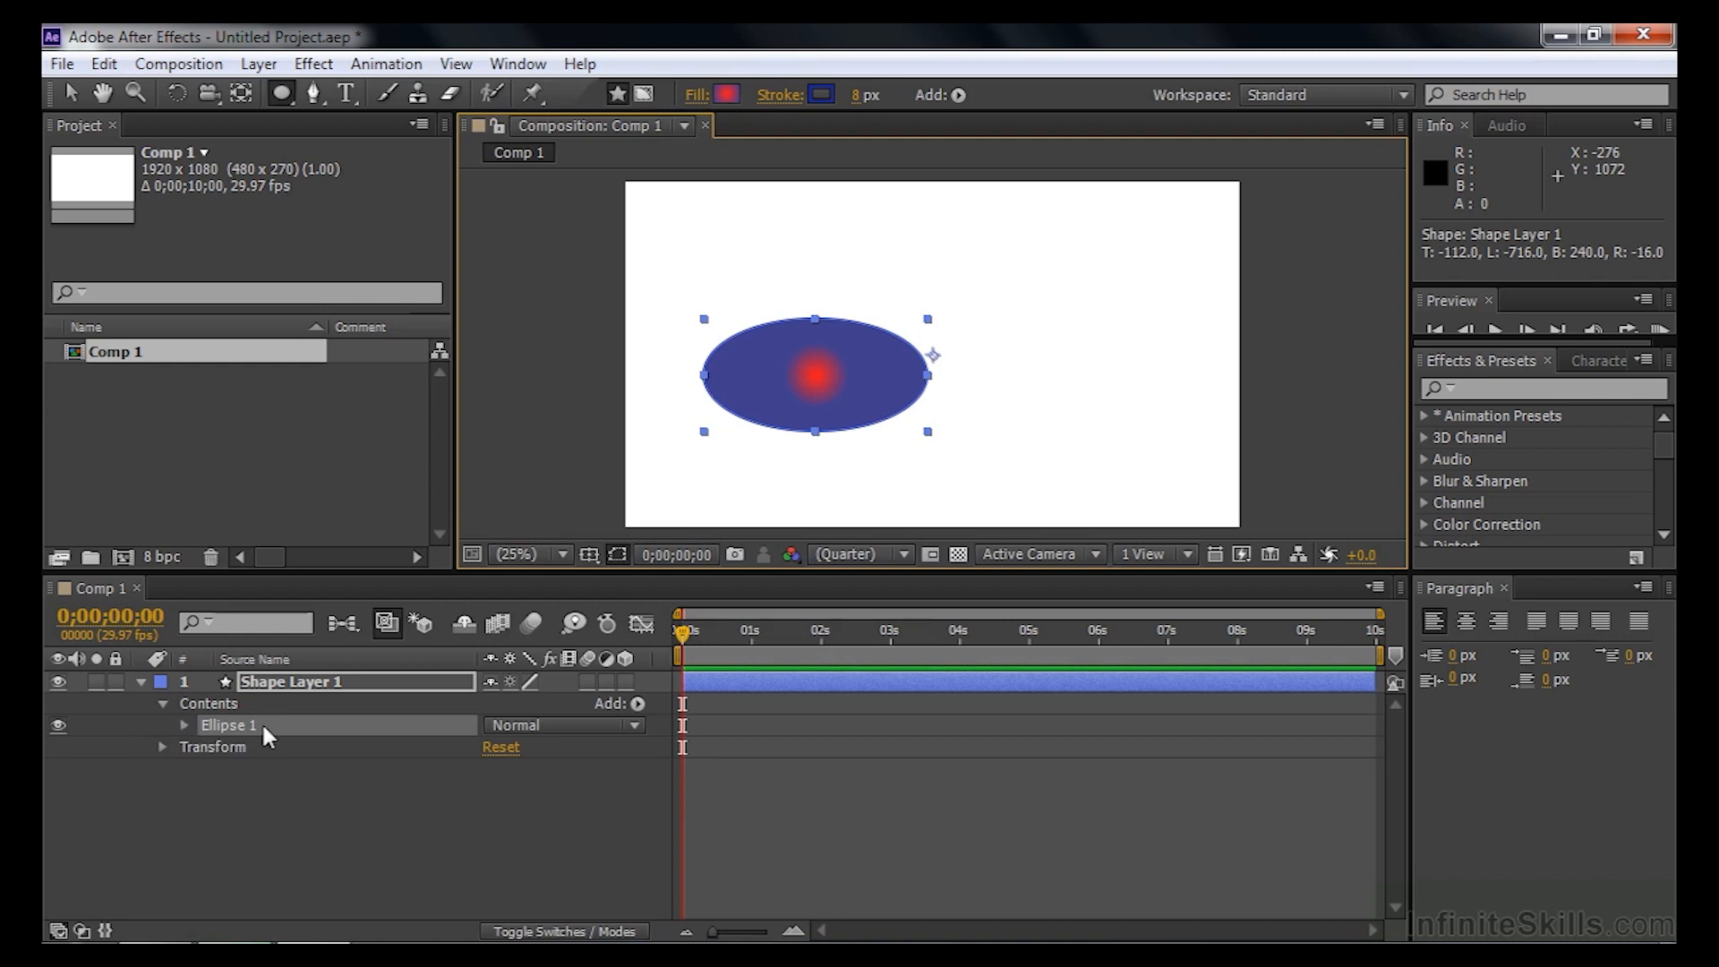
Resize the ellipse path to about 796 by 366 px and set its path position to 0.
{"action": "left_click", "coordinate": [184, 725]}
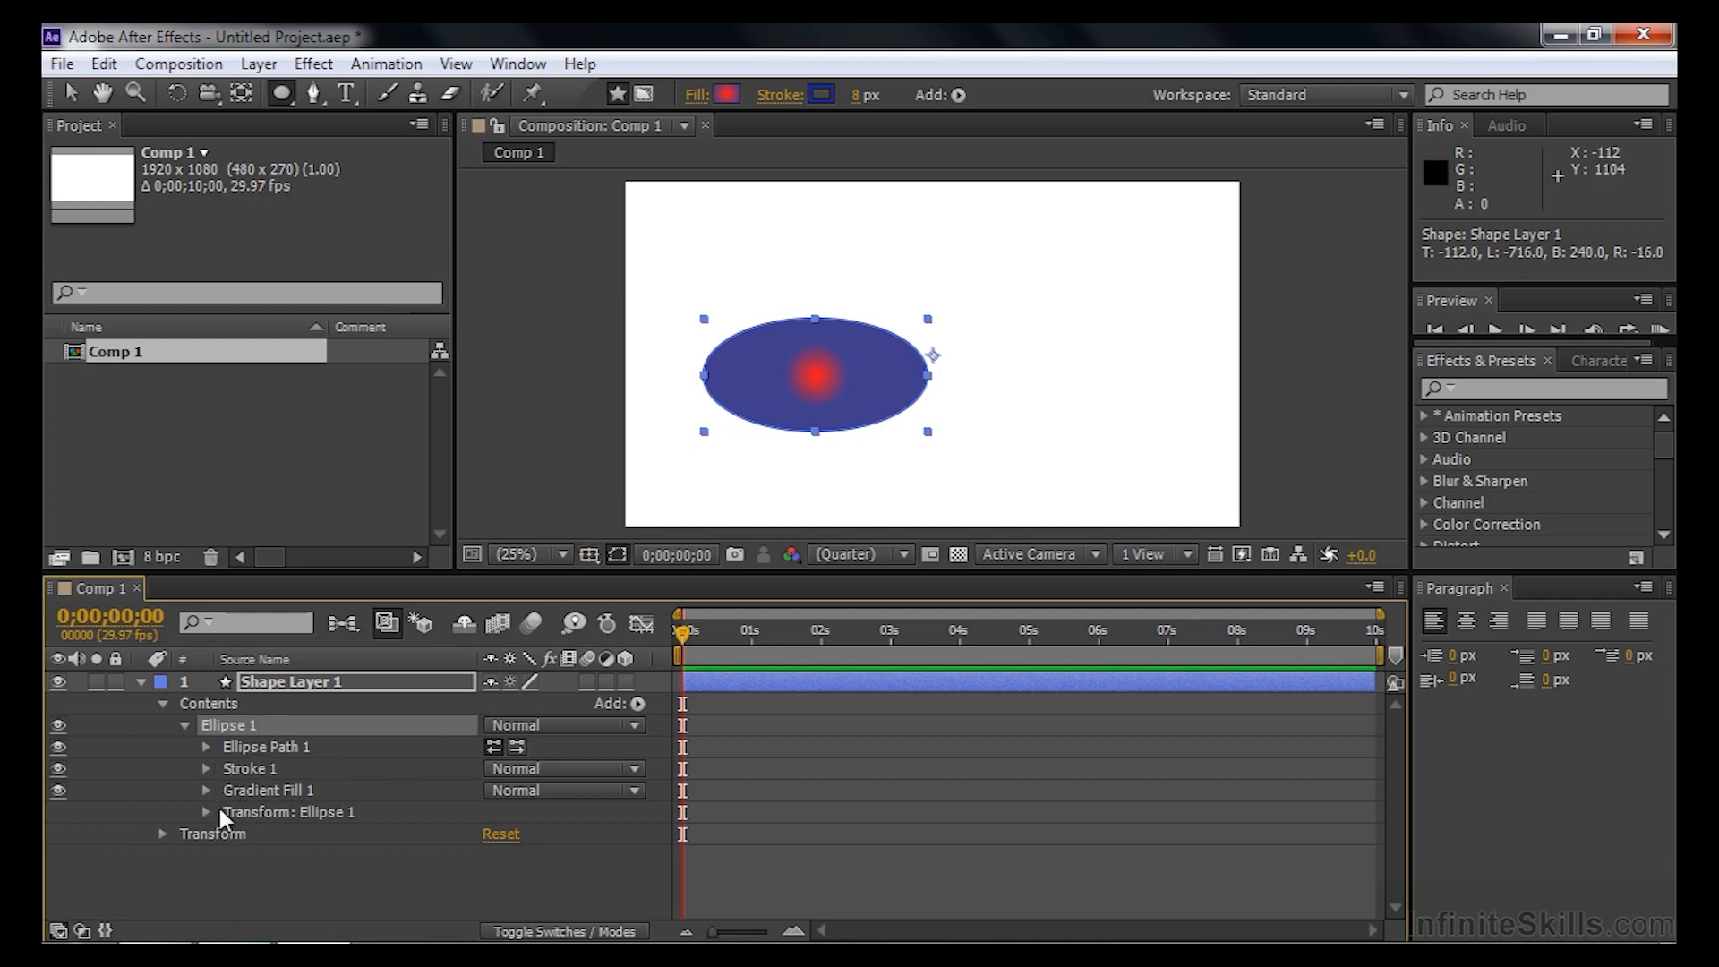
{"action": "left_click", "coordinate": [206, 745]}
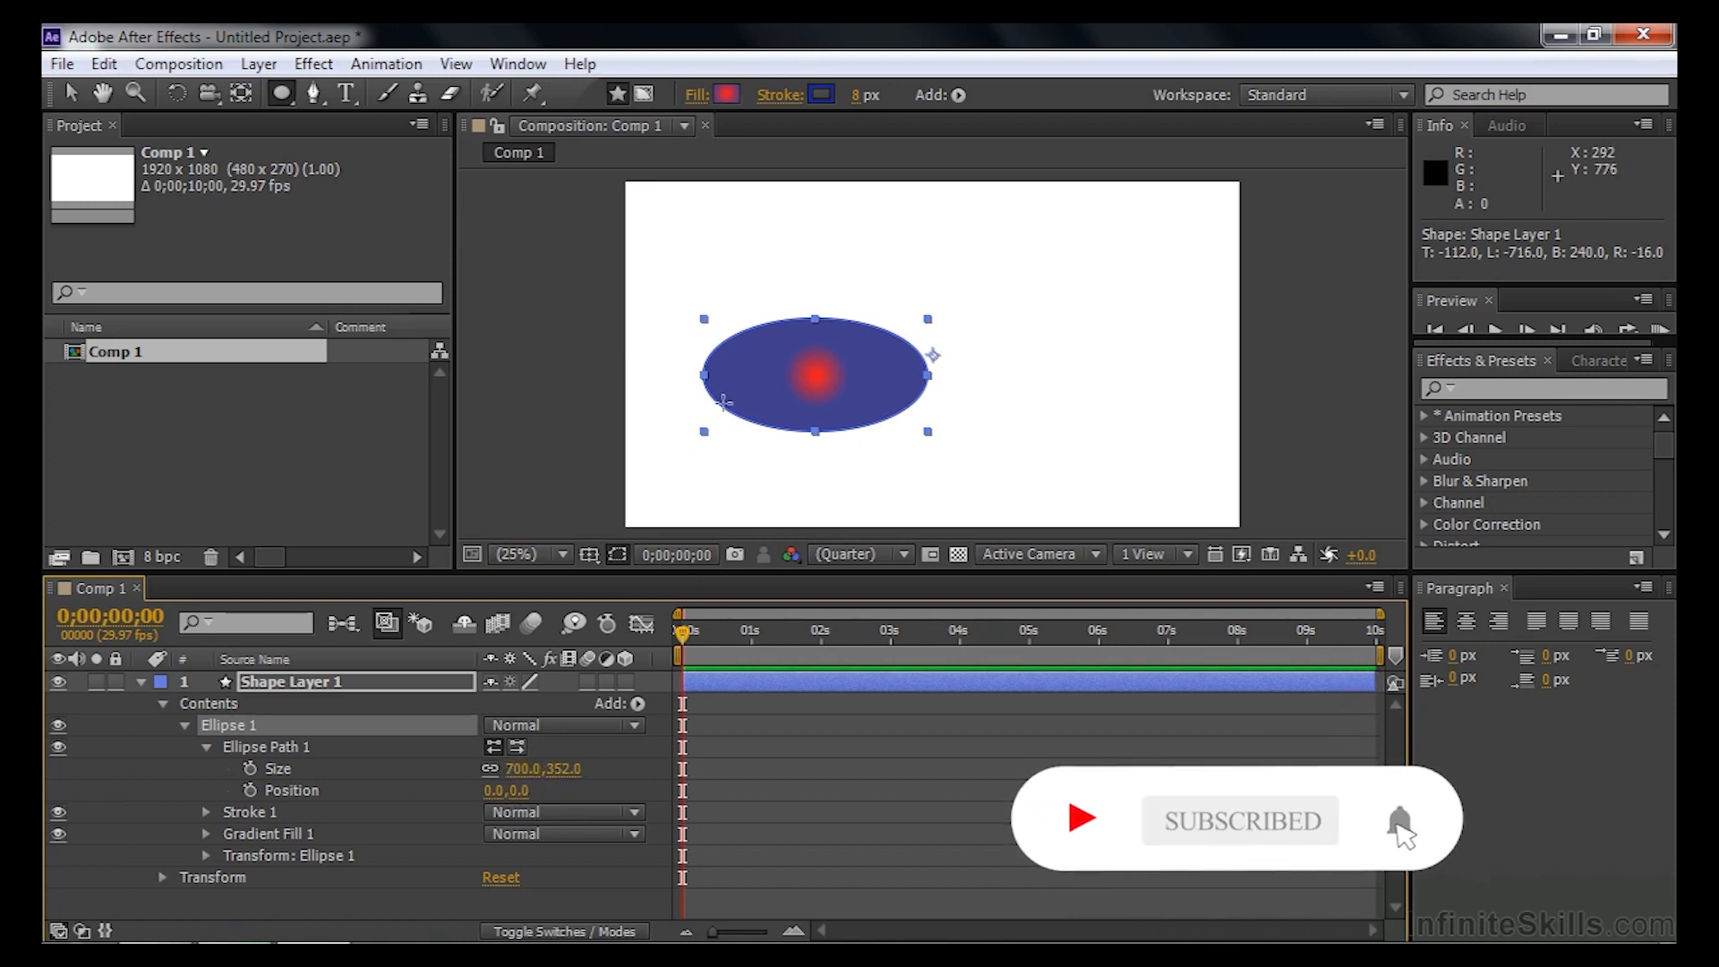
{"action": "left_click_drag", "start_coordinate": [526, 768], "coordinate": [632, 787]}
{"action": "left_click", "coordinate": [490, 770]}
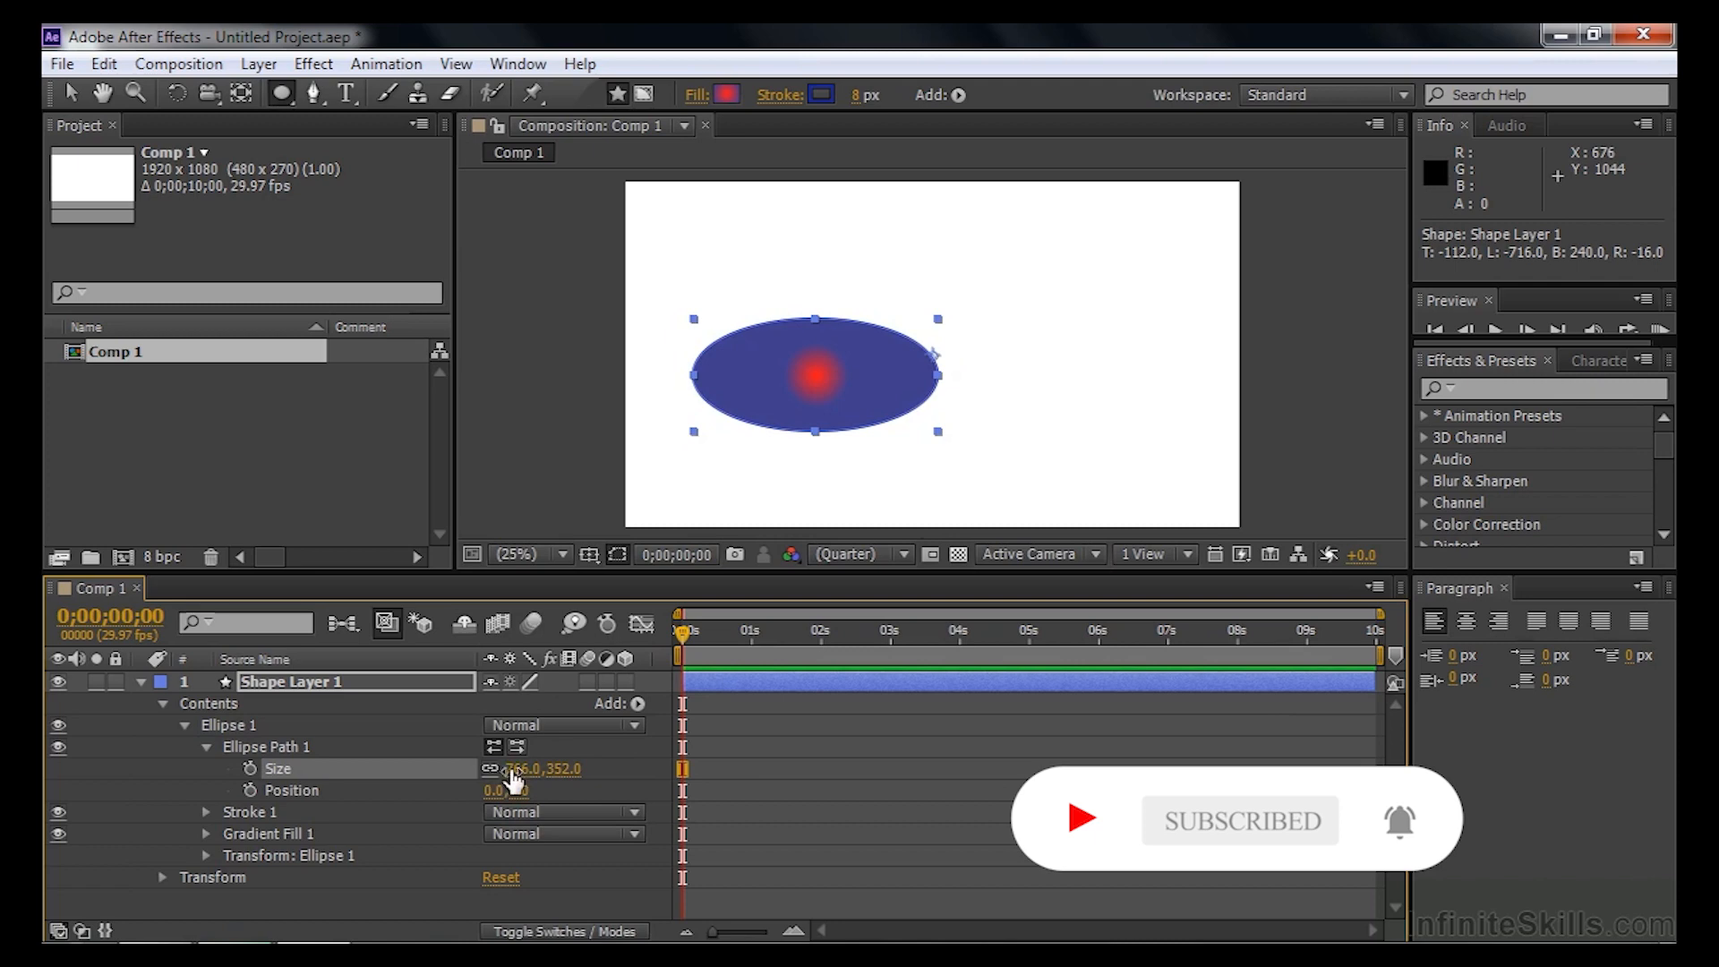
{"action": "mouse_move", "coordinate": [513, 781]}
{"action": "left_mouse_down"}
{"action": "mouse_move", "coordinate": [562, 774]}
{"action": "mouse_move", "coordinate": [447, 788]}
{"action": "mouse_move", "coordinate": [300, 772]}
{"action": "mouse_move", "coordinate": [688, 785]}
{"action": "mouse_move", "coordinate": [464, 789]}
{"action": "mouse_move", "coordinate": [501, 792]}
{"action": "left_mouse_up"}
{"action": "left_click", "coordinate": [497, 792]}
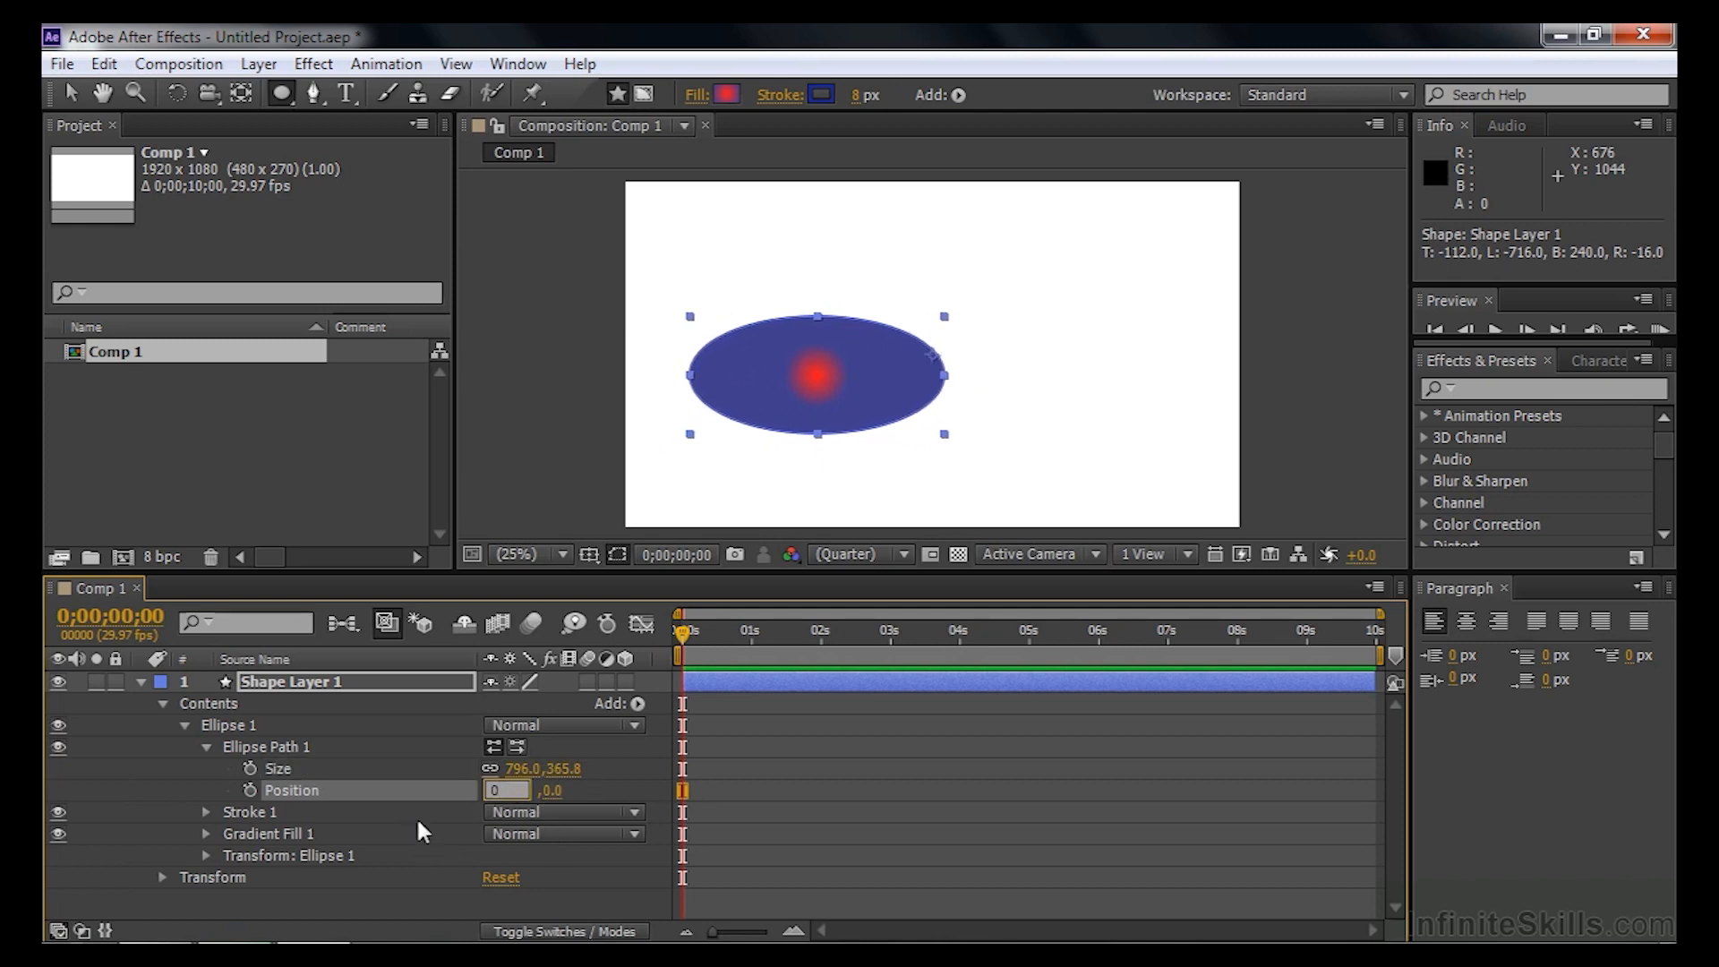
{"action": "type", "text": "0"}
{"action": "key", "text": "Return"}
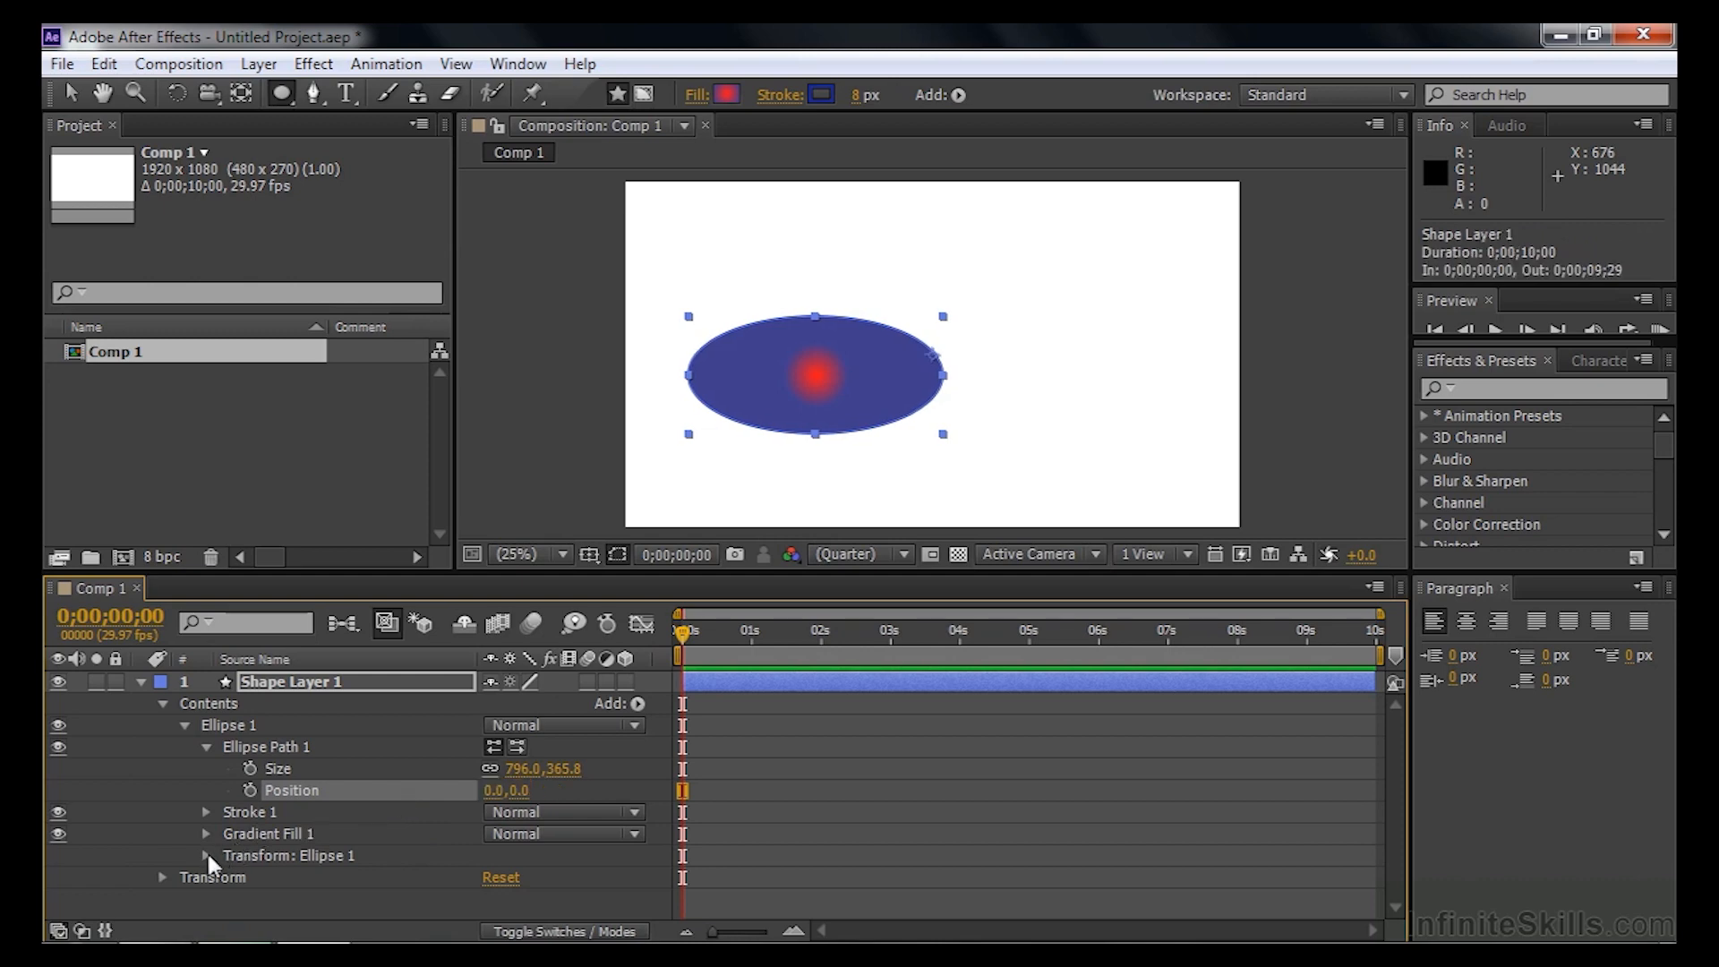
Set the ellipse's own transform position to 0, 0 to centre it in the composition.
{"action": "left_click", "coordinate": [207, 853]}
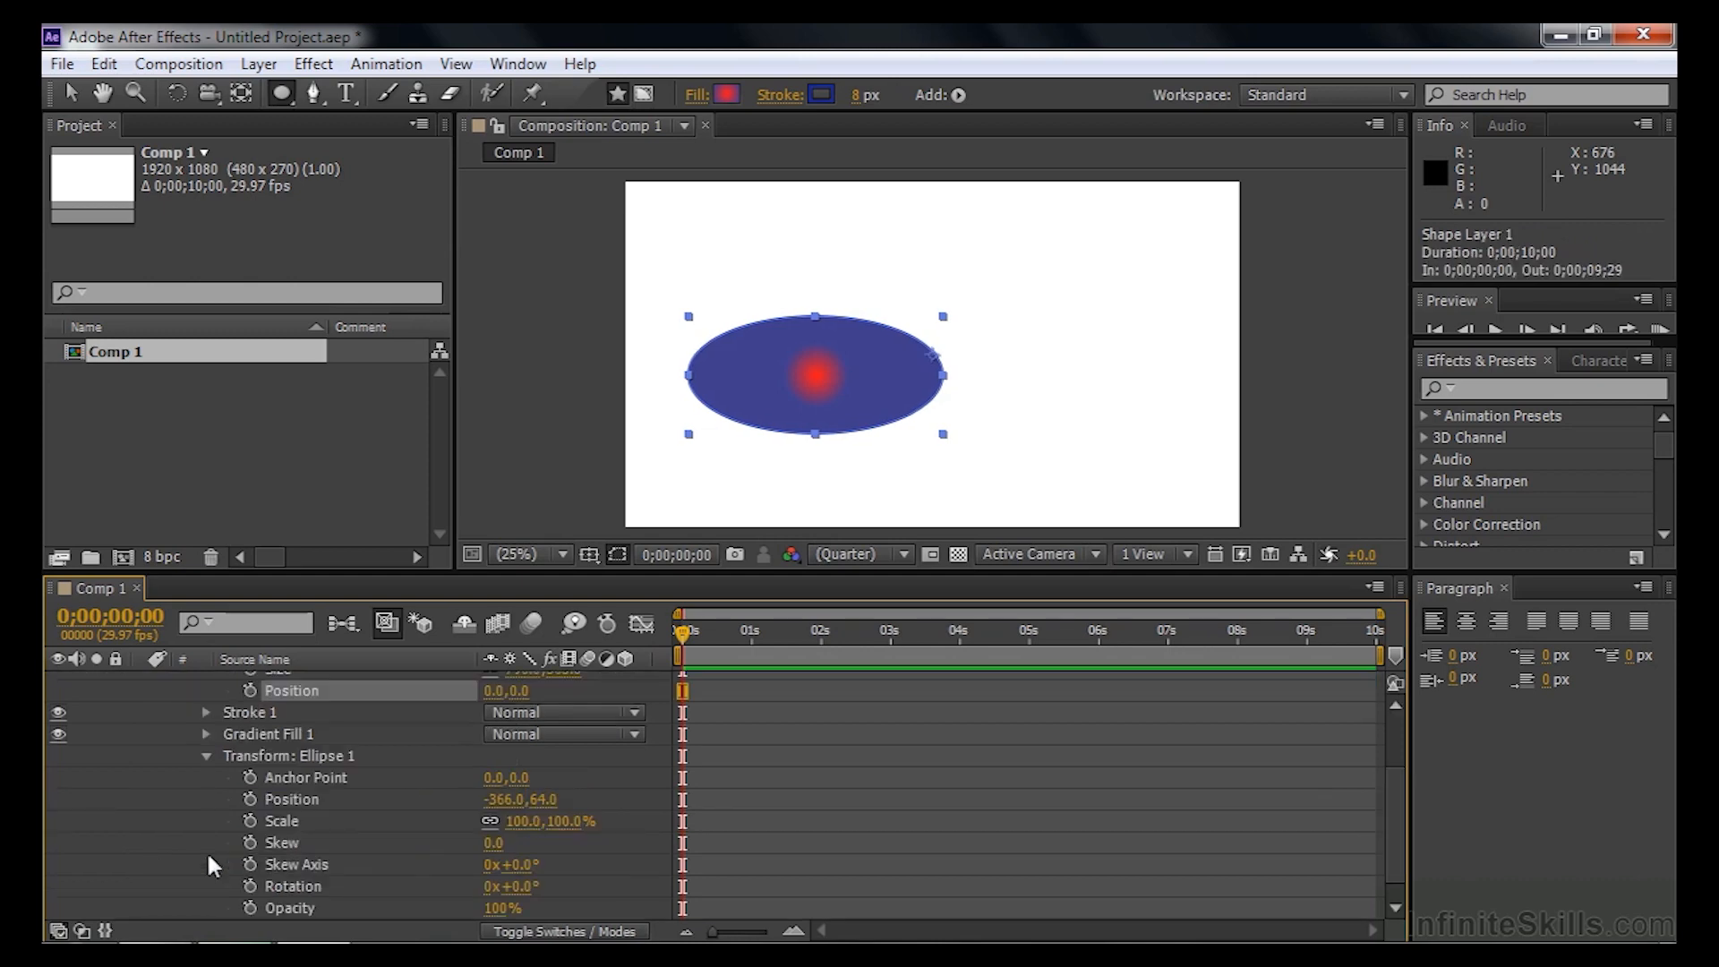
{"action": "left_click", "coordinate": [544, 802]}
{"action": "type", "text": "0"}
{"action": "left_click", "coordinate": [505, 800]}
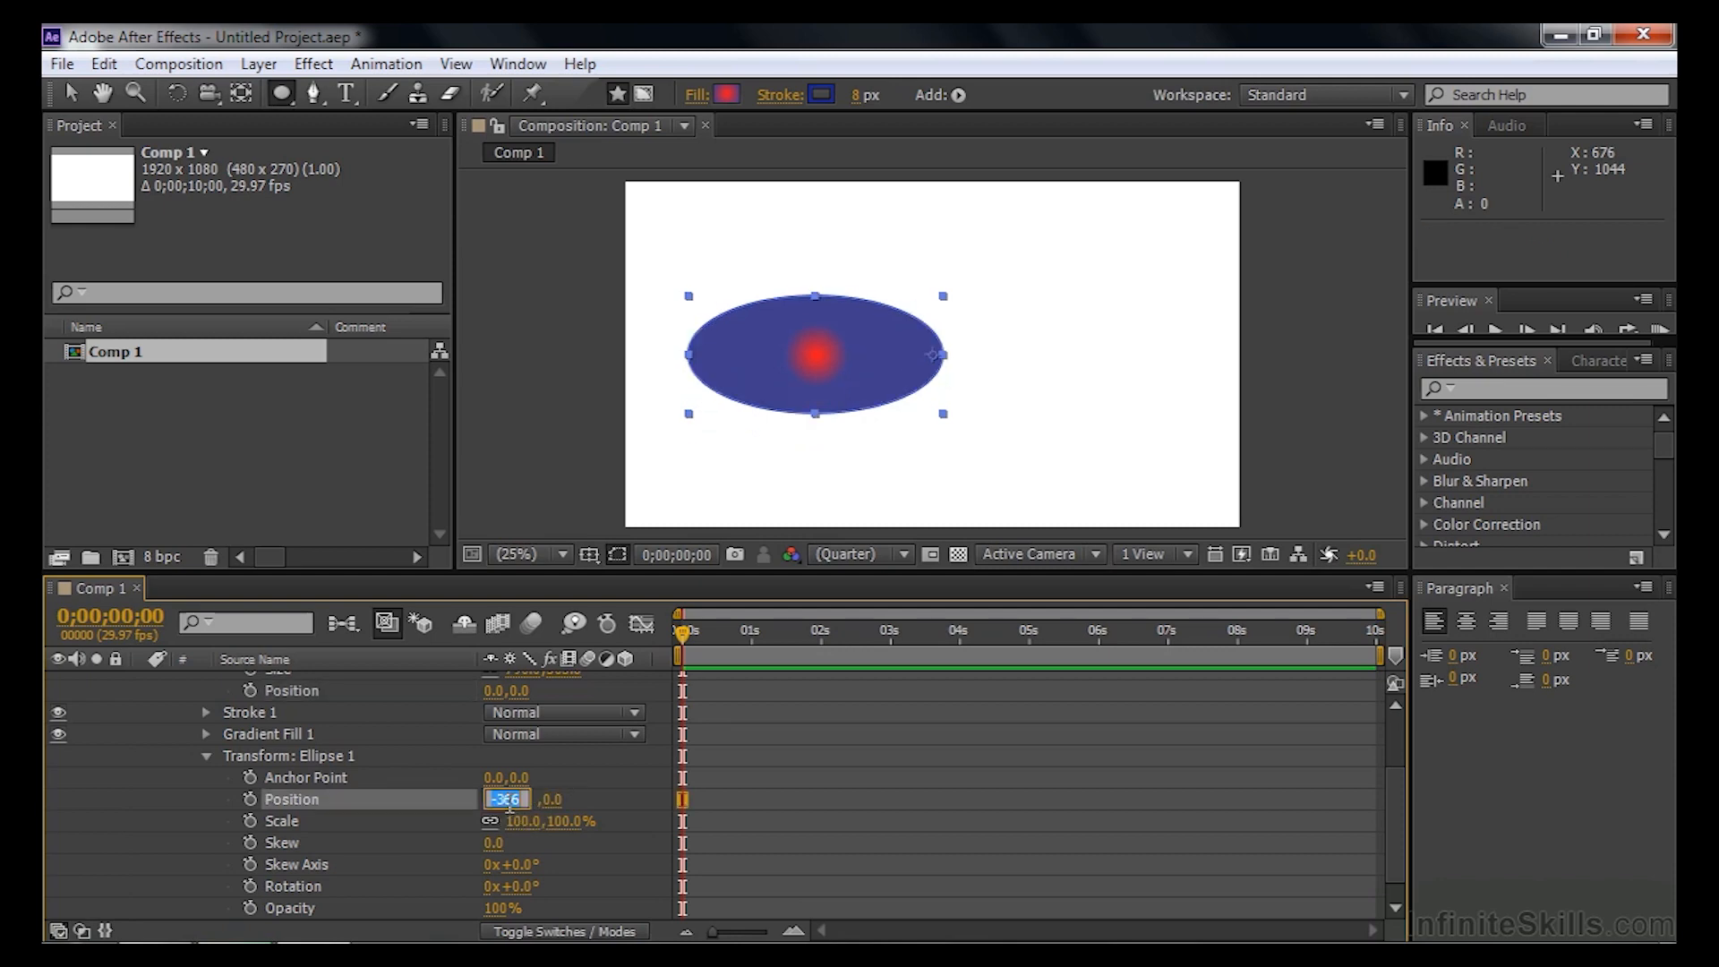
{"action": "type", "text": "0"}
{"action": "left_click", "coordinate": [444, 831]}
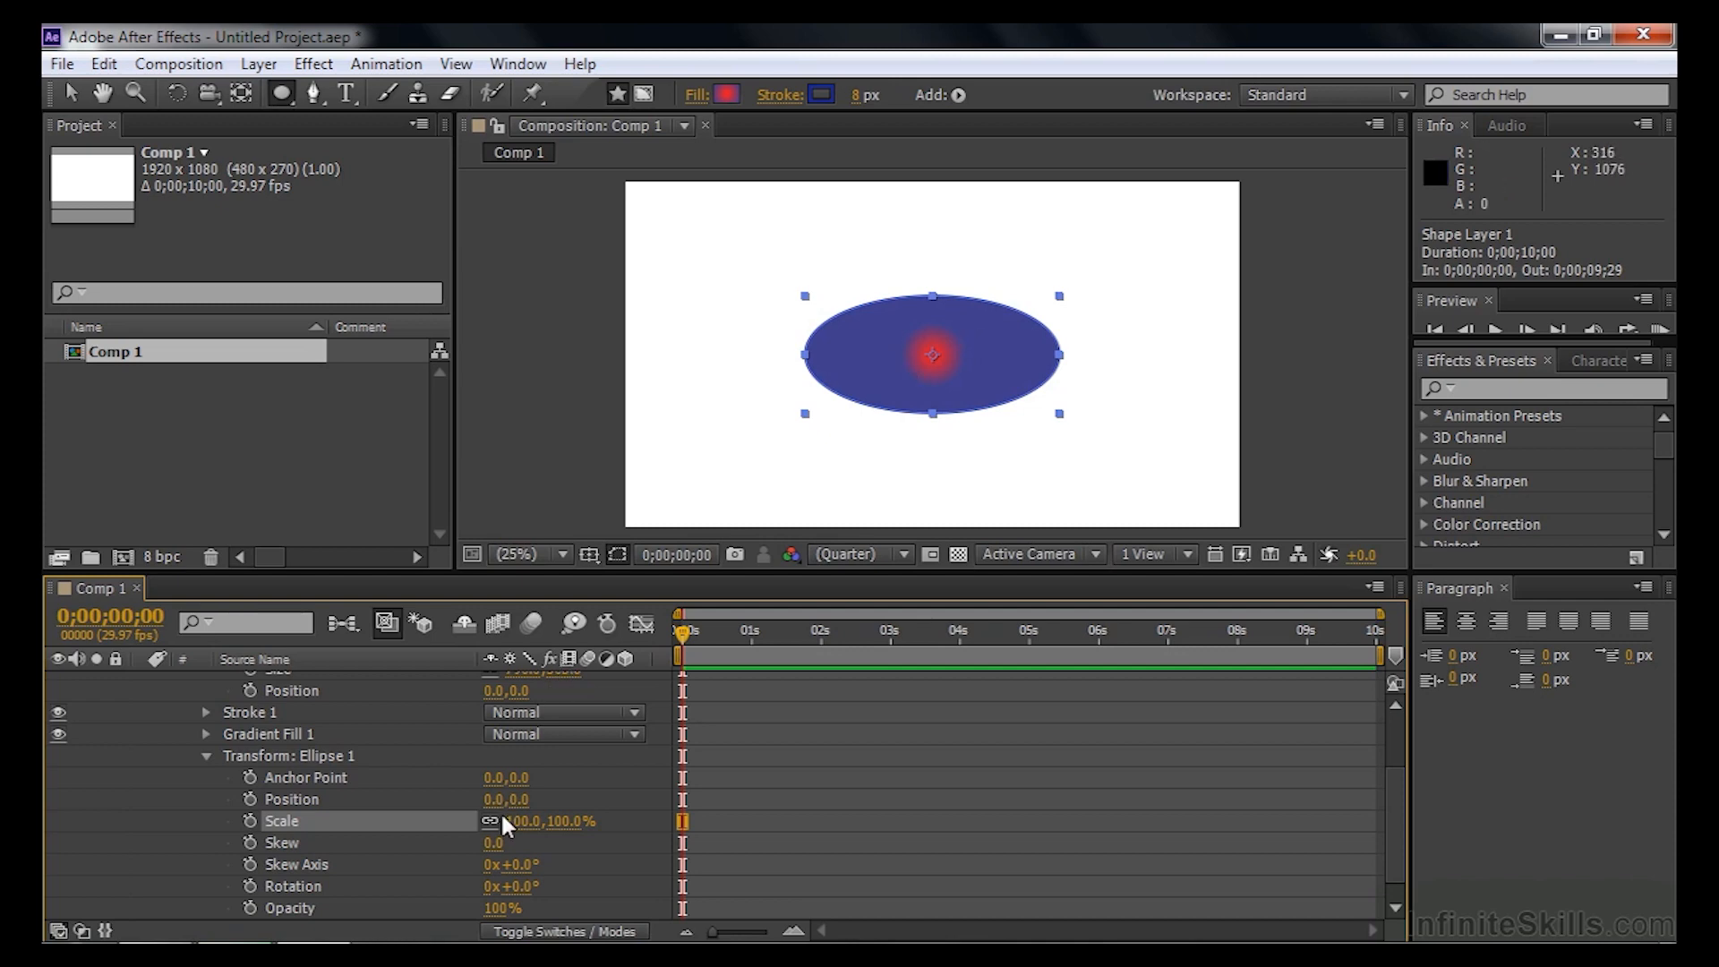
Scale the ellipse to 101% and skew it by -11 within its own transform properties.
{"action": "mouse_move", "coordinate": [525, 825]}
{"action": "left_mouse_down"}
{"action": "mouse_move", "coordinate": [598, 822]}
{"action": "mouse_move", "coordinate": [544, 826]}
{"action": "mouse_move", "coordinate": [559, 827]}
{"action": "left_mouse_up"}
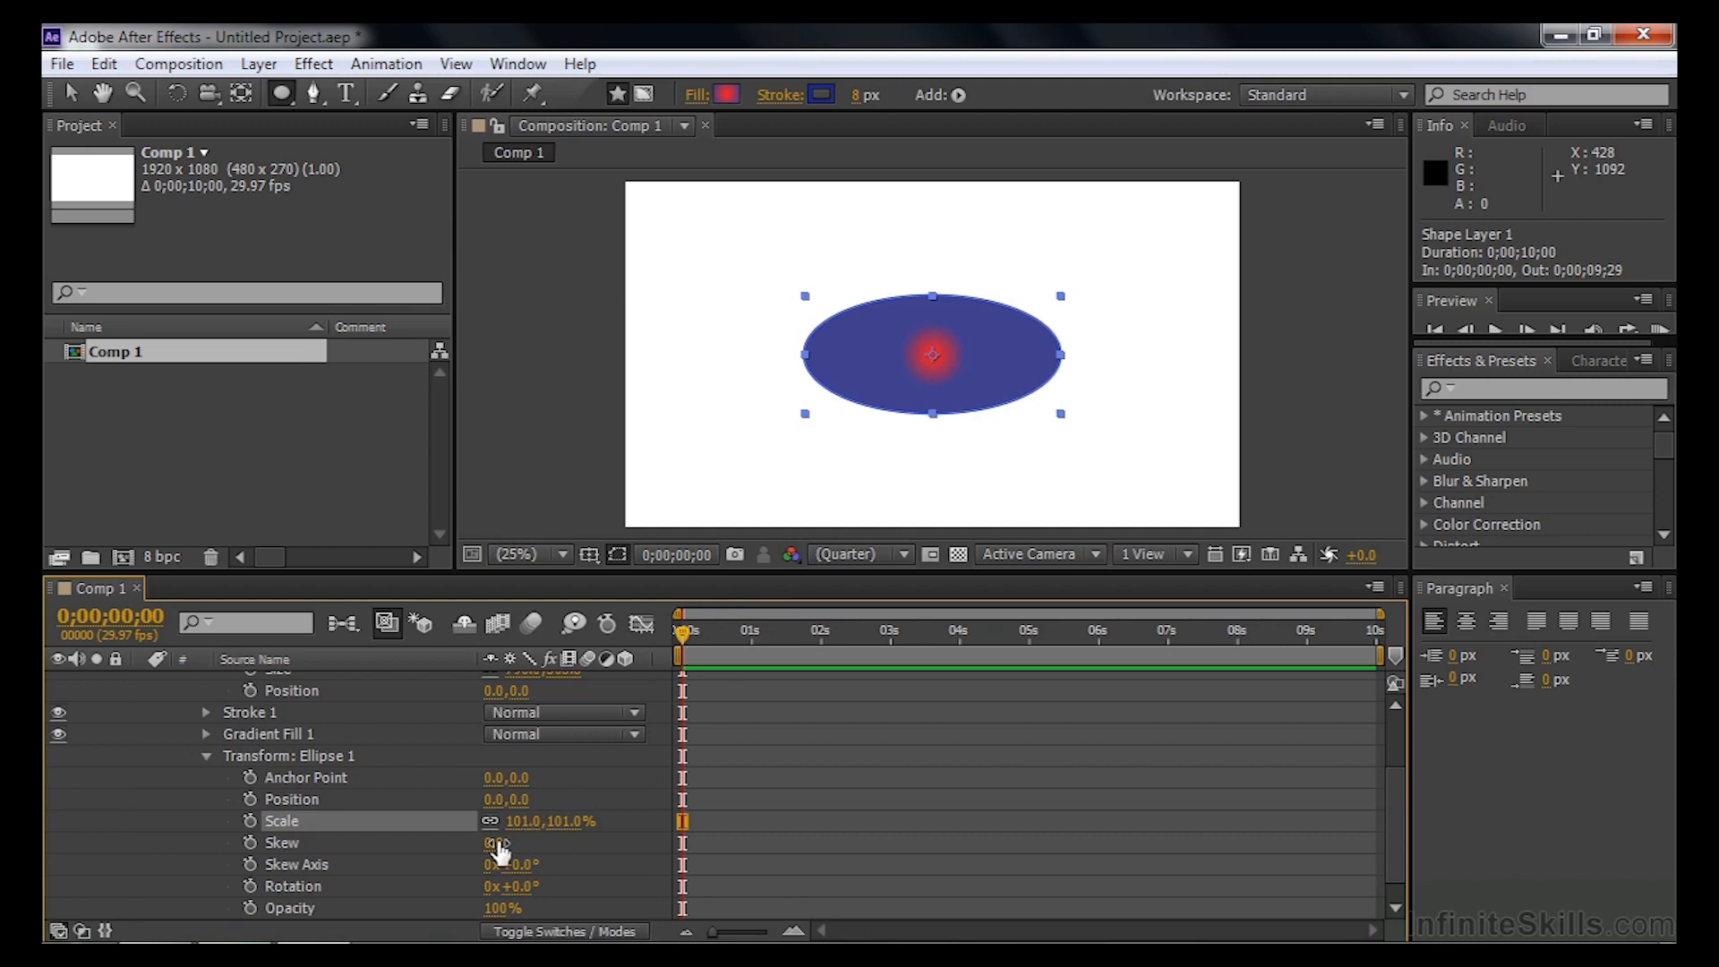
{"action": "mouse_move", "coordinate": [495, 843]}
{"action": "left_mouse_down"}
{"action": "mouse_move", "coordinate": [458, 841]}
{"action": "mouse_move", "coordinate": [482, 841]}
{"action": "left_mouse_up"}
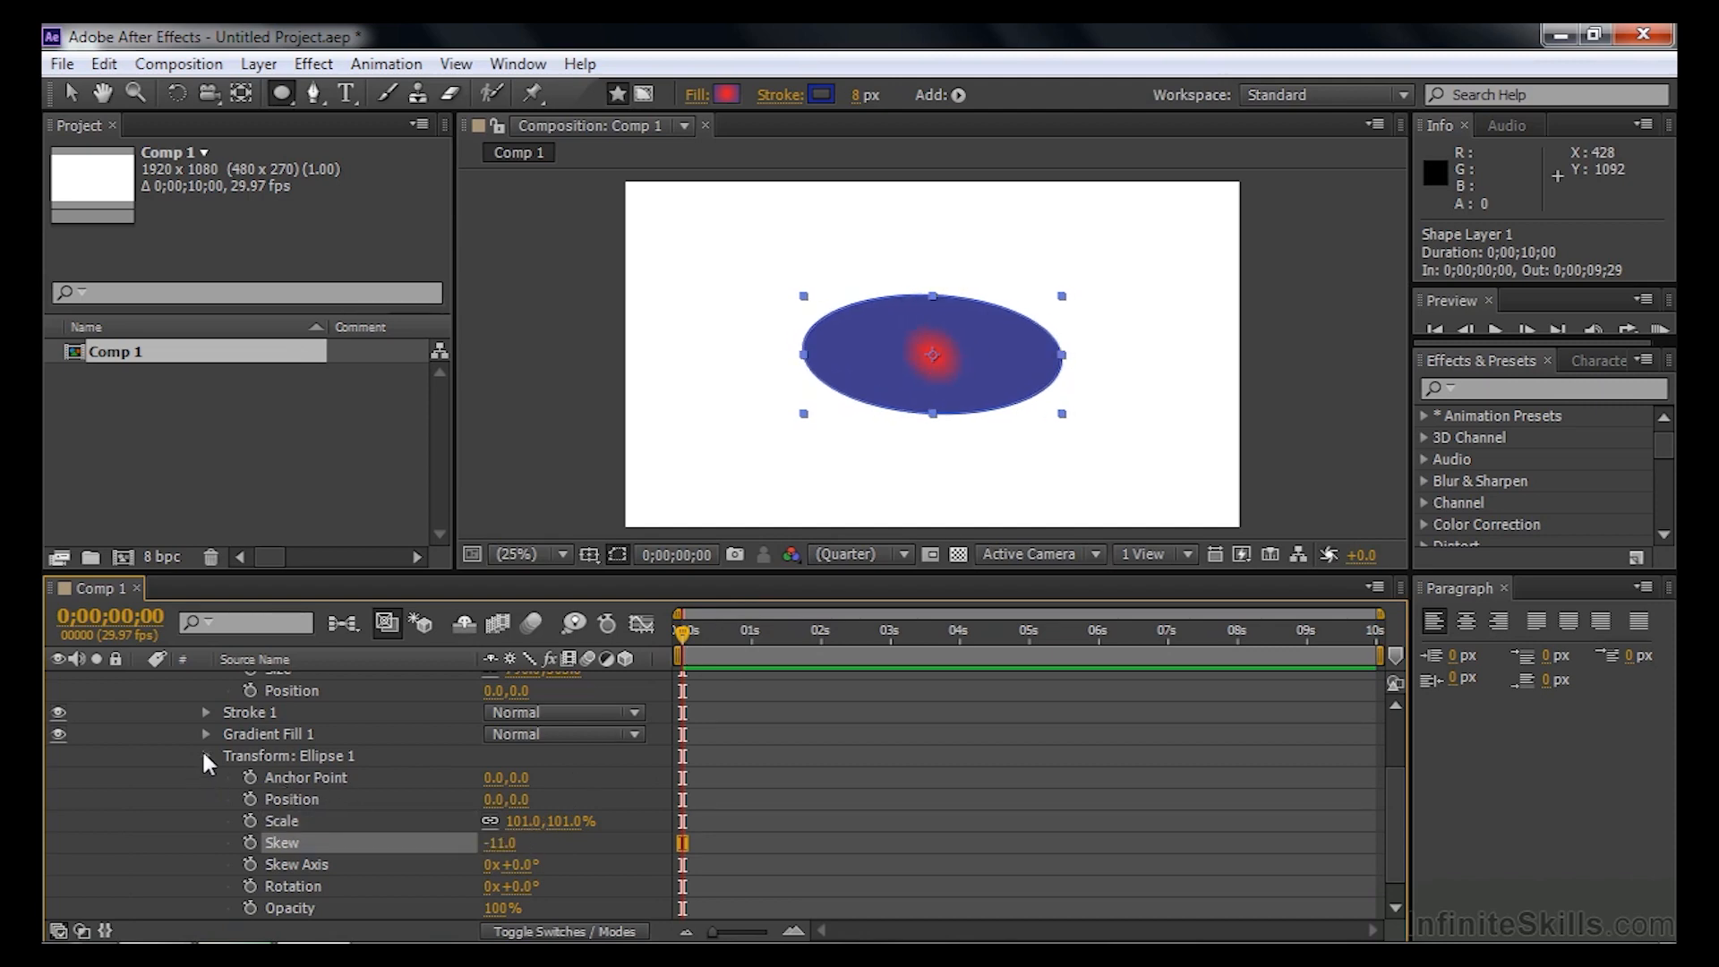
{"action": "left_click", "coordinate": [205, 757]}
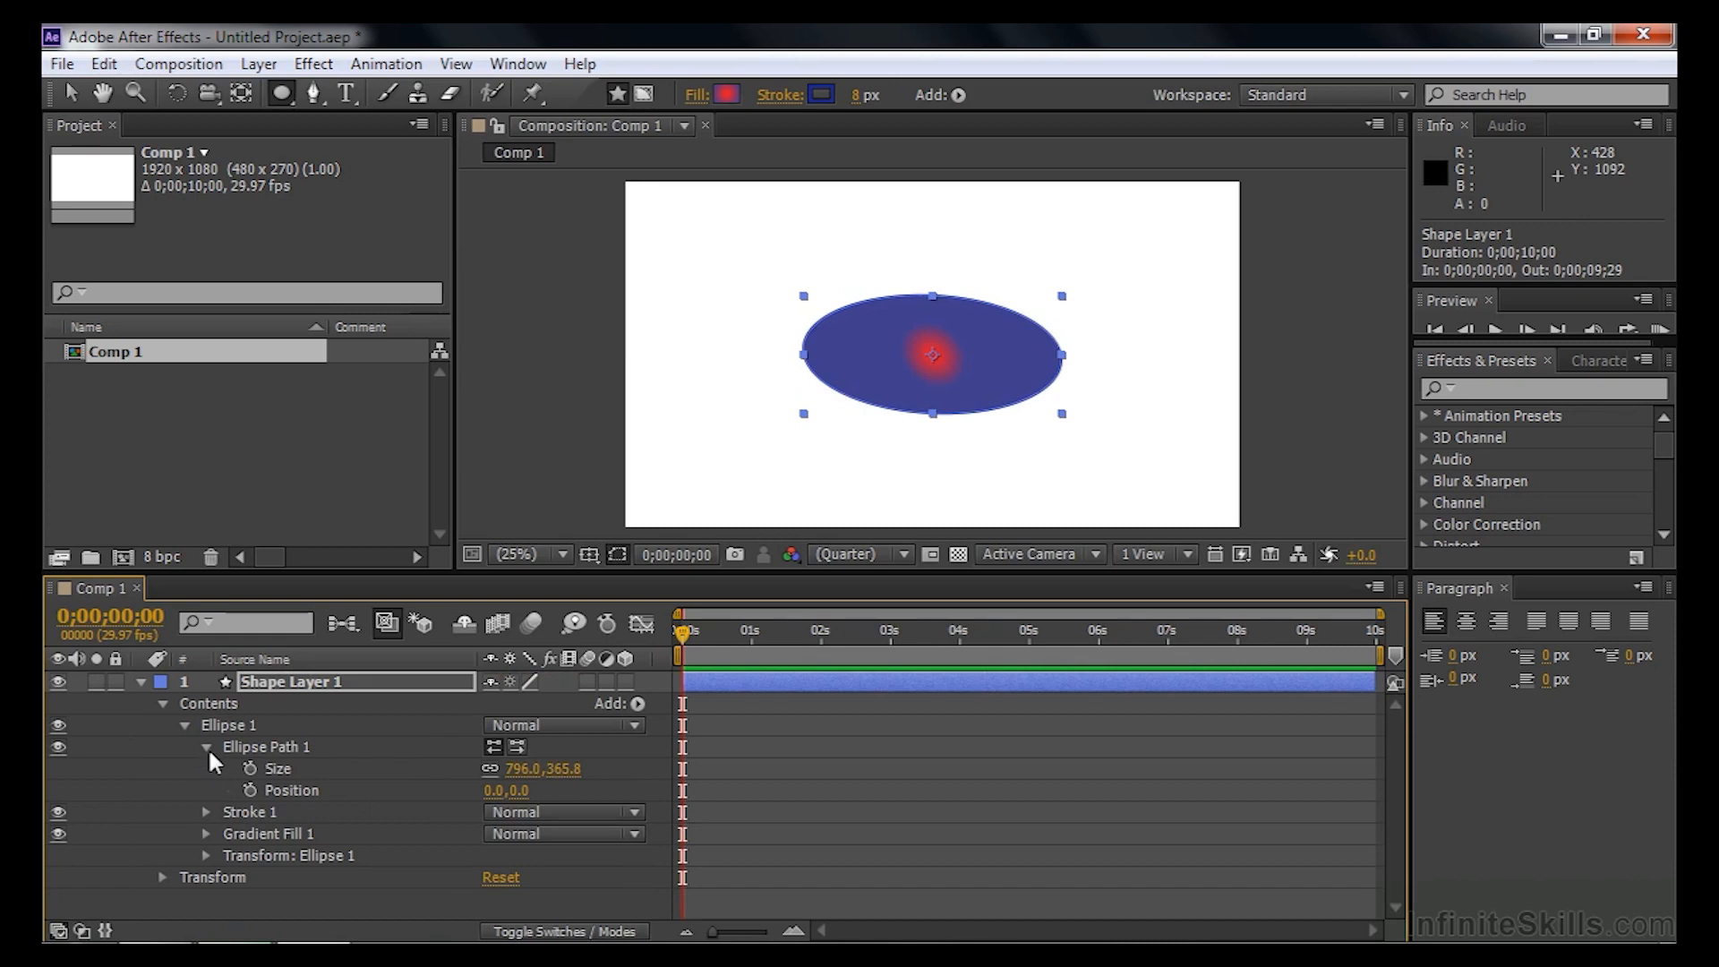
{"action": "left_click", "coordinate": [206, 747]}
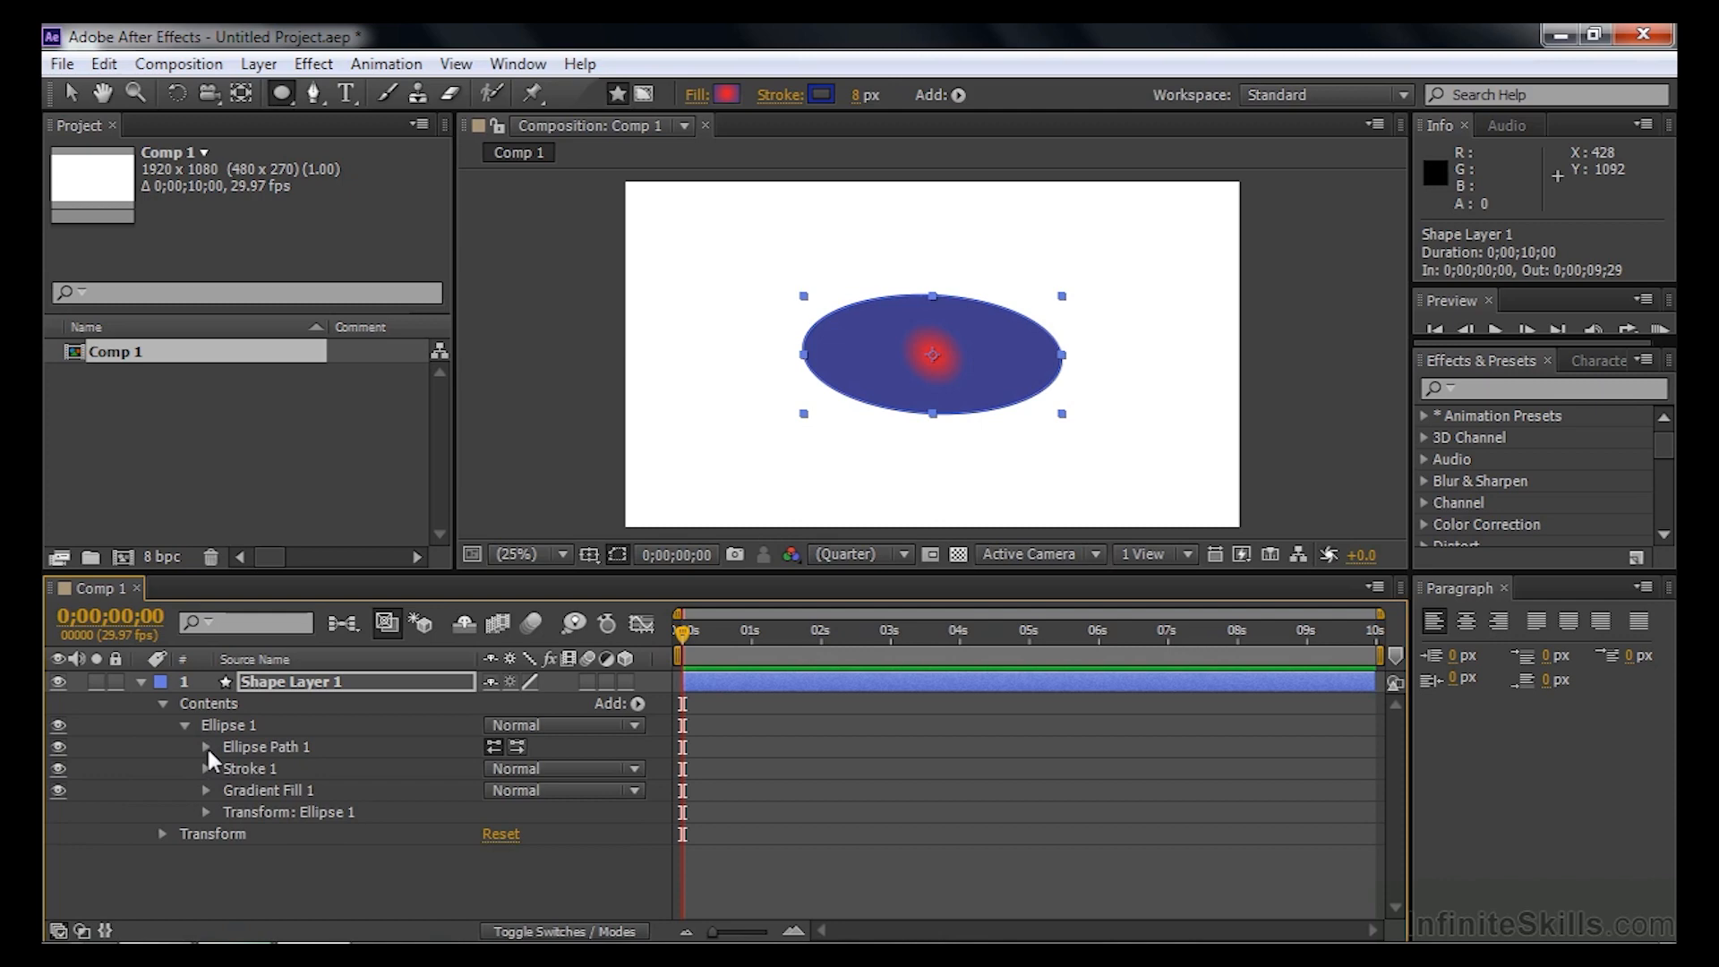
Switch the ellipse's gradient fill to a solid color and show the fill's properties.
{"action": "left_click", "coordinate": [248, 788]}
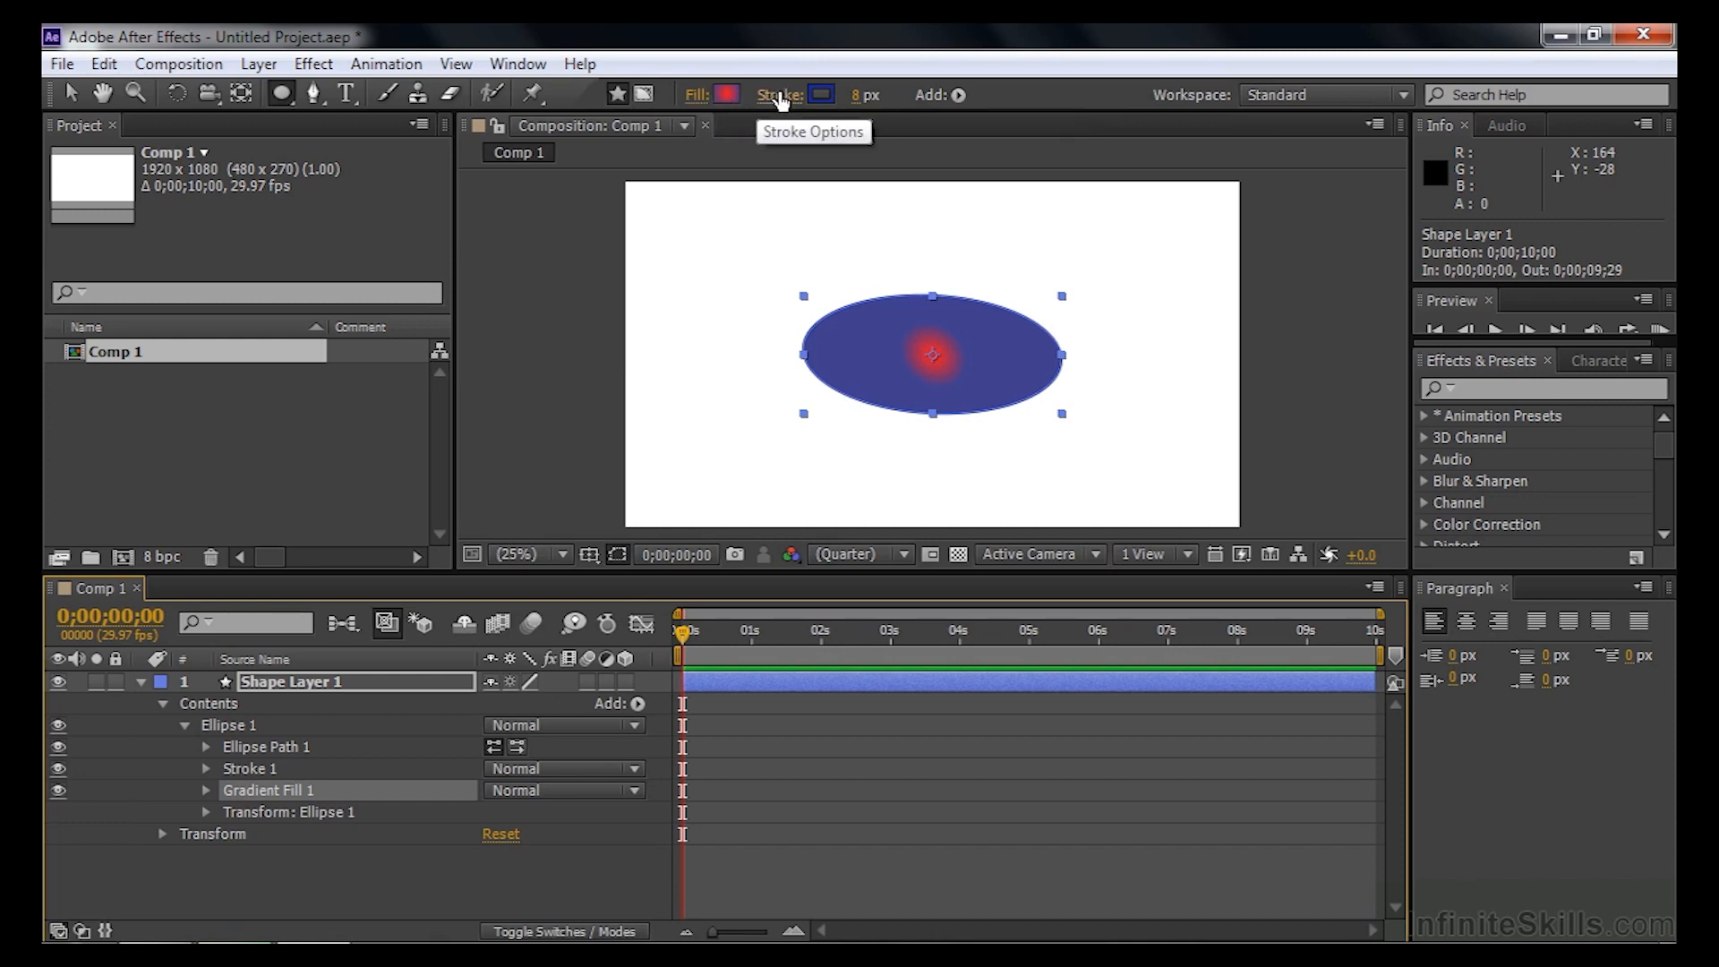
{"action": "left_click", "coordinate": [204, 790]}
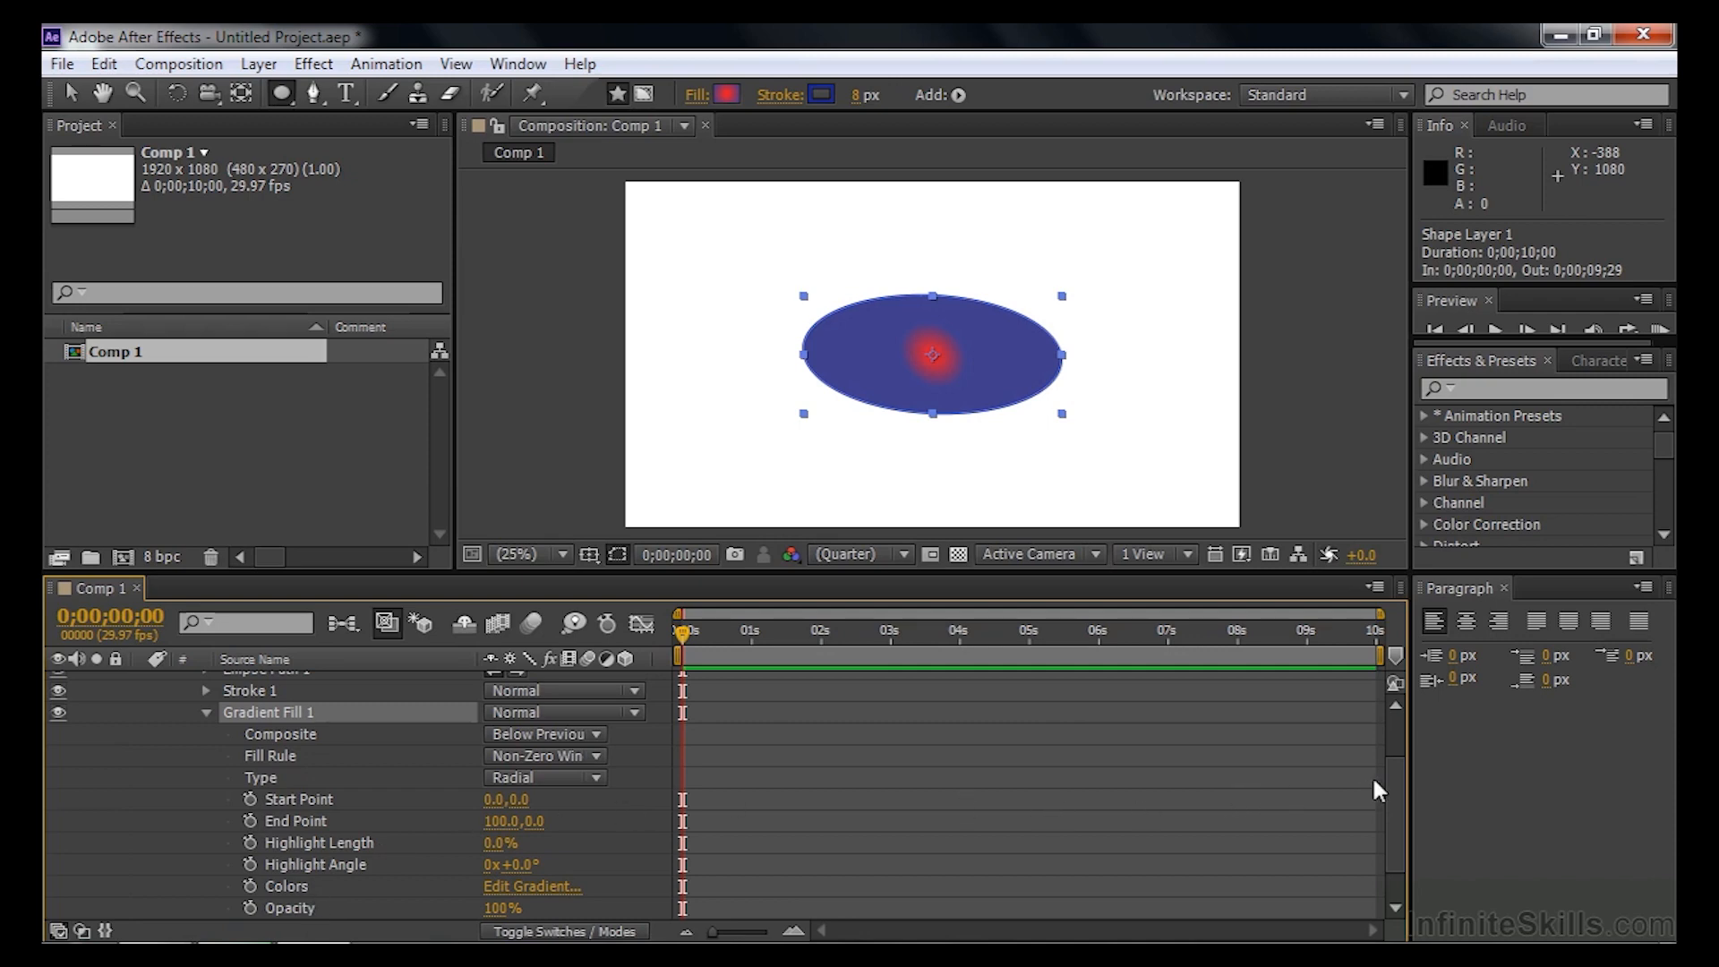
{"action": "scroll", "coordinate": [1379, 789], "scroll_direction": "down", "scroll_amount": 2}
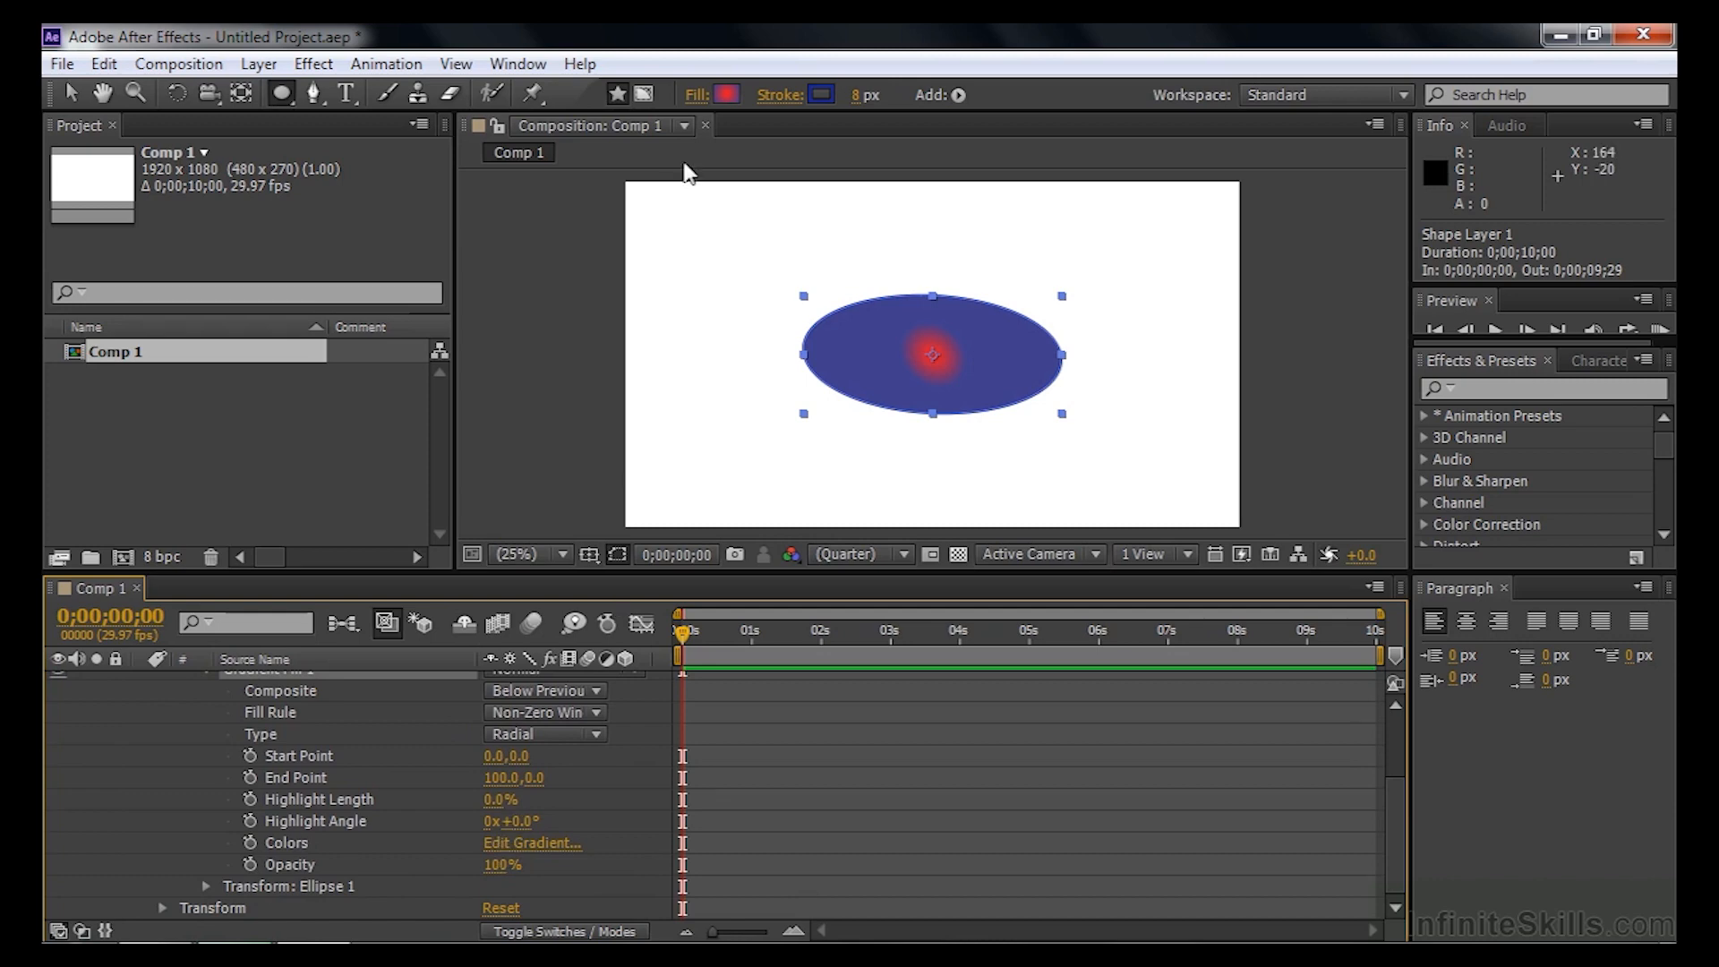
{"action": "left_click", "coordinate": [696, 95]}
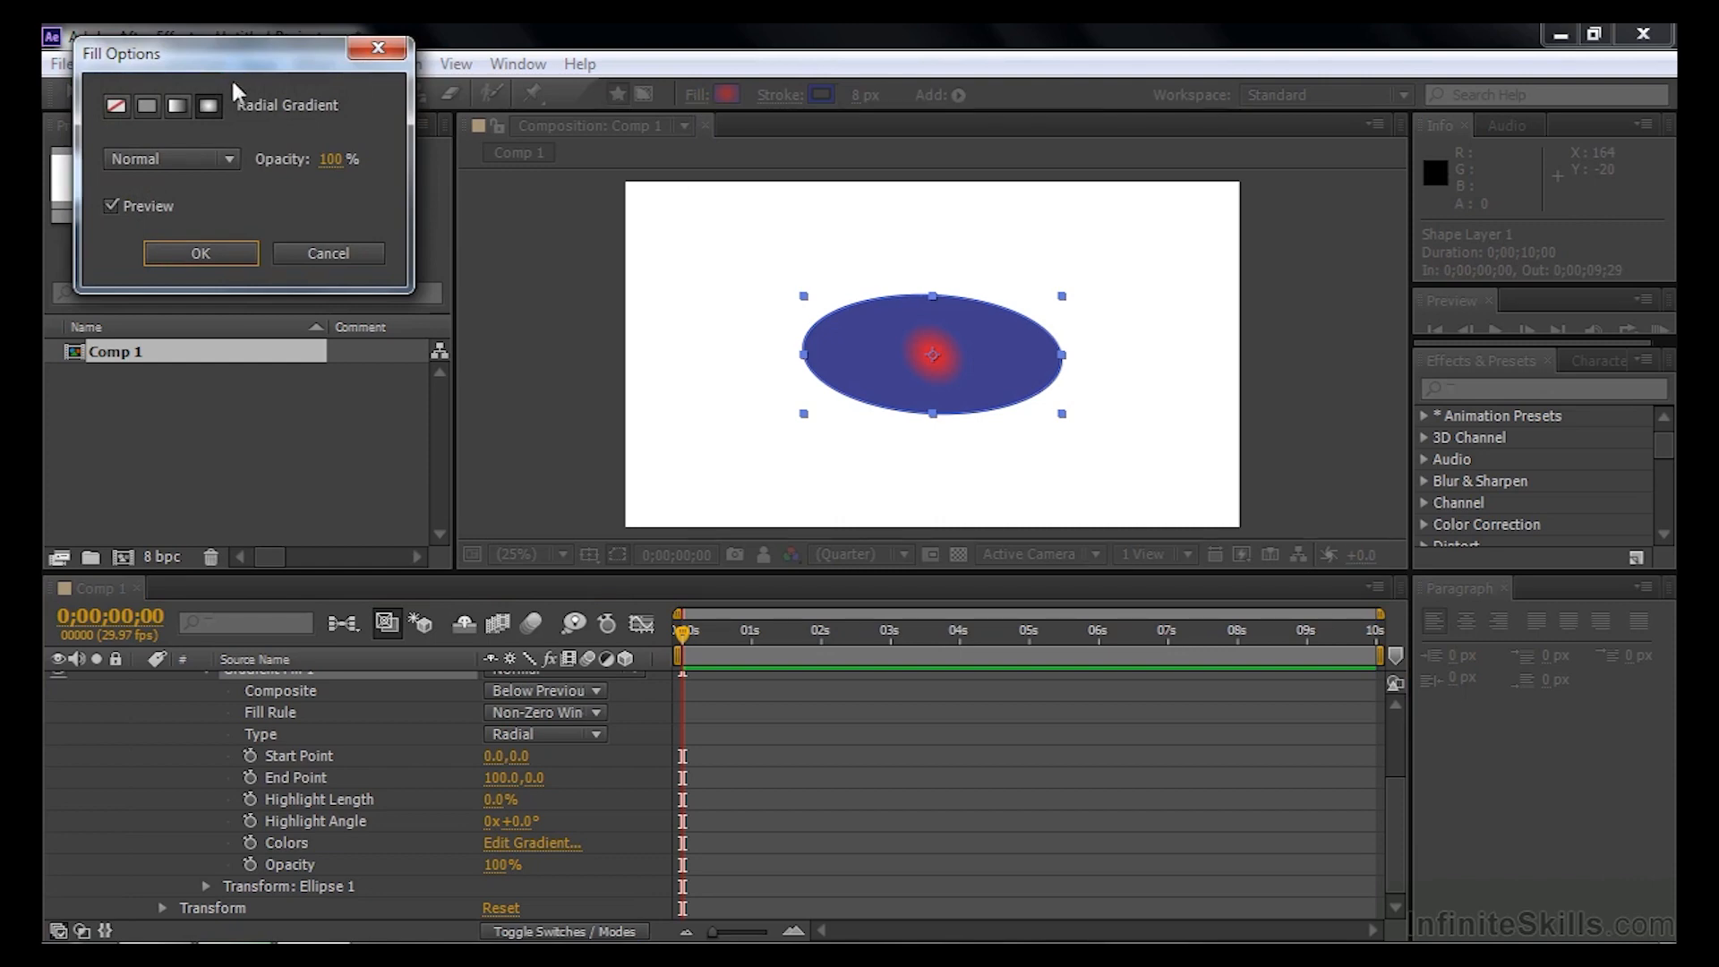
{"action": "left_click", "coordinate": [148, 106]}
{"action": "left_click", "coordinate": [213, 256]}
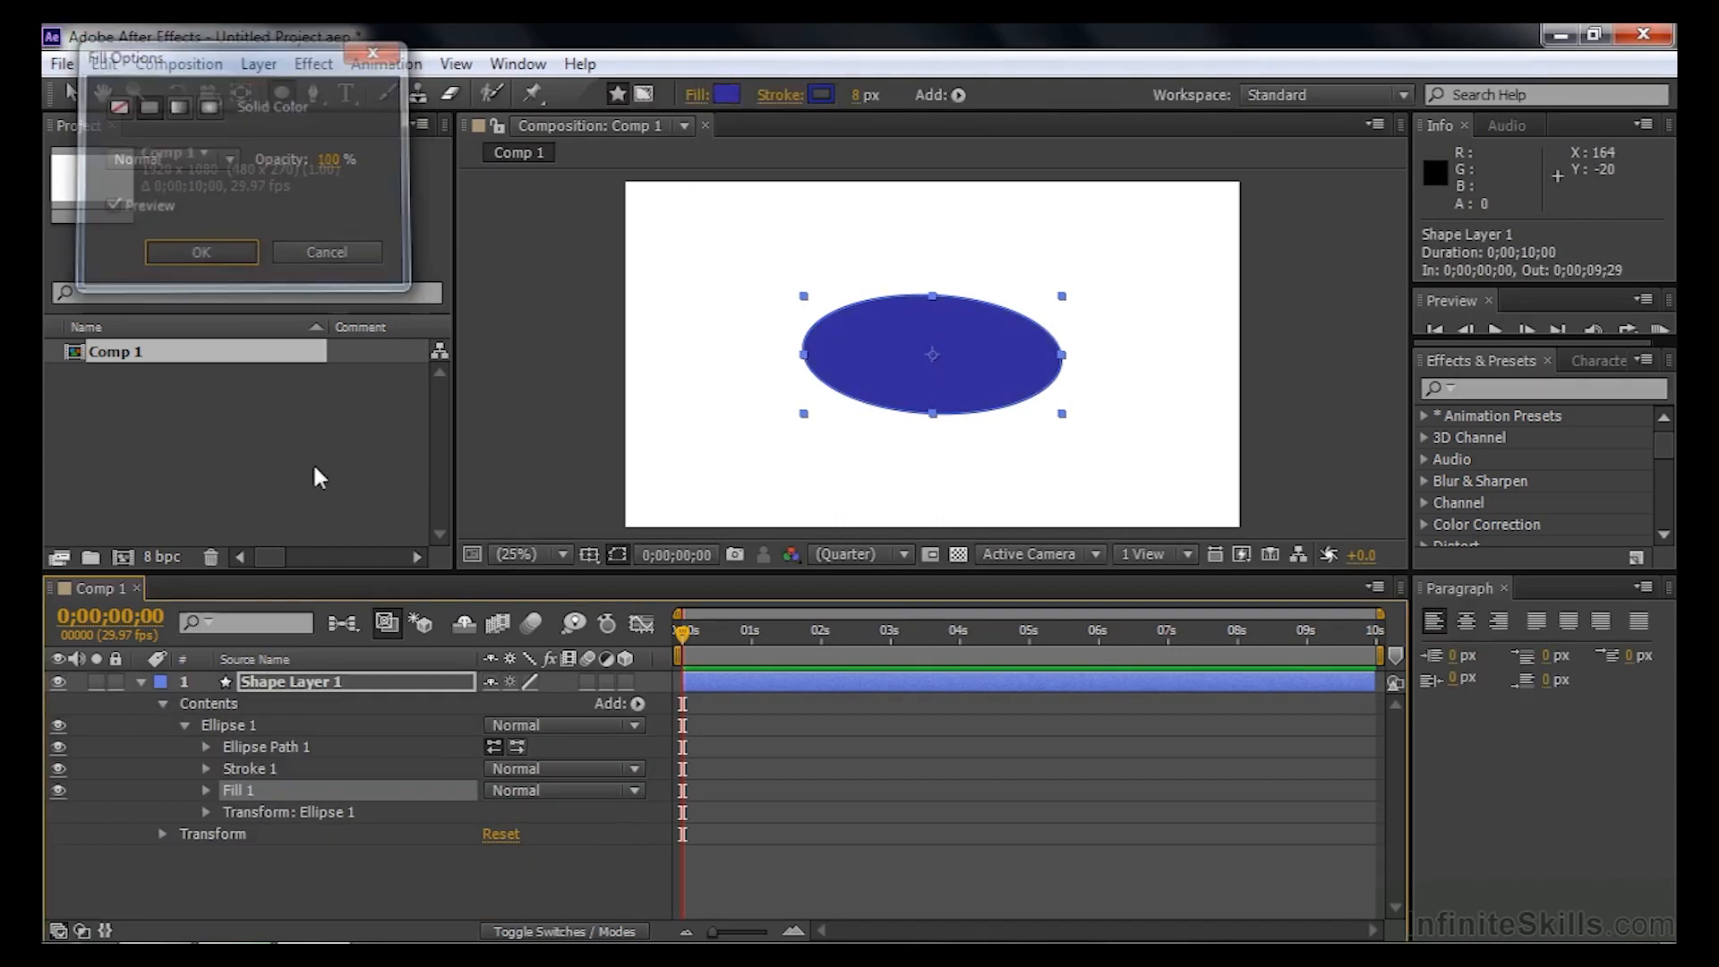
{"action": "left_click", "coordinate": [206, 790]}
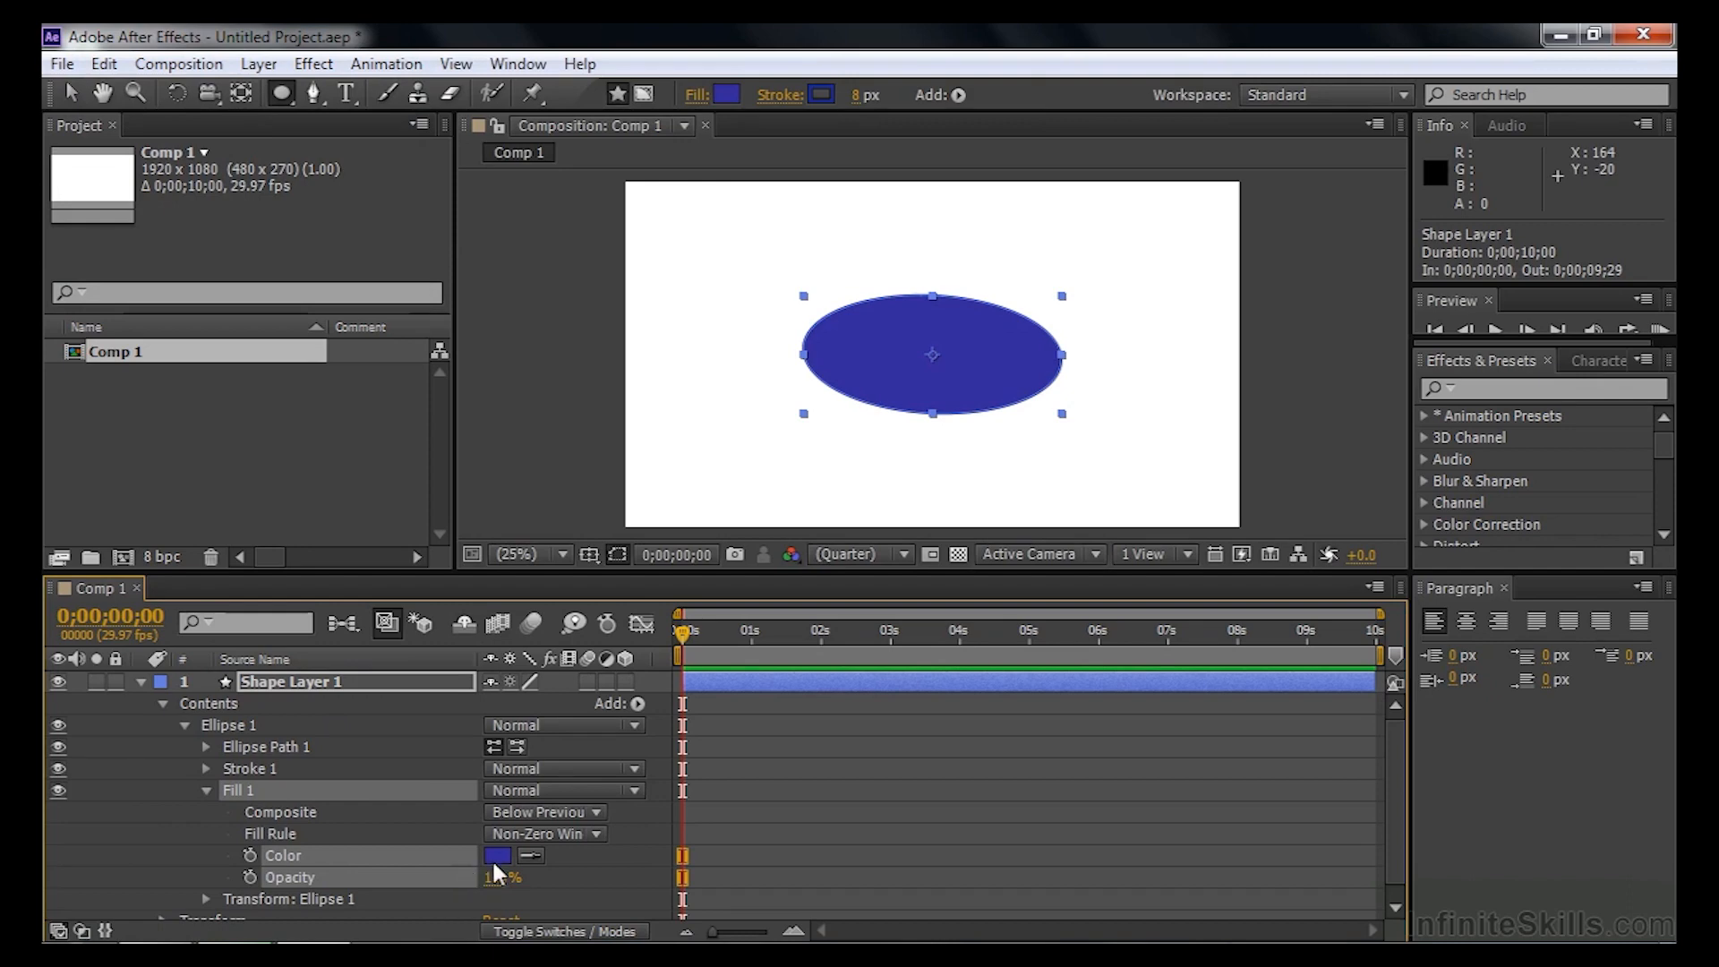
Change the ellipse's fill from solid color back to a radial gradient.
{"action": "left_click", "coordinate": [702, 98]}
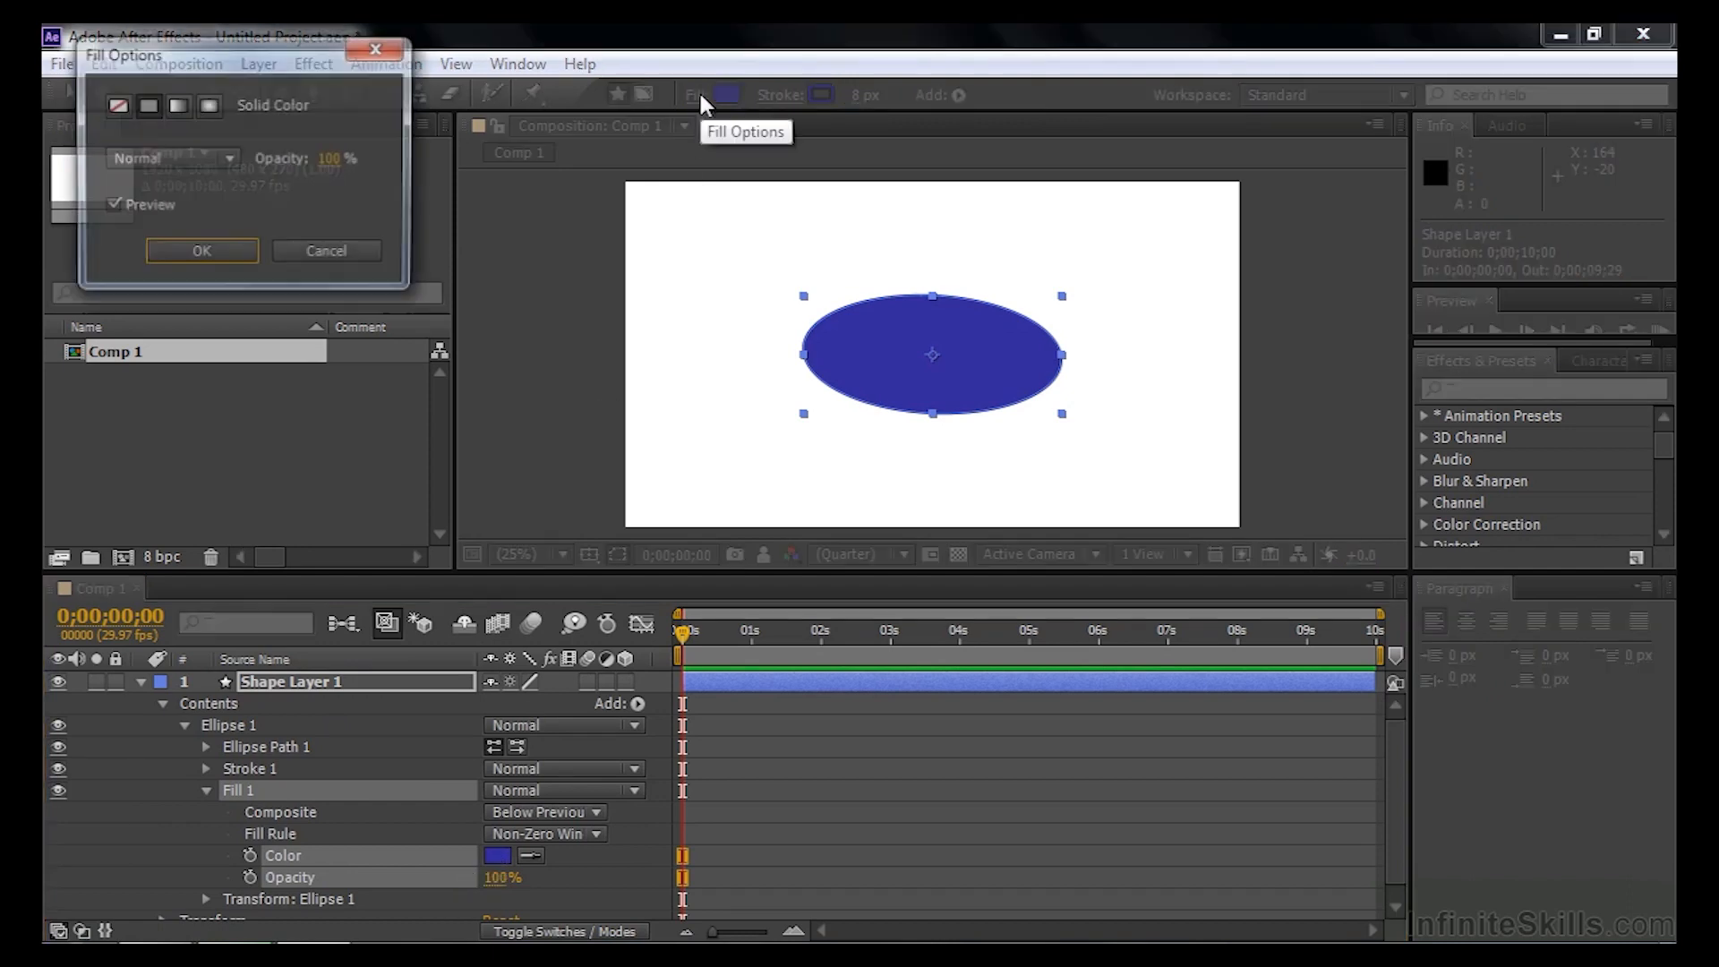
{"action": "left_click", "coordinate": [208, 108]}
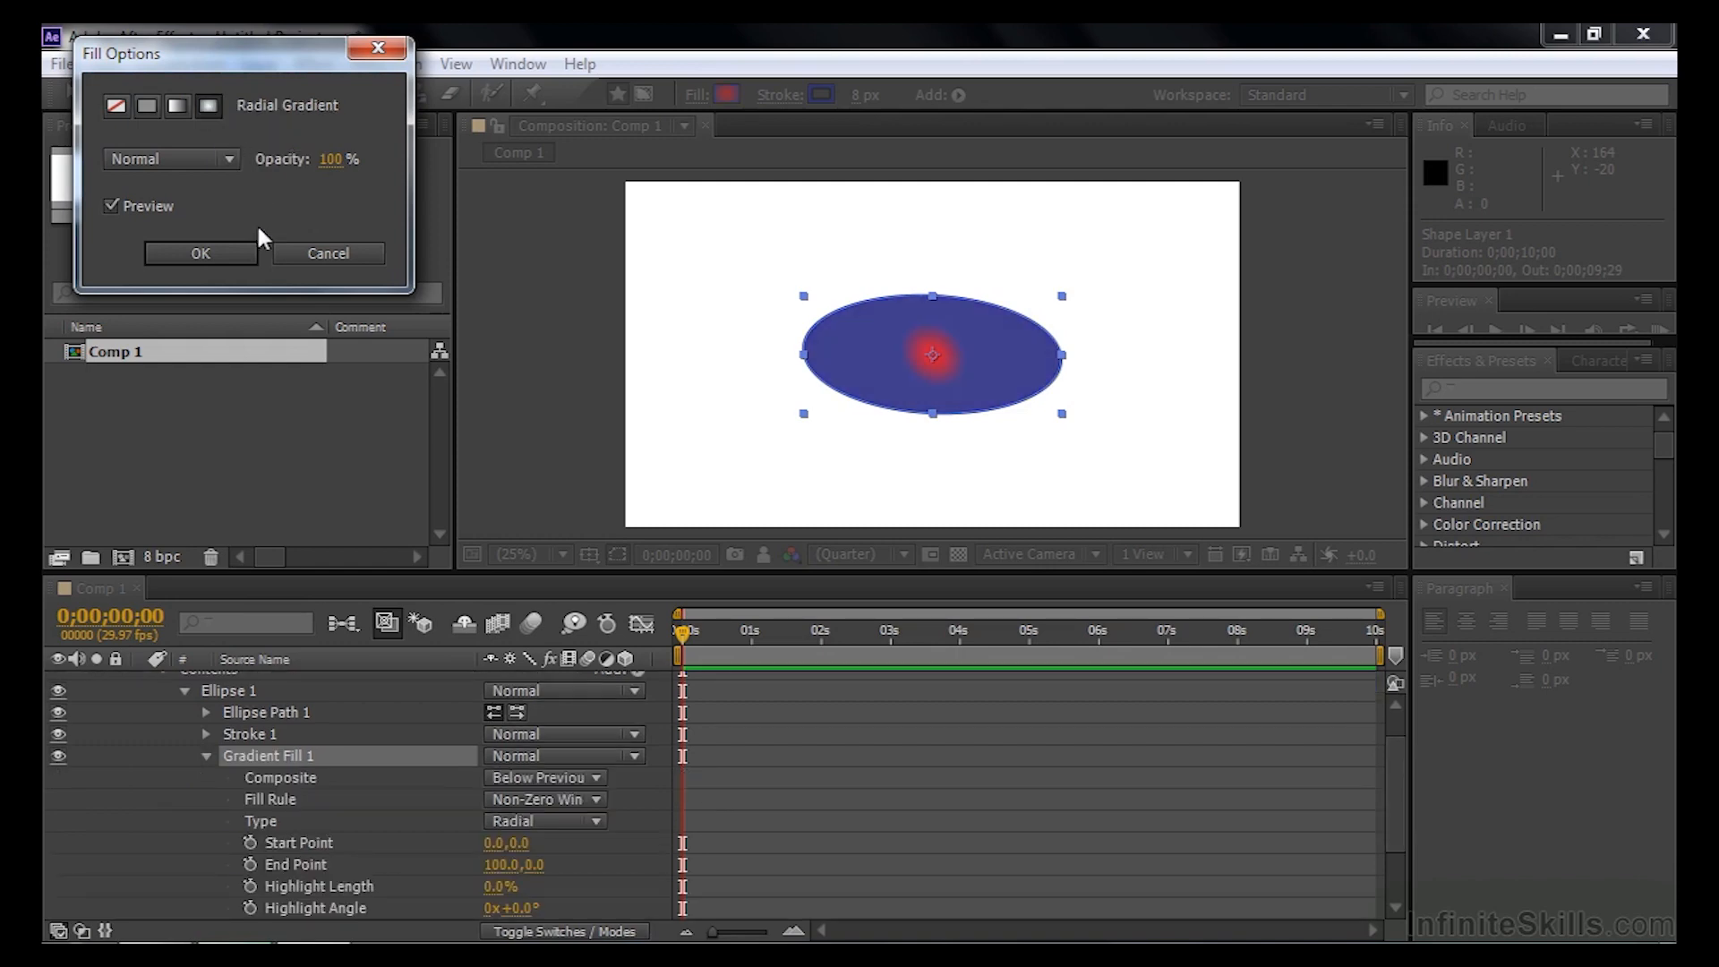
{"action": "left_click", "coordinate": [235, 245]}
Reposition the radial gradient's end point to about 169.7, 7.9 and its start point to about -133.8, 15.8 on the ellipse.
{"action": "scroll", "coordinate": [1386, 804], "scroll_direction": "up", "scroll_amount": 1}
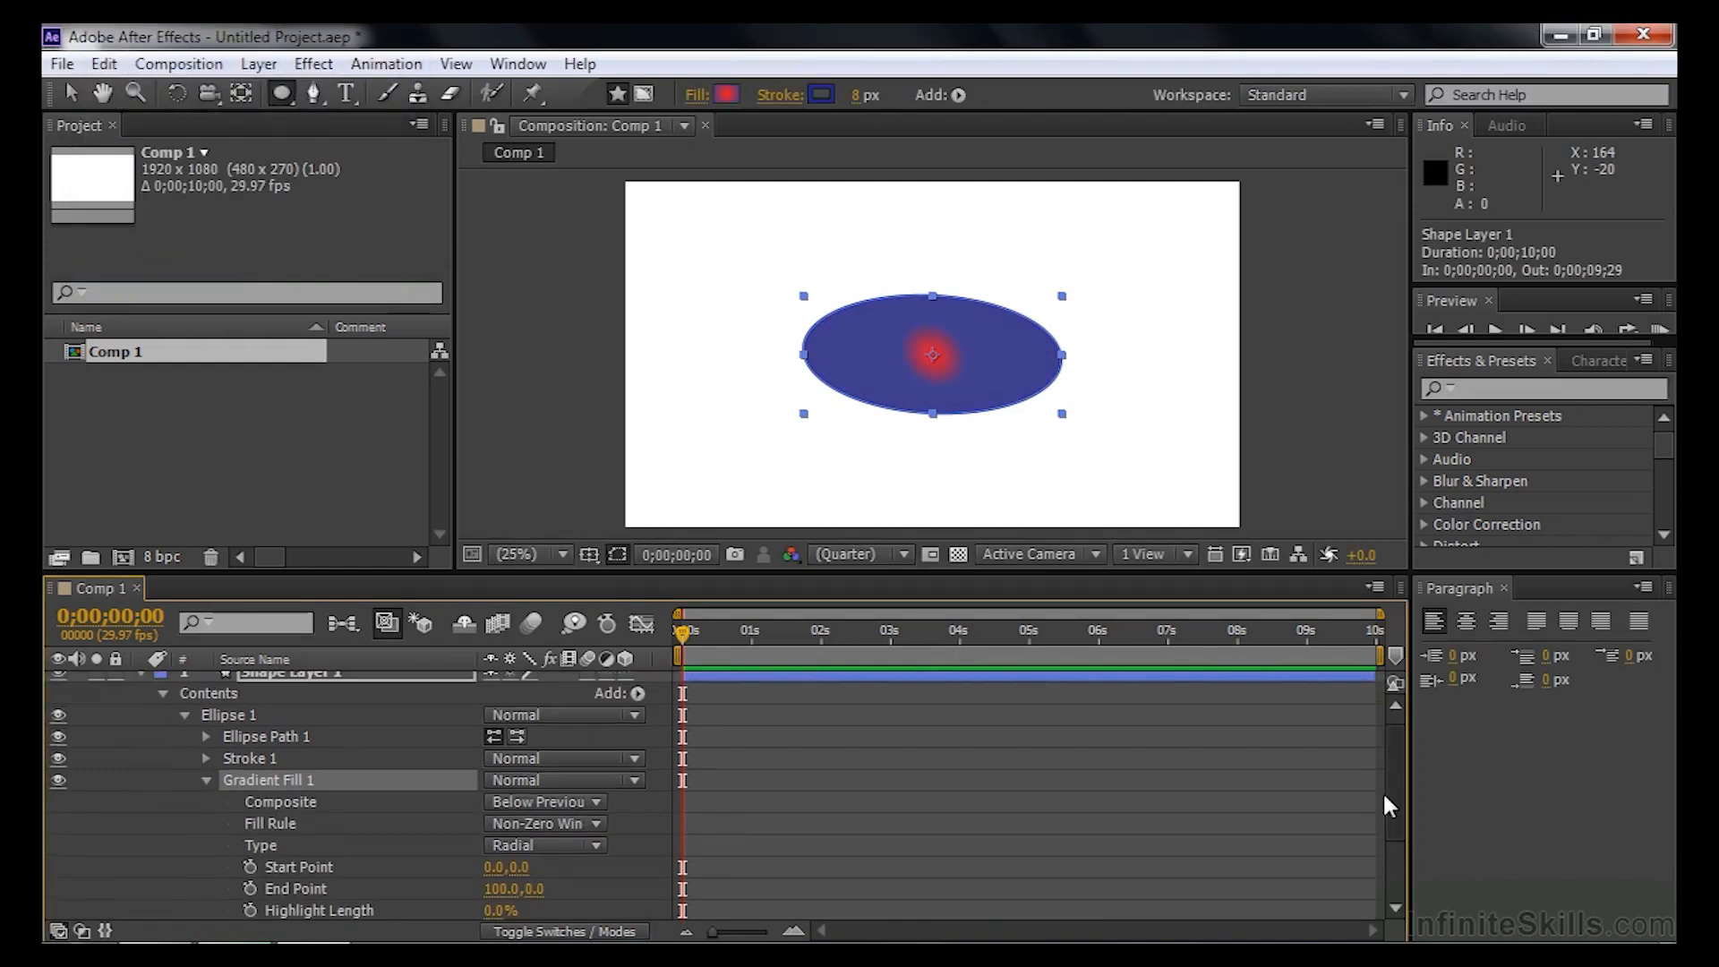
{"action": "scroll", "coordinate": [1384, 805], "scroll_direction": "down", "scroll_amount": 4}
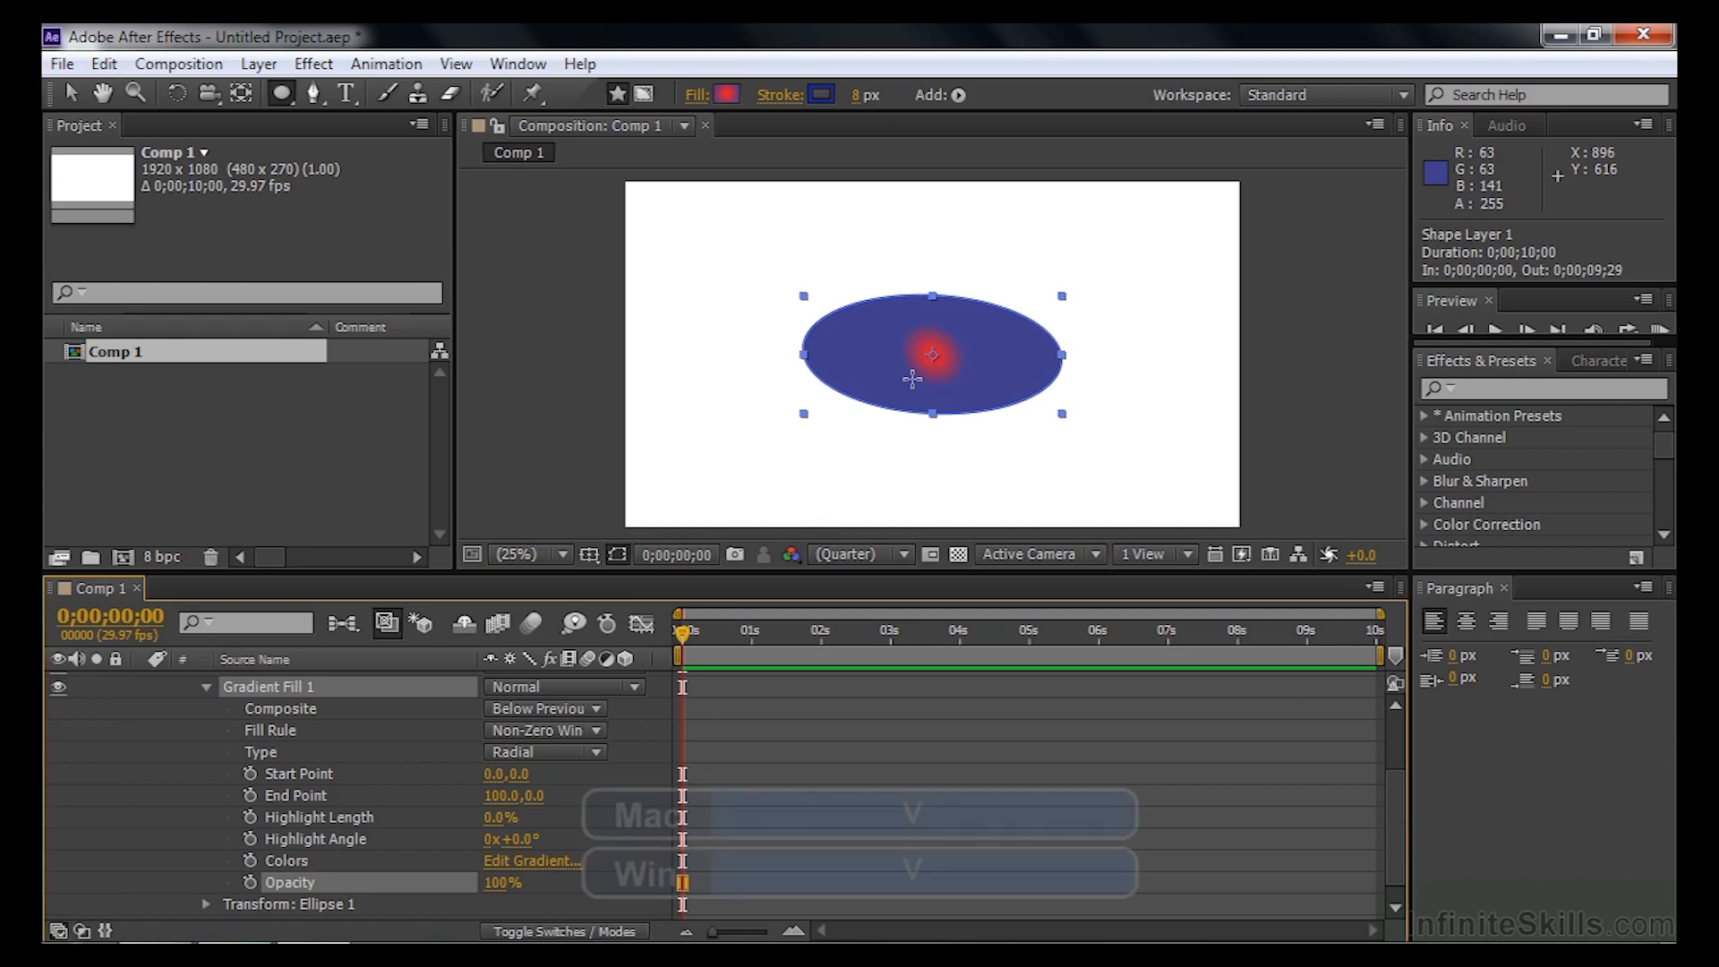
{"action": "key", "text": "v"}
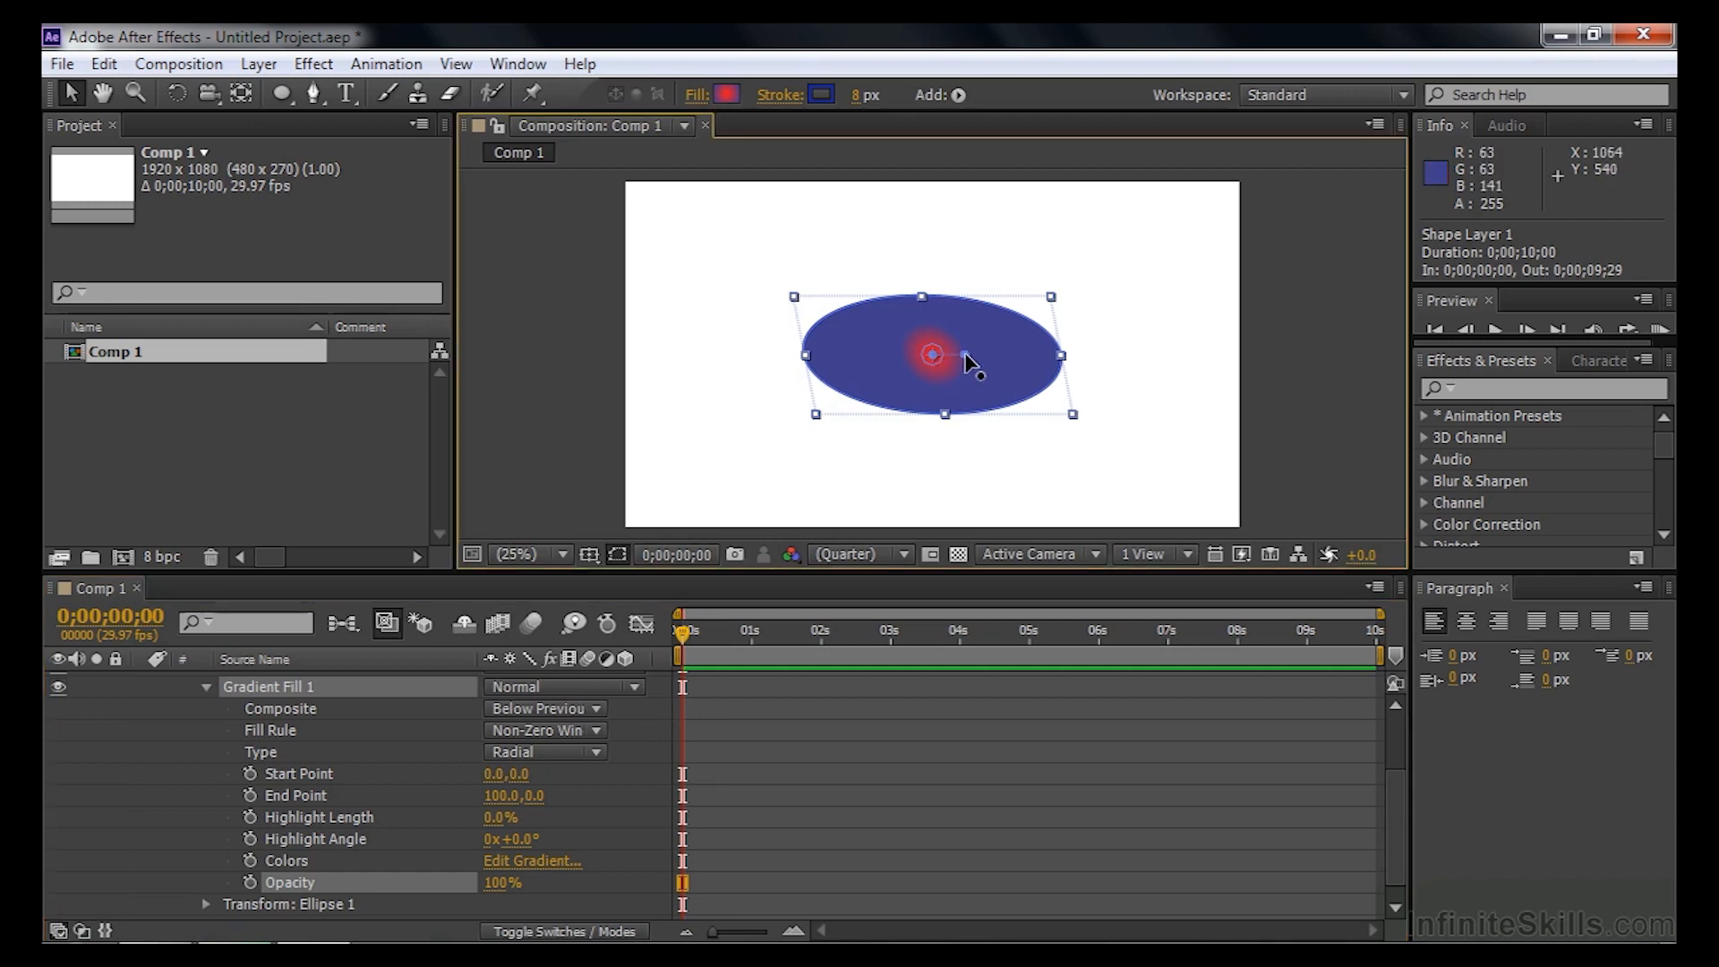
{"action": "left_click_drag", "start_coordinate": [965, 356], "coordinate": [1009, 343]}
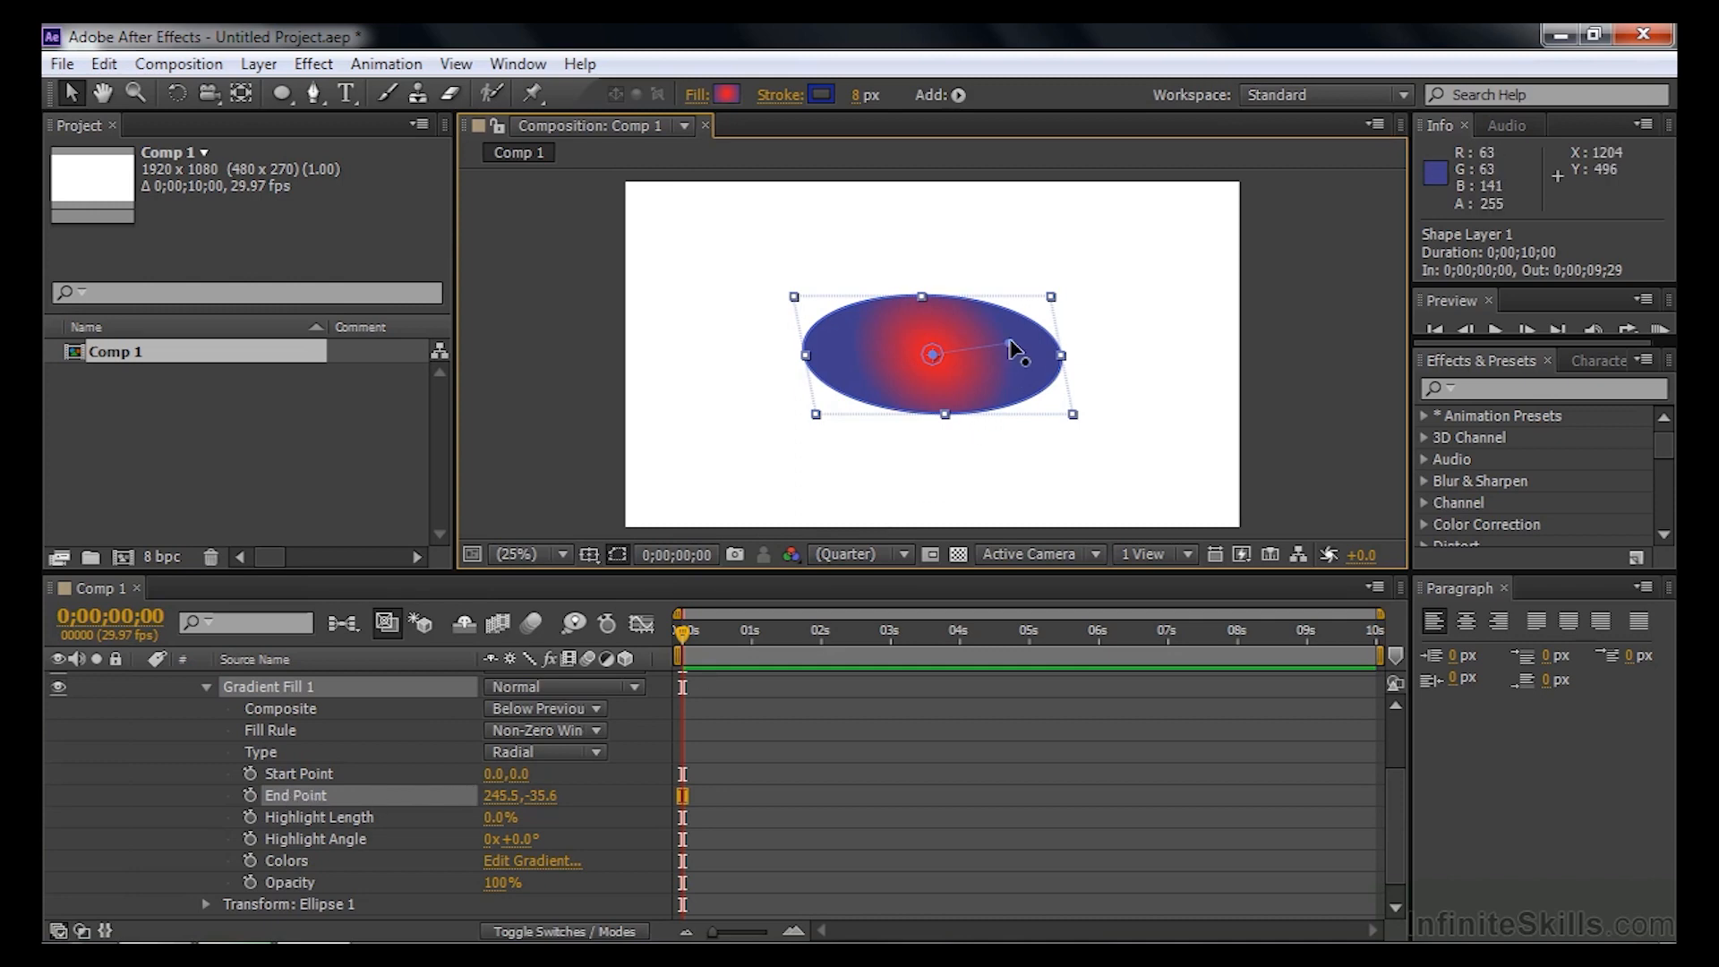
{"action": "left_click_drag", "start_coordinate": [1011, 344], "coordinate": [894, 365]}
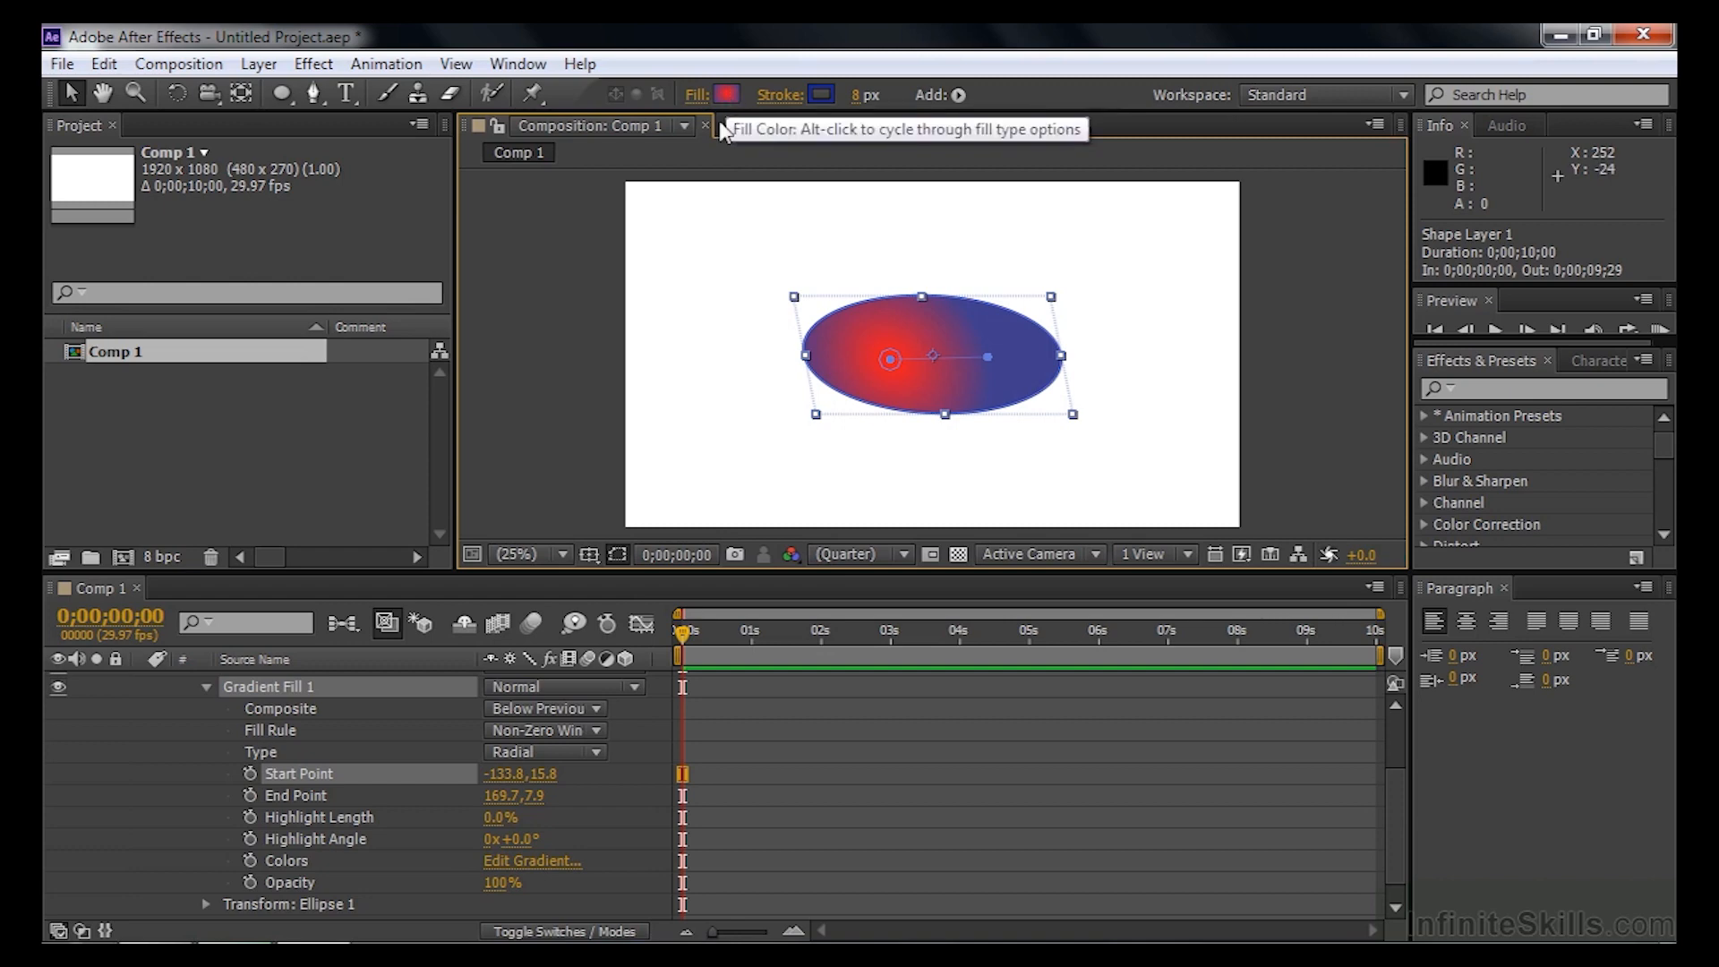
Recolor the ellipse's gradient fill with a green start stop (14FF1F) and a purple end stop (833F8D).
{"action": "left_click", "coordinate": [530, 861]}
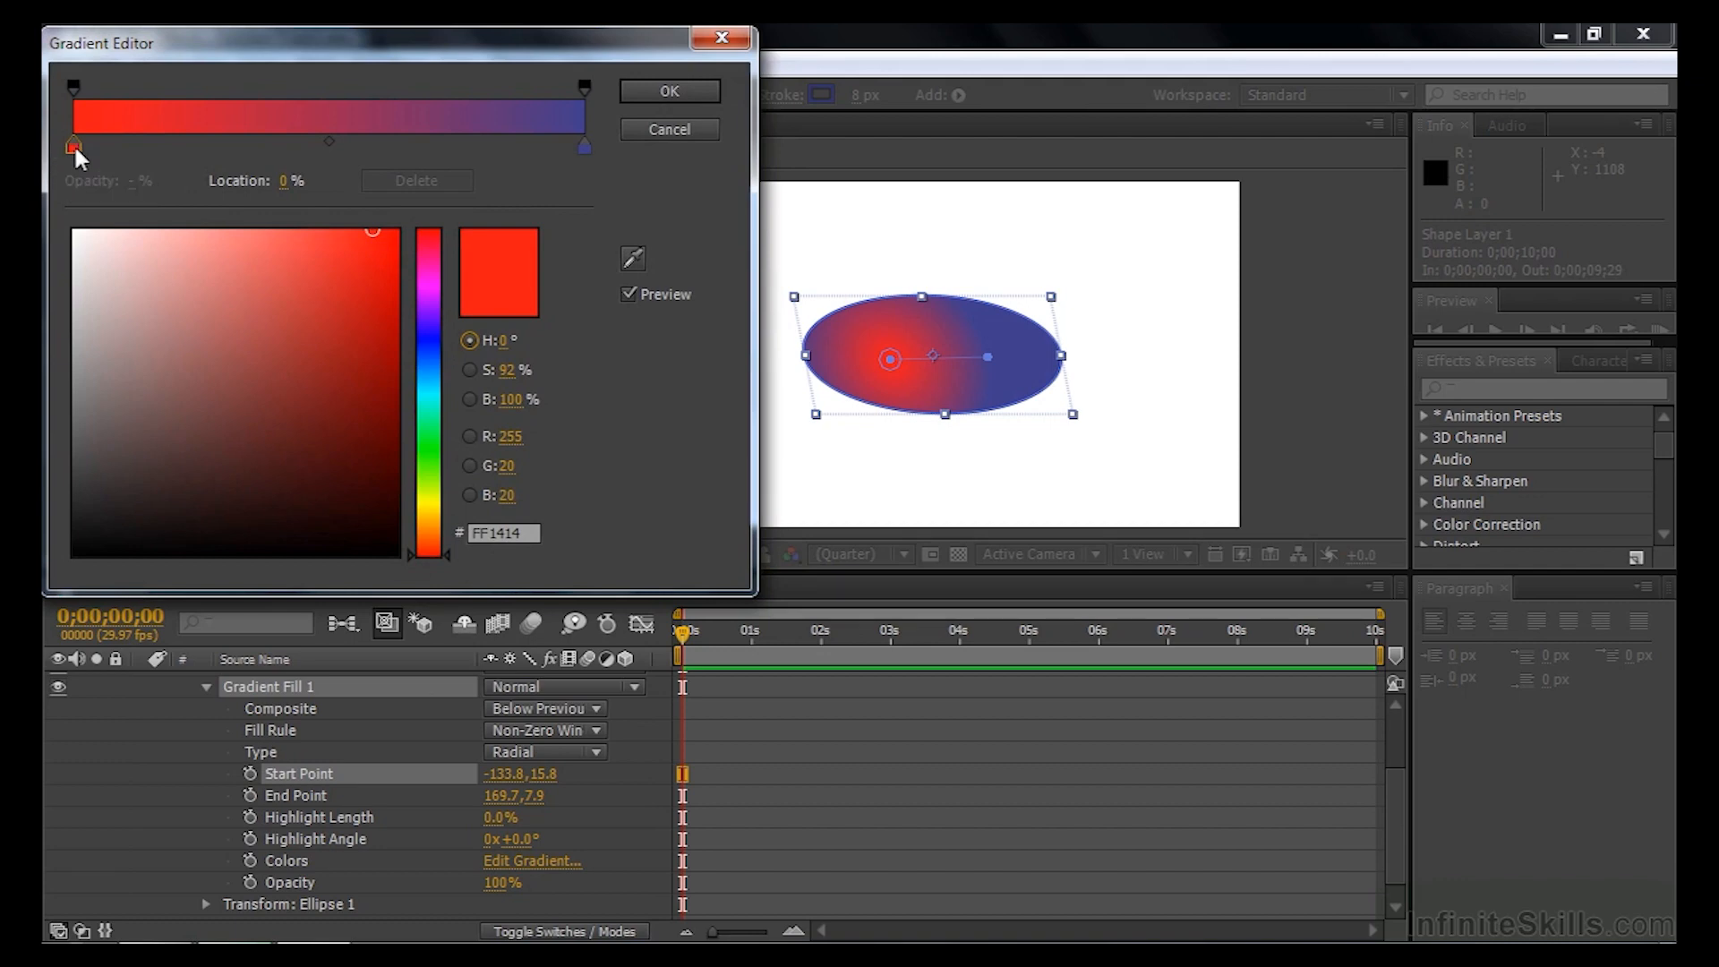
{"action": "left_click", "coordinate": [430, 444]}
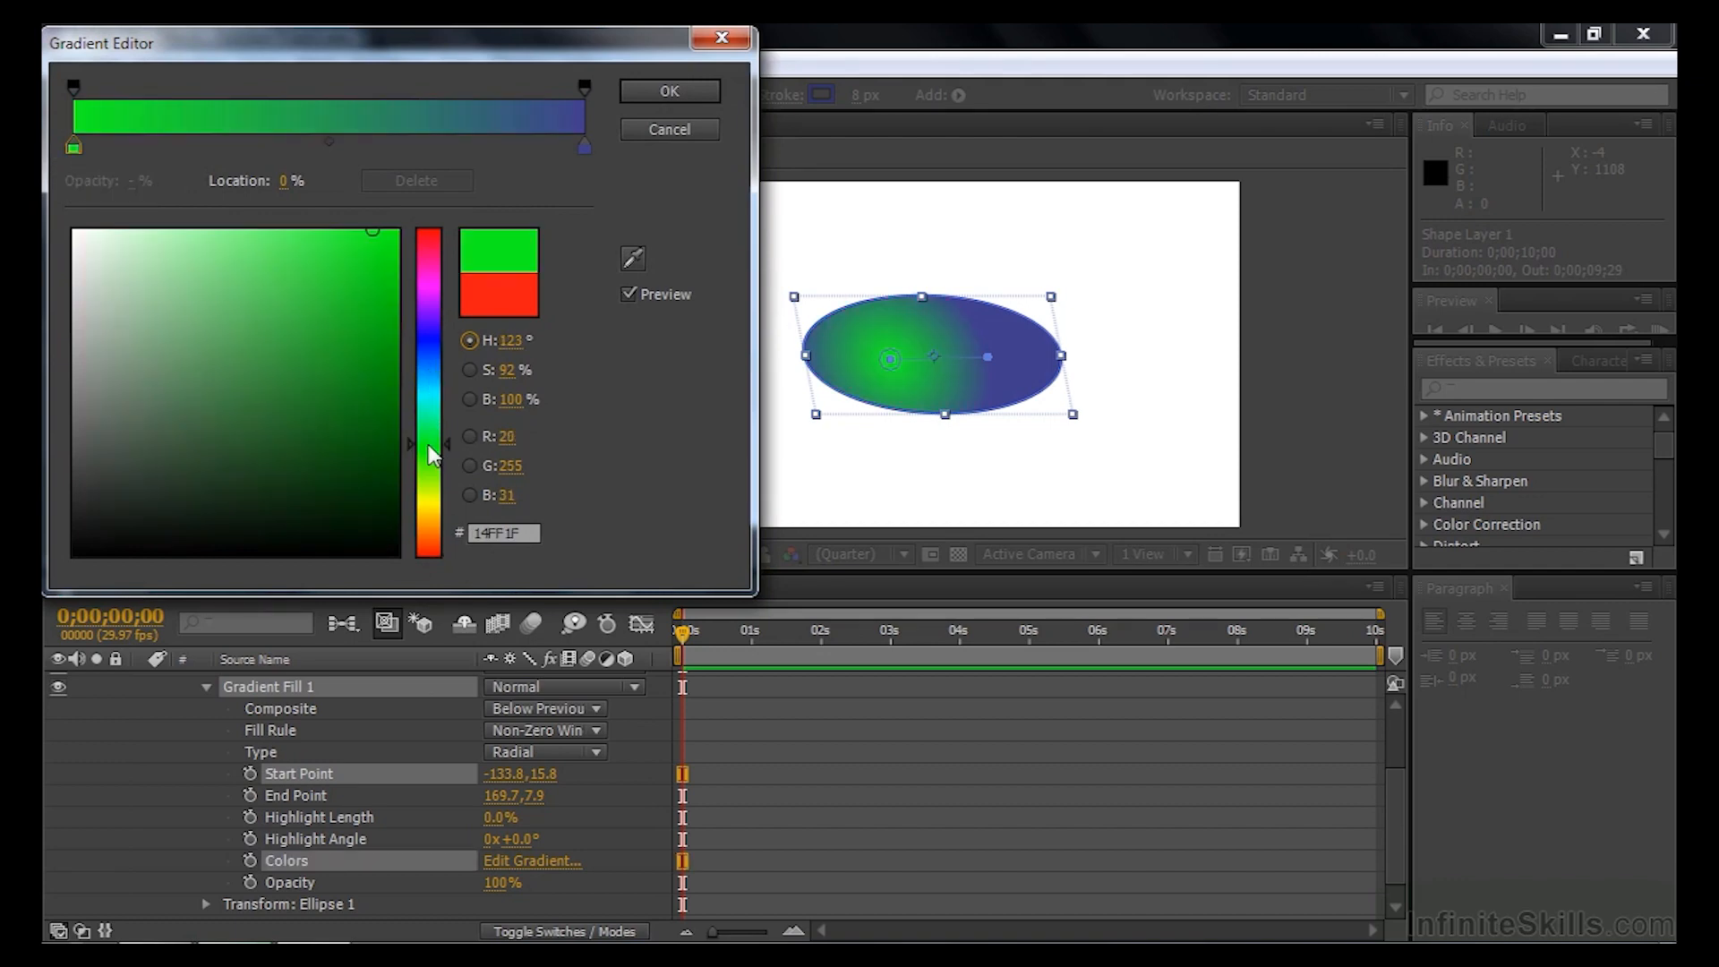
{"action": "left_click", "coordinate": [584, 147]}
{"action": "left_click", "coordinate": [419, 291]}
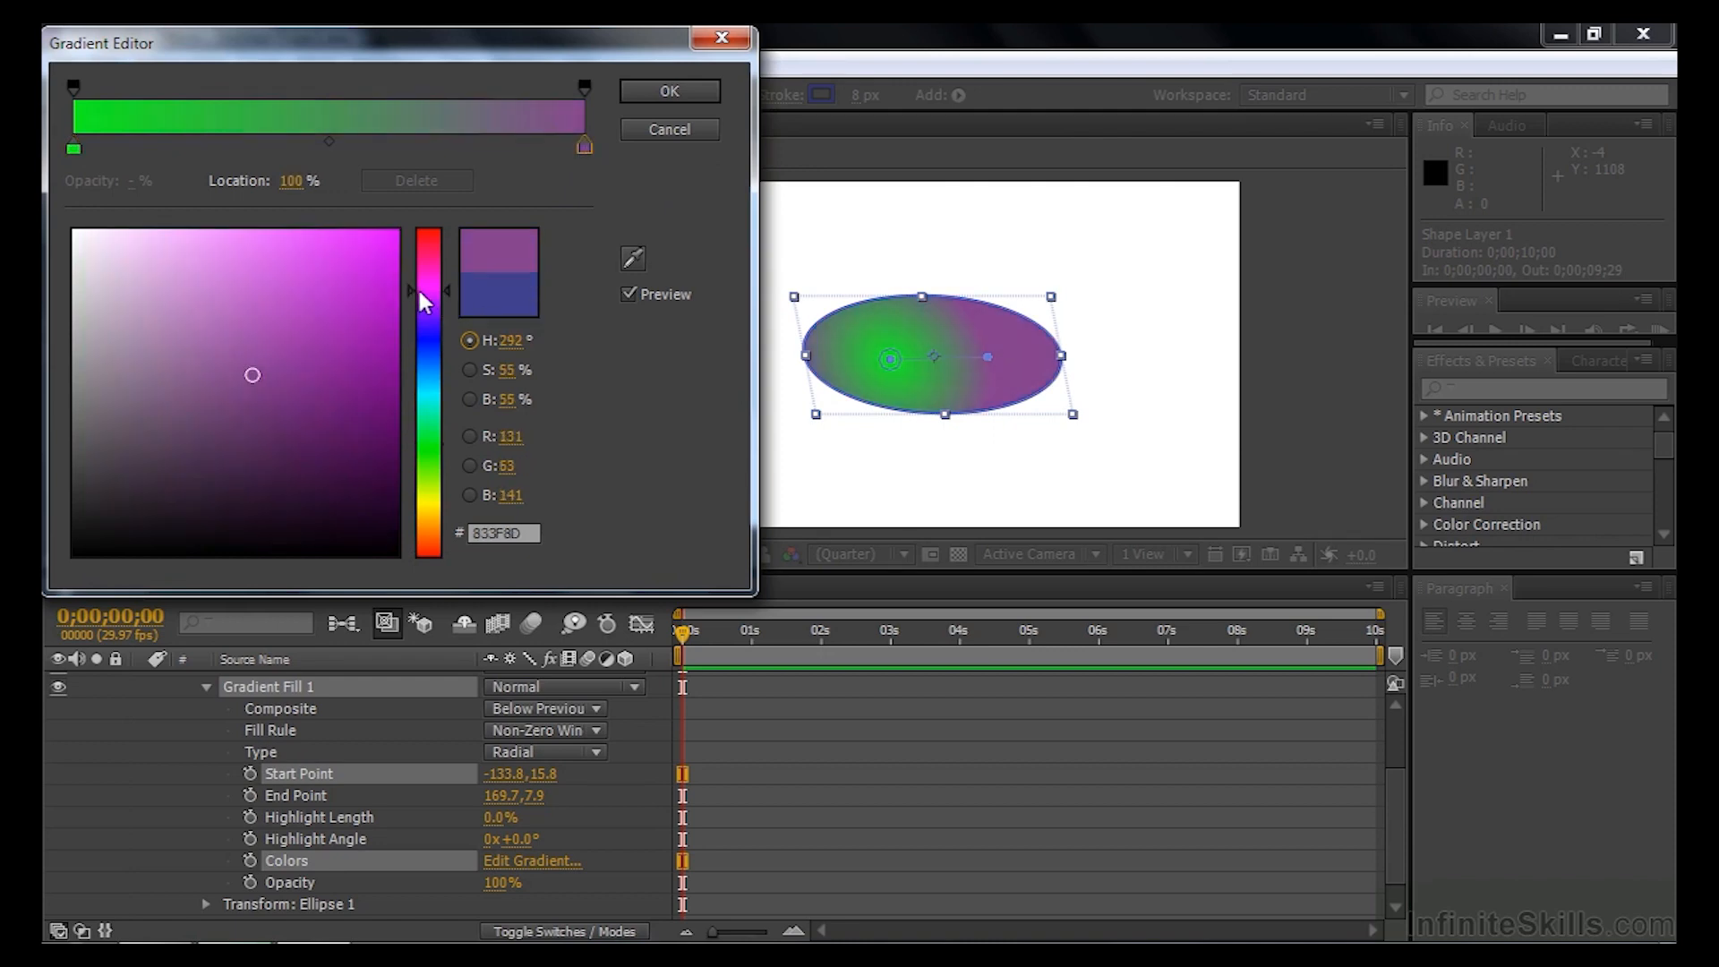
{"action": "left_click", "coordinate": [674, 94]}
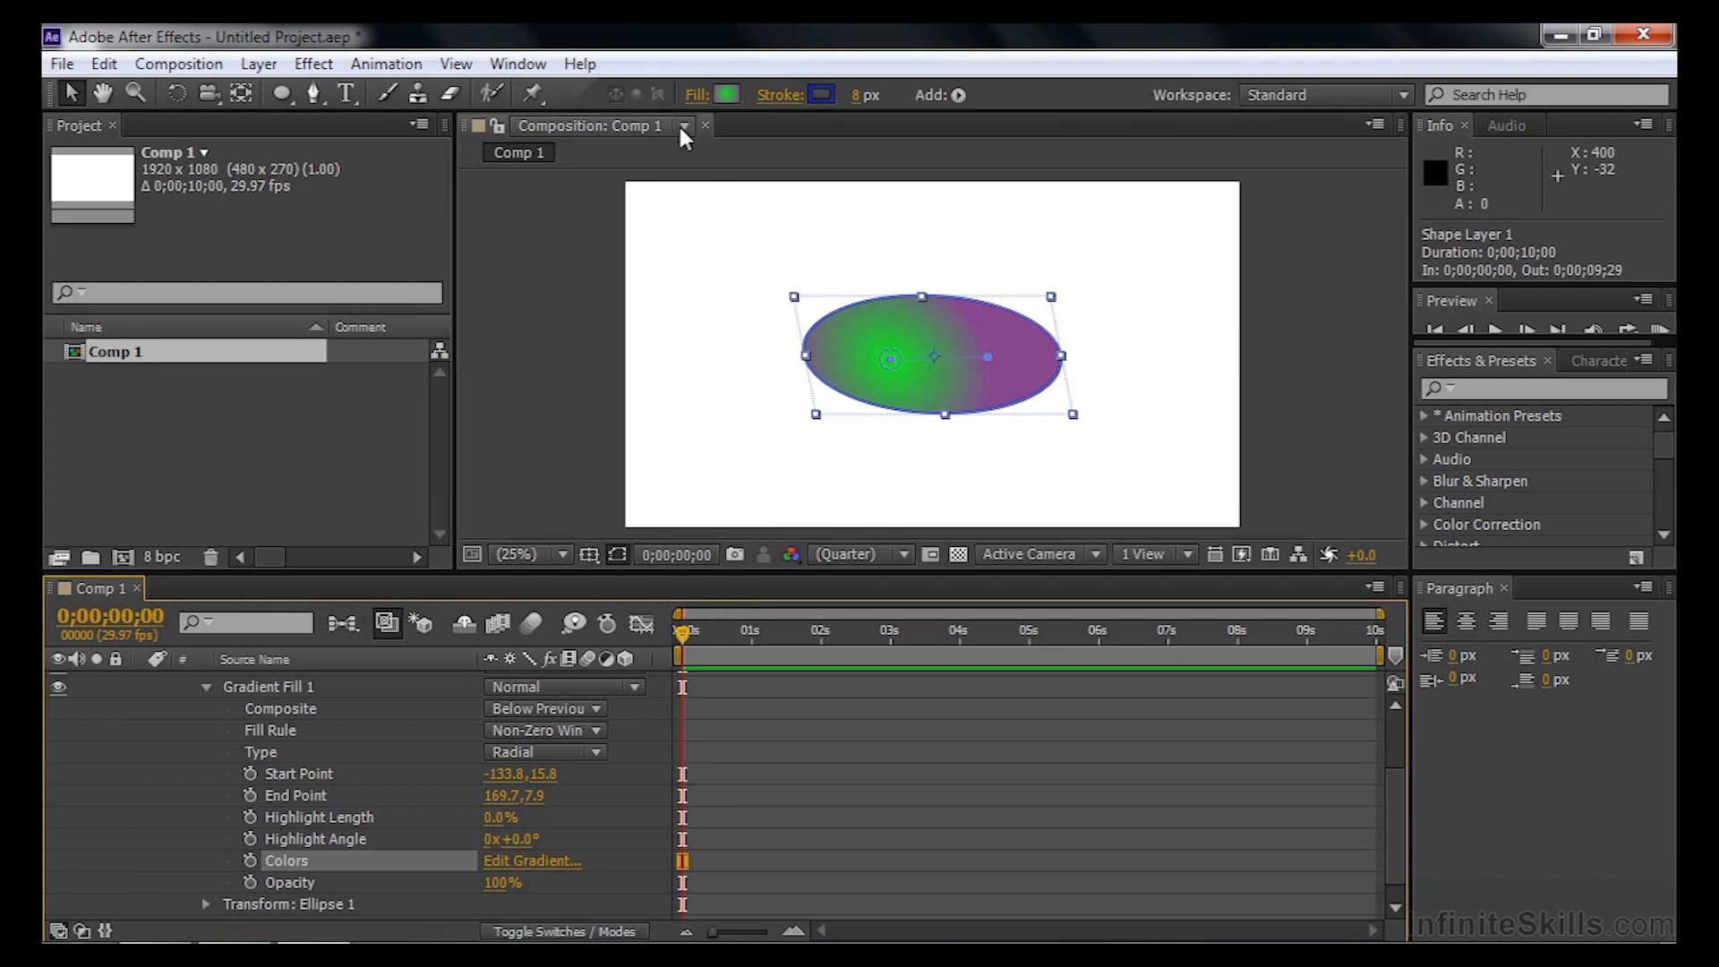
{"action": "left_click", "coordinate": [684, 94]}
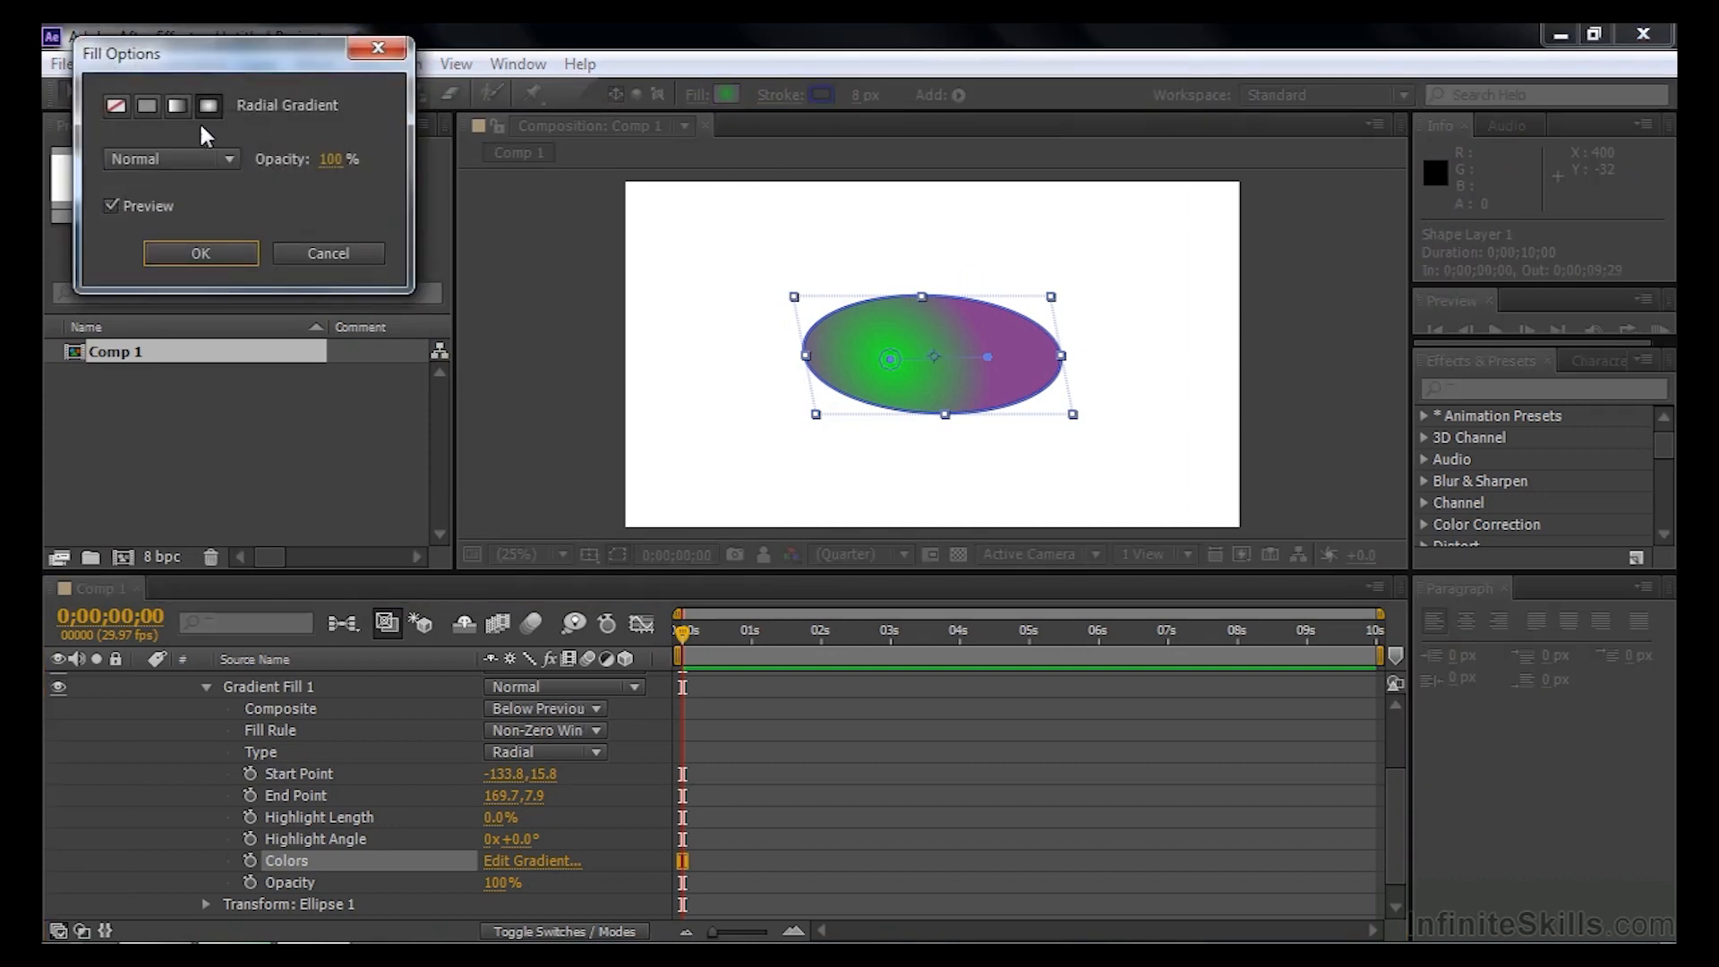
{"action": "left_click", "coordinate": [346, 253]}
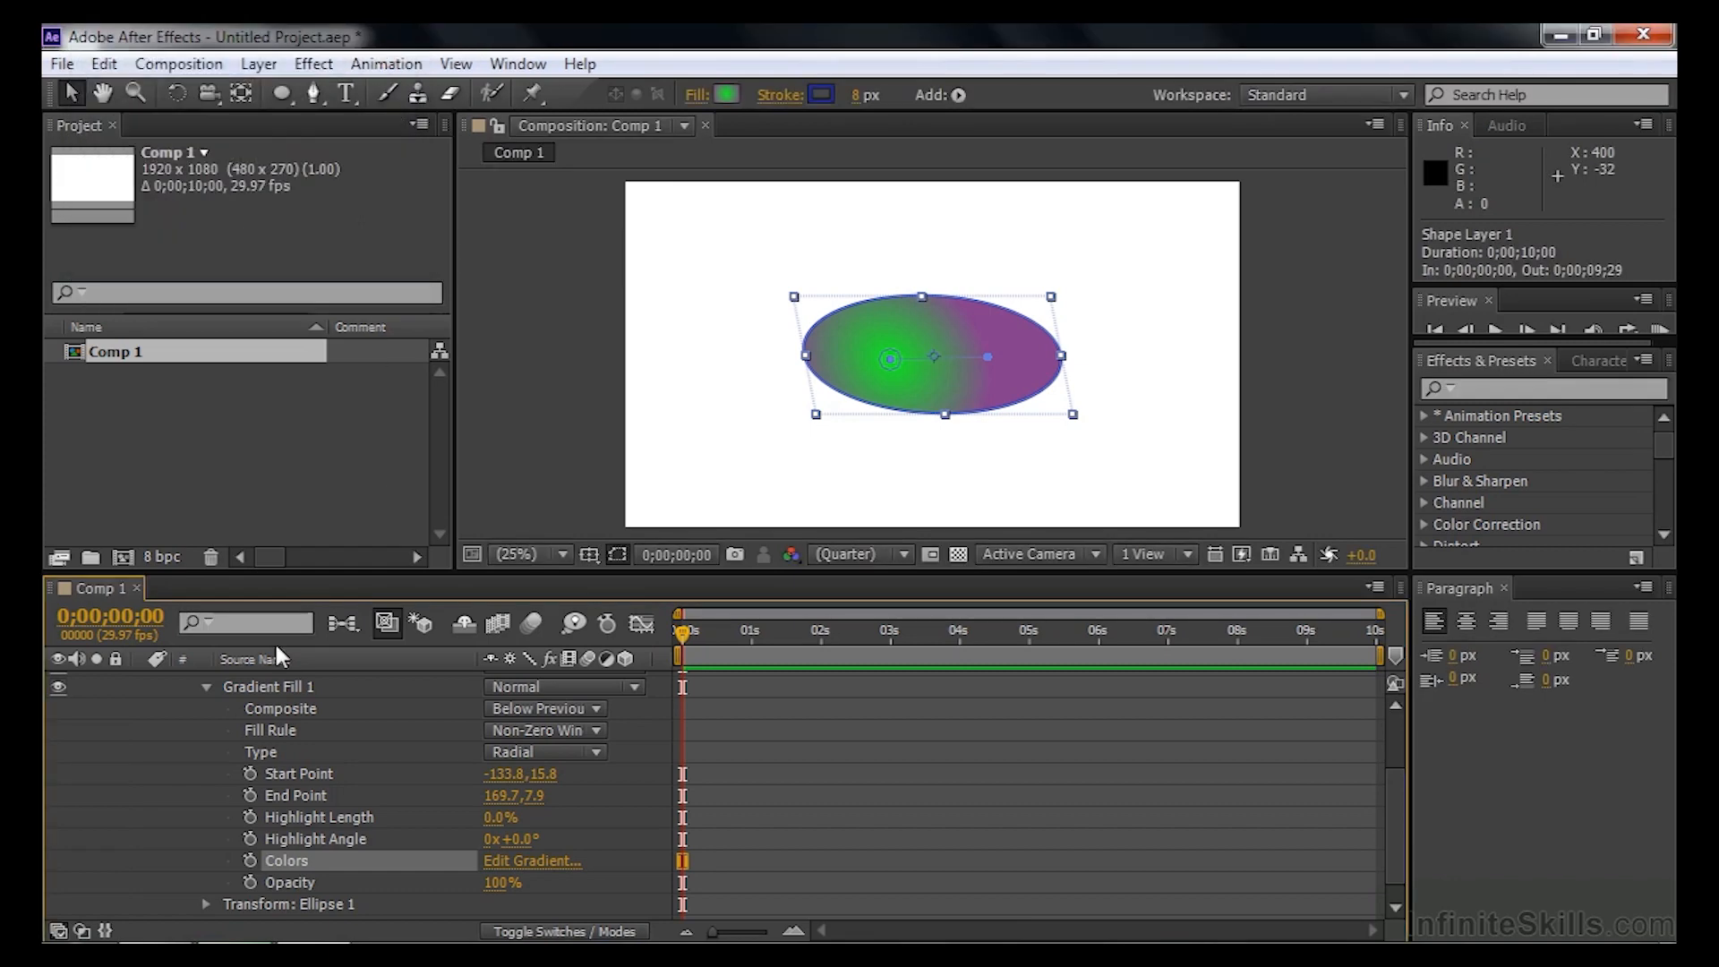
Change the ellipse's stroke color to an orange-brown hue and increase its stroke width to 36.
{"action": "left_click", "coordinate": [207, 686]}
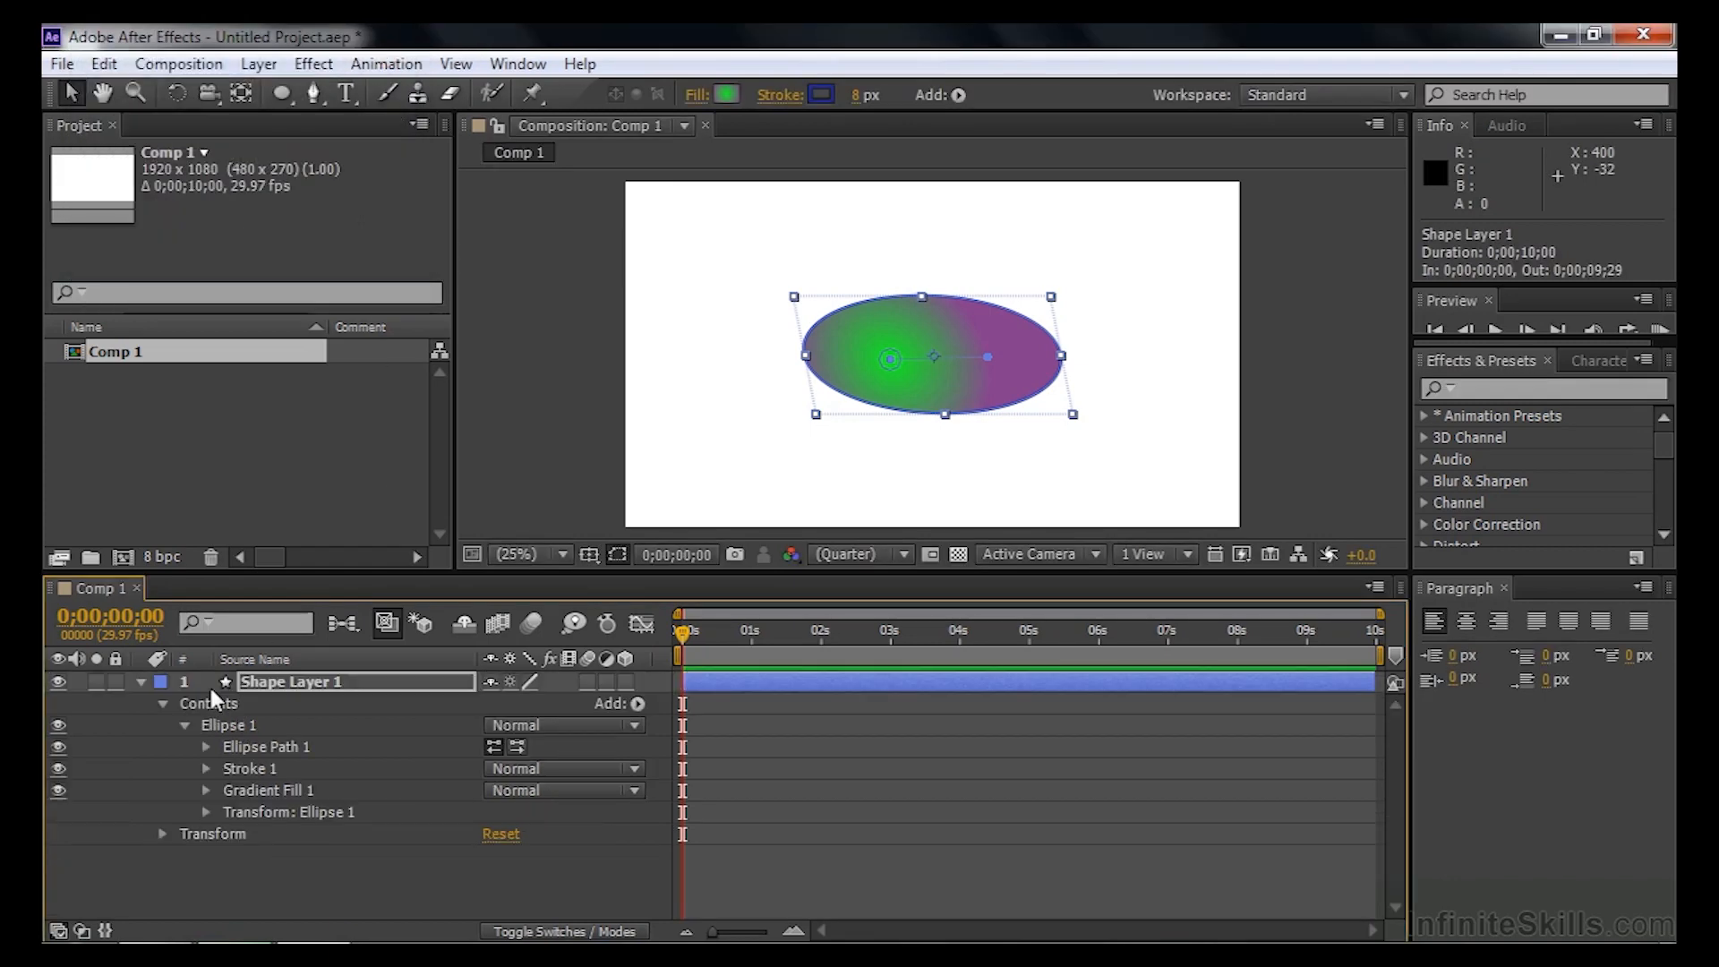
{"action": "left_click", "coordinate": [204, 768]}
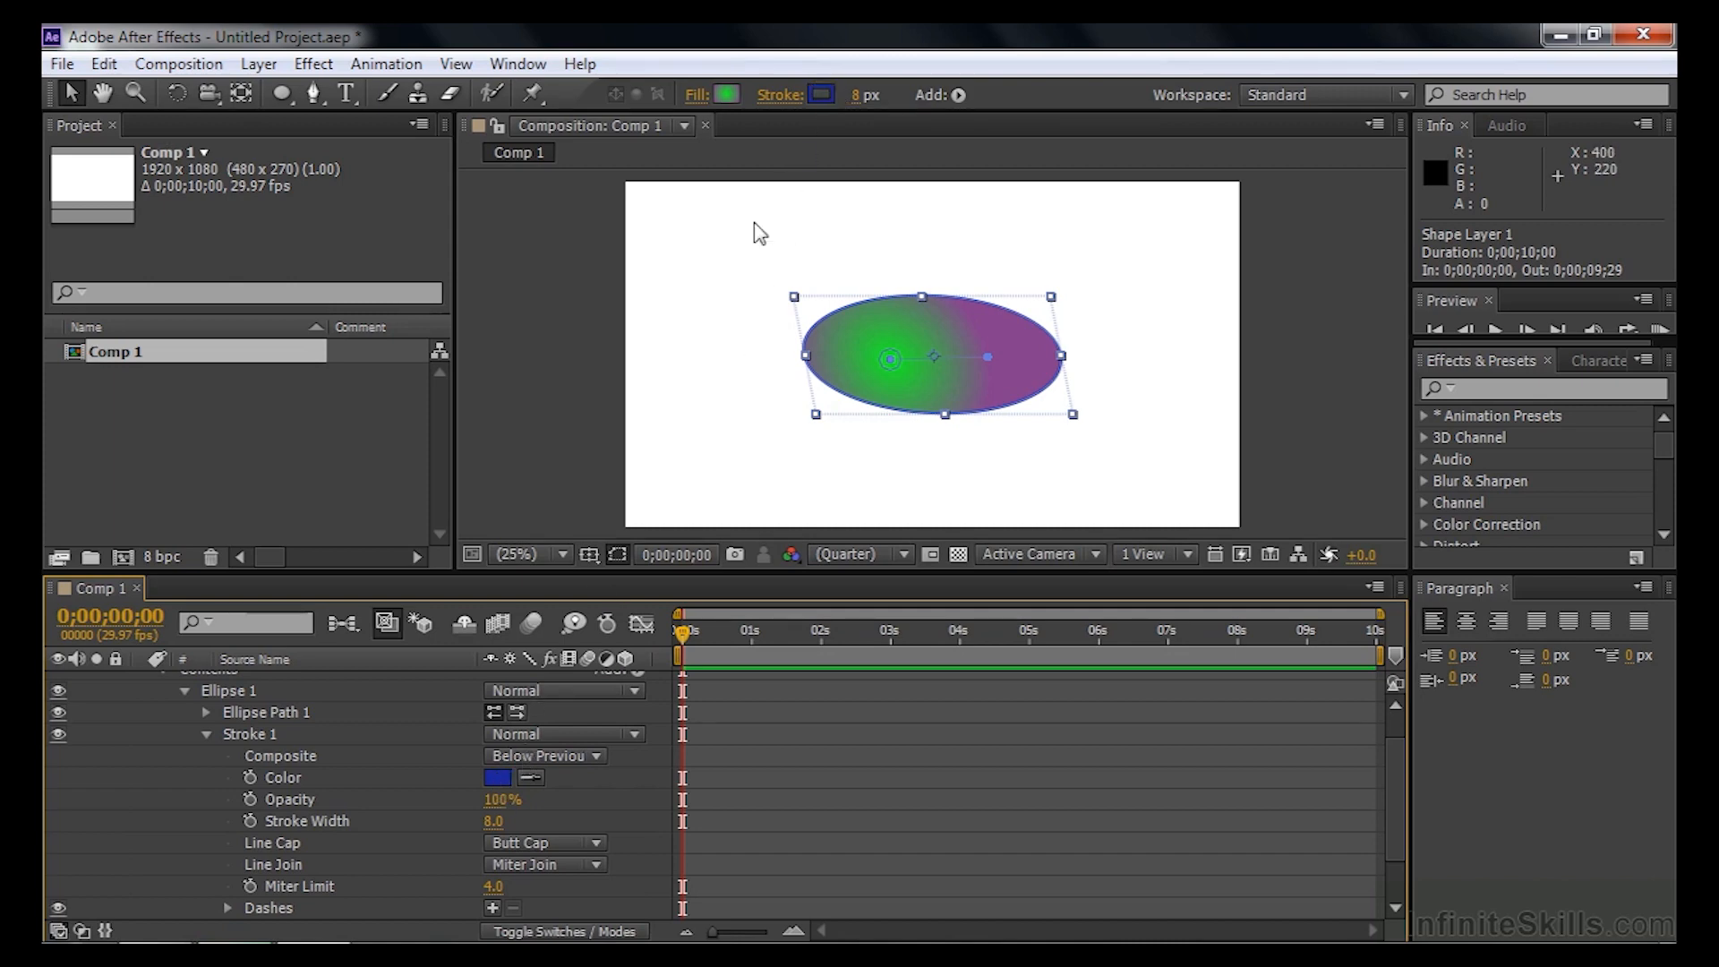
{"action": "left_click", "coordinate": [816, 96]}
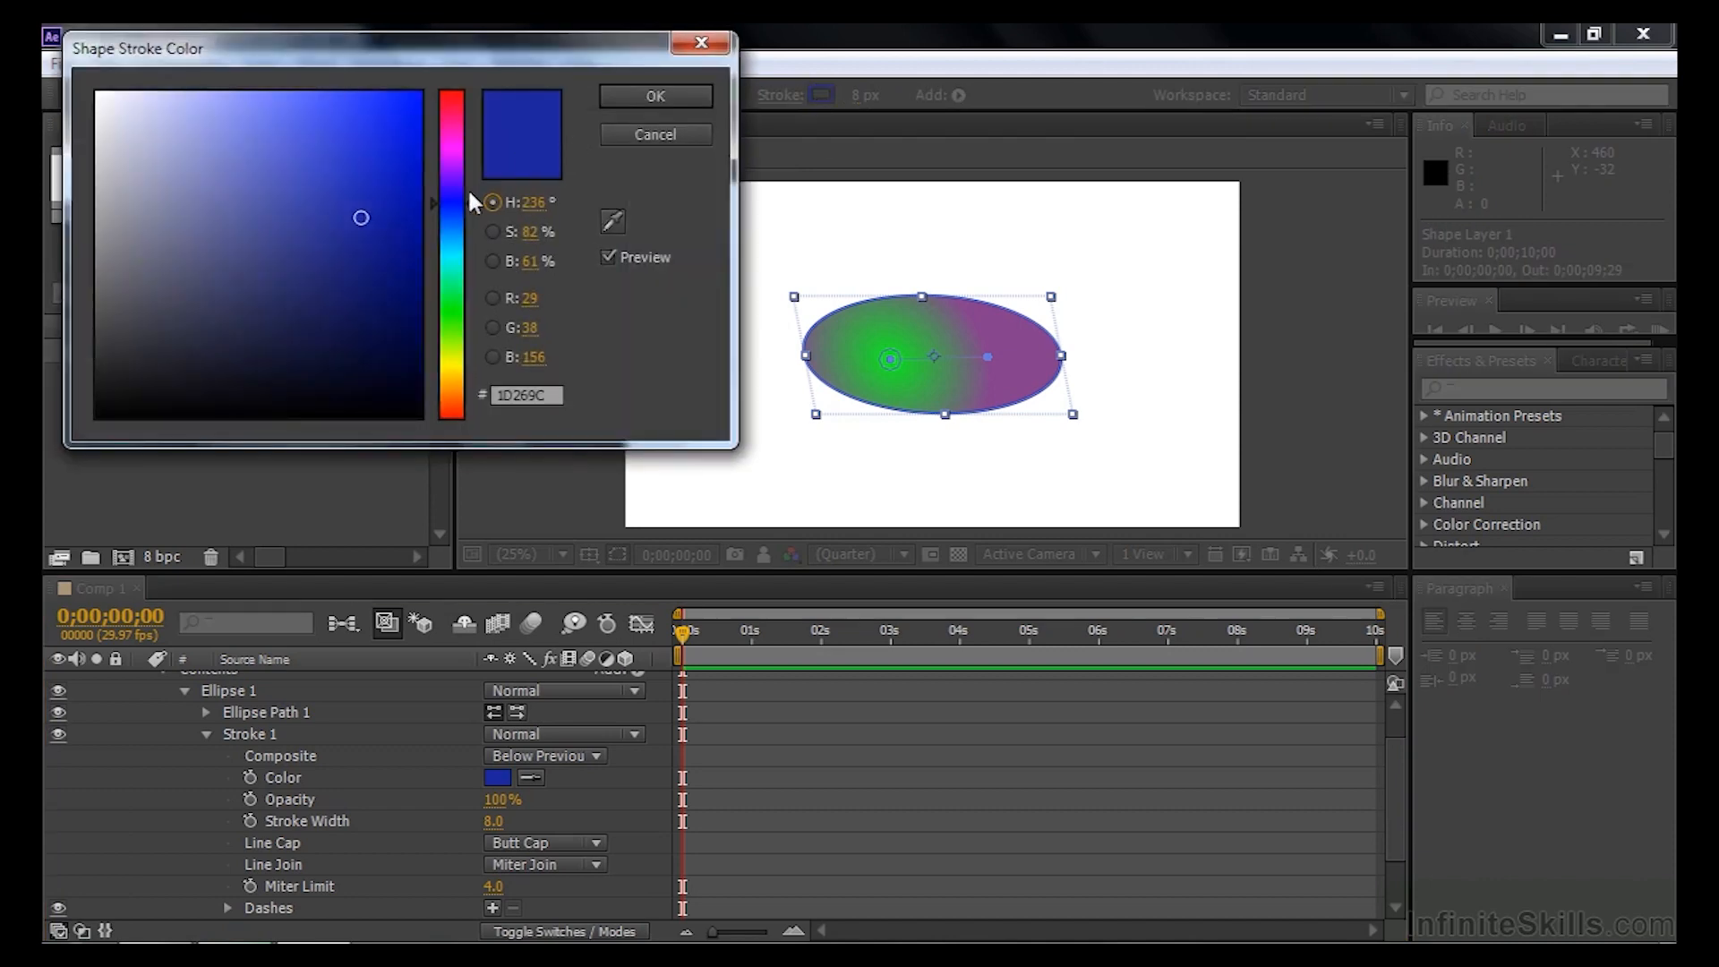
{"action": "left_click", "coordinate": [449, 387]}
{"action": "left_click", "coordinate": [667, 94]}
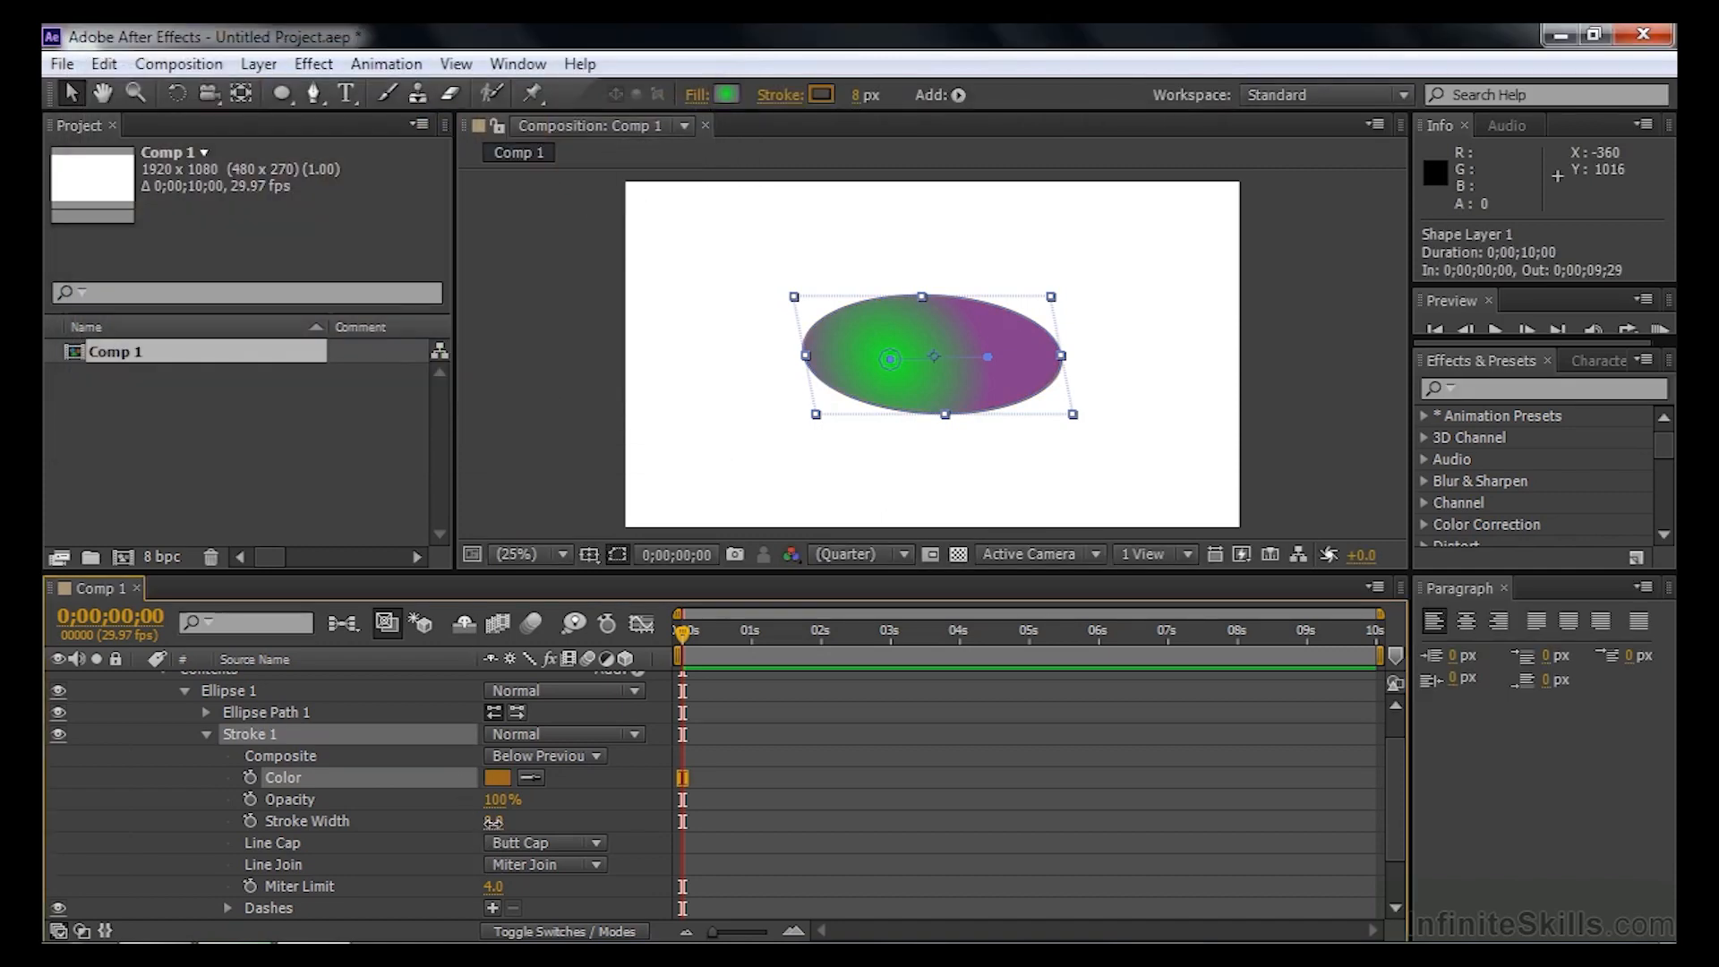
{"action": "left_click_drag", "start_coordinate": [491, 821], "coordinate": [546, 842]}
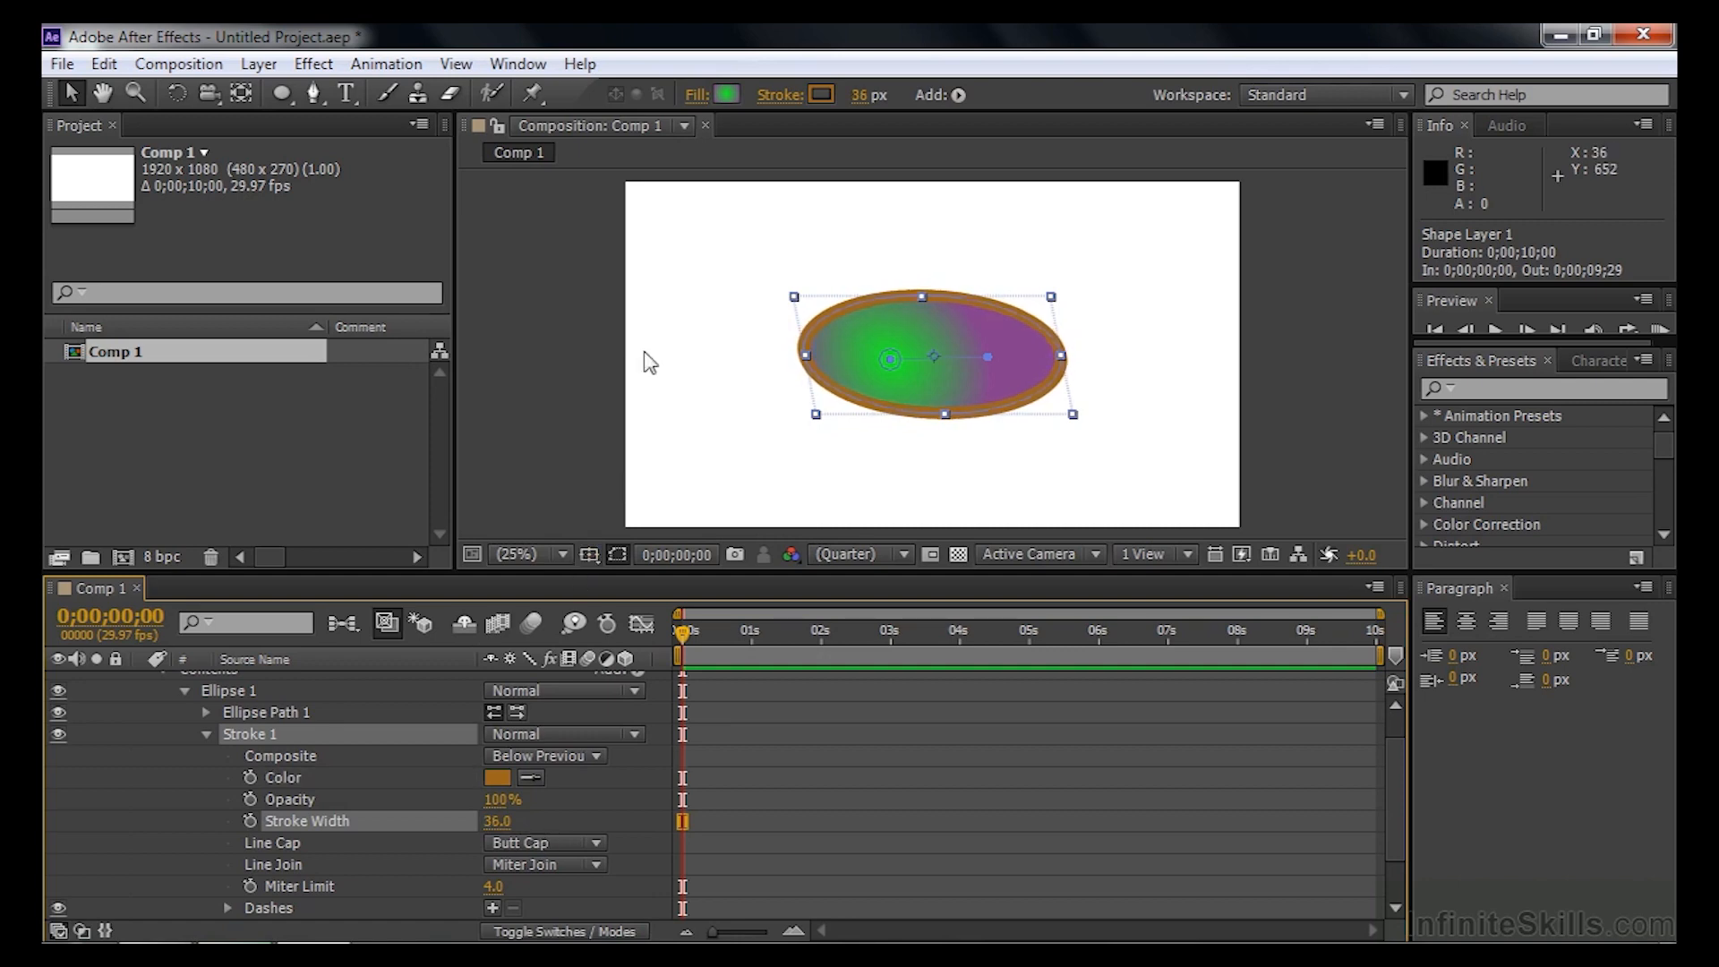
Change the ellipse's stroke from a solid color to a linear gradient.
{"action": "left_click", "coordinate": [778, 96]}
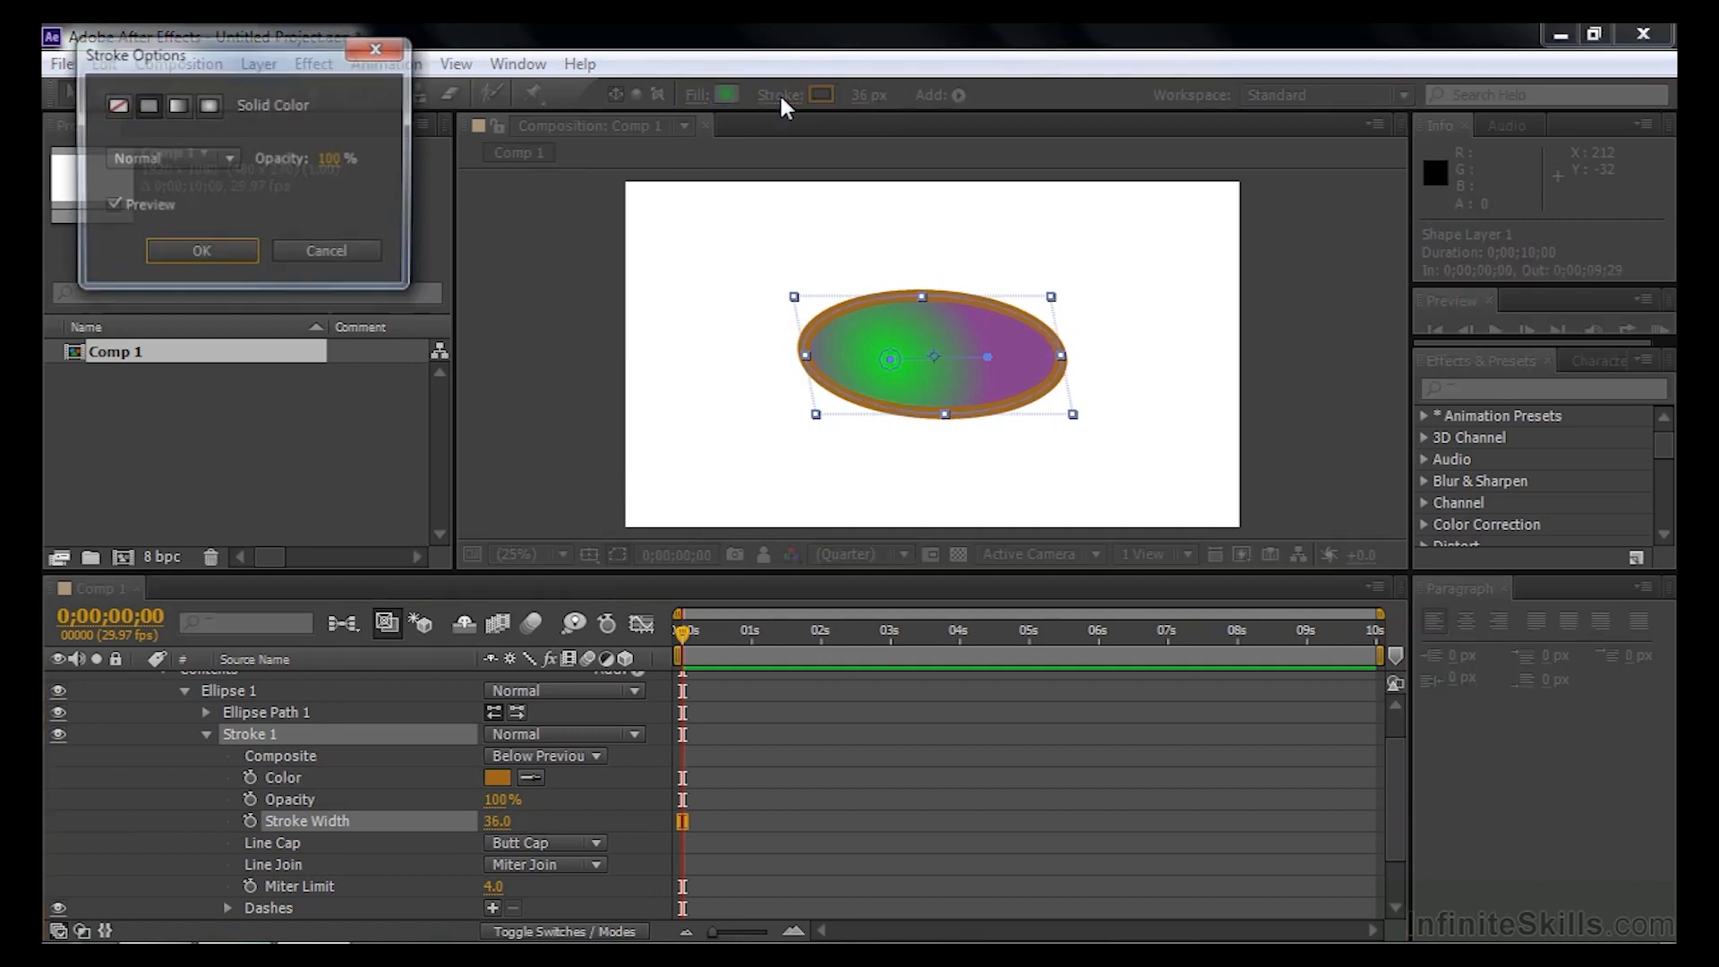
{"action": "left_click", "coordinate": [177, 104]}
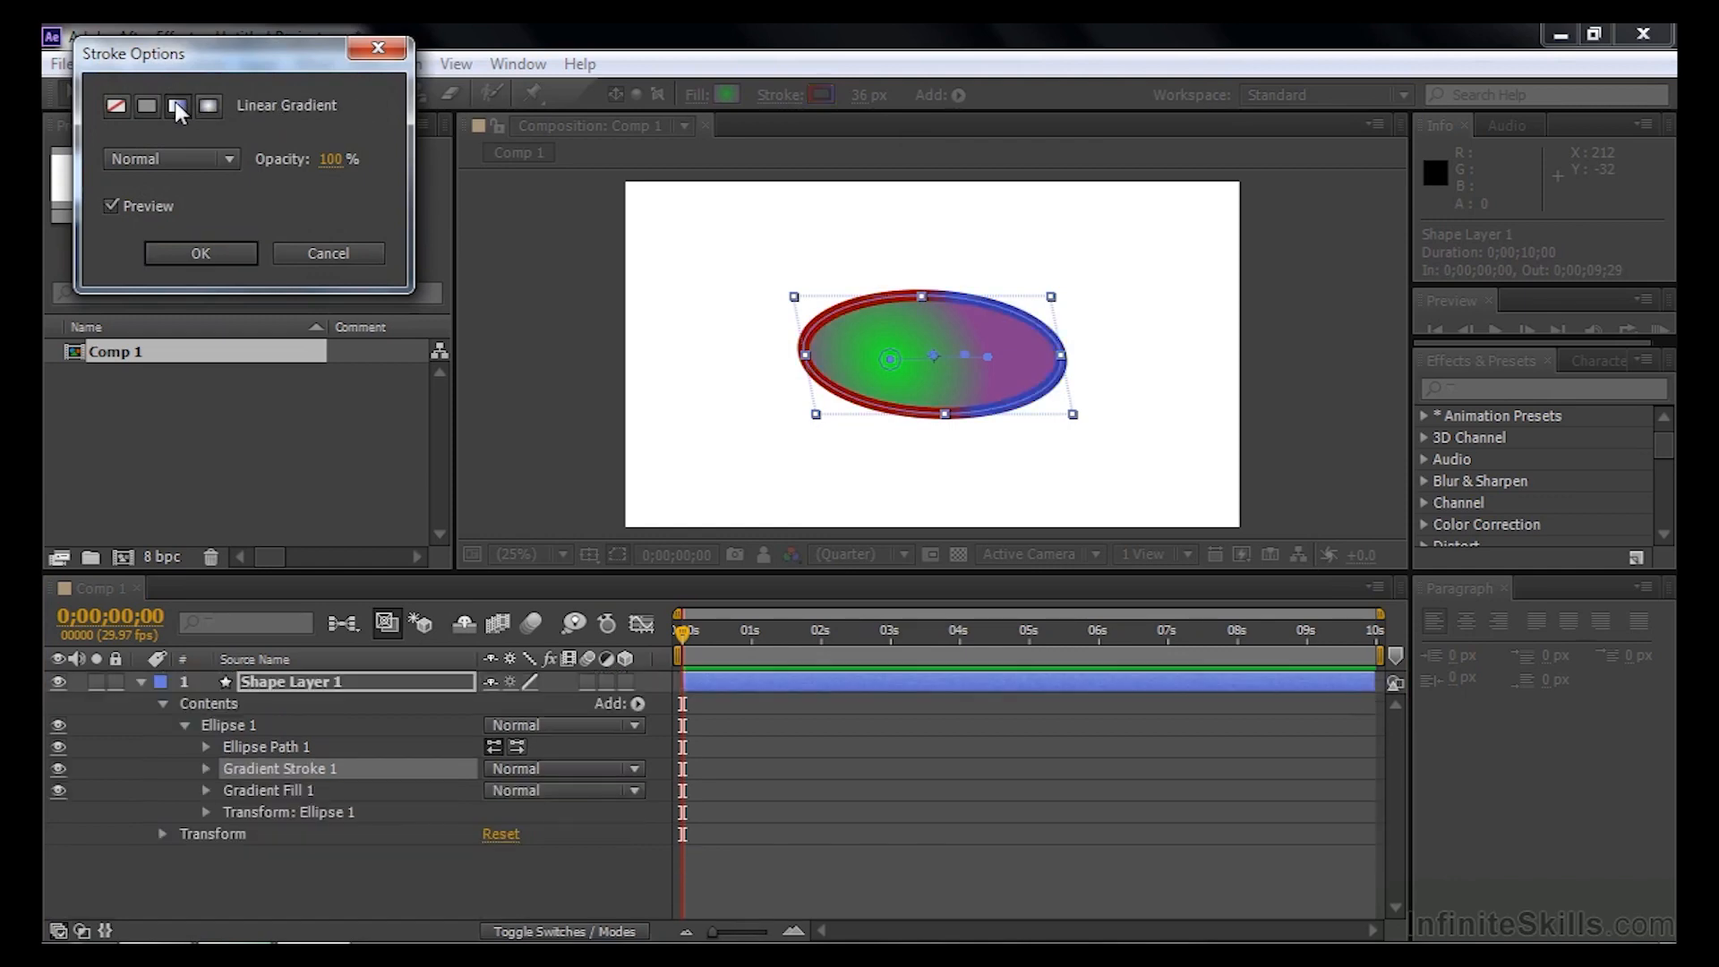
{"action": "left_click", "coordinate": [198, 253]}
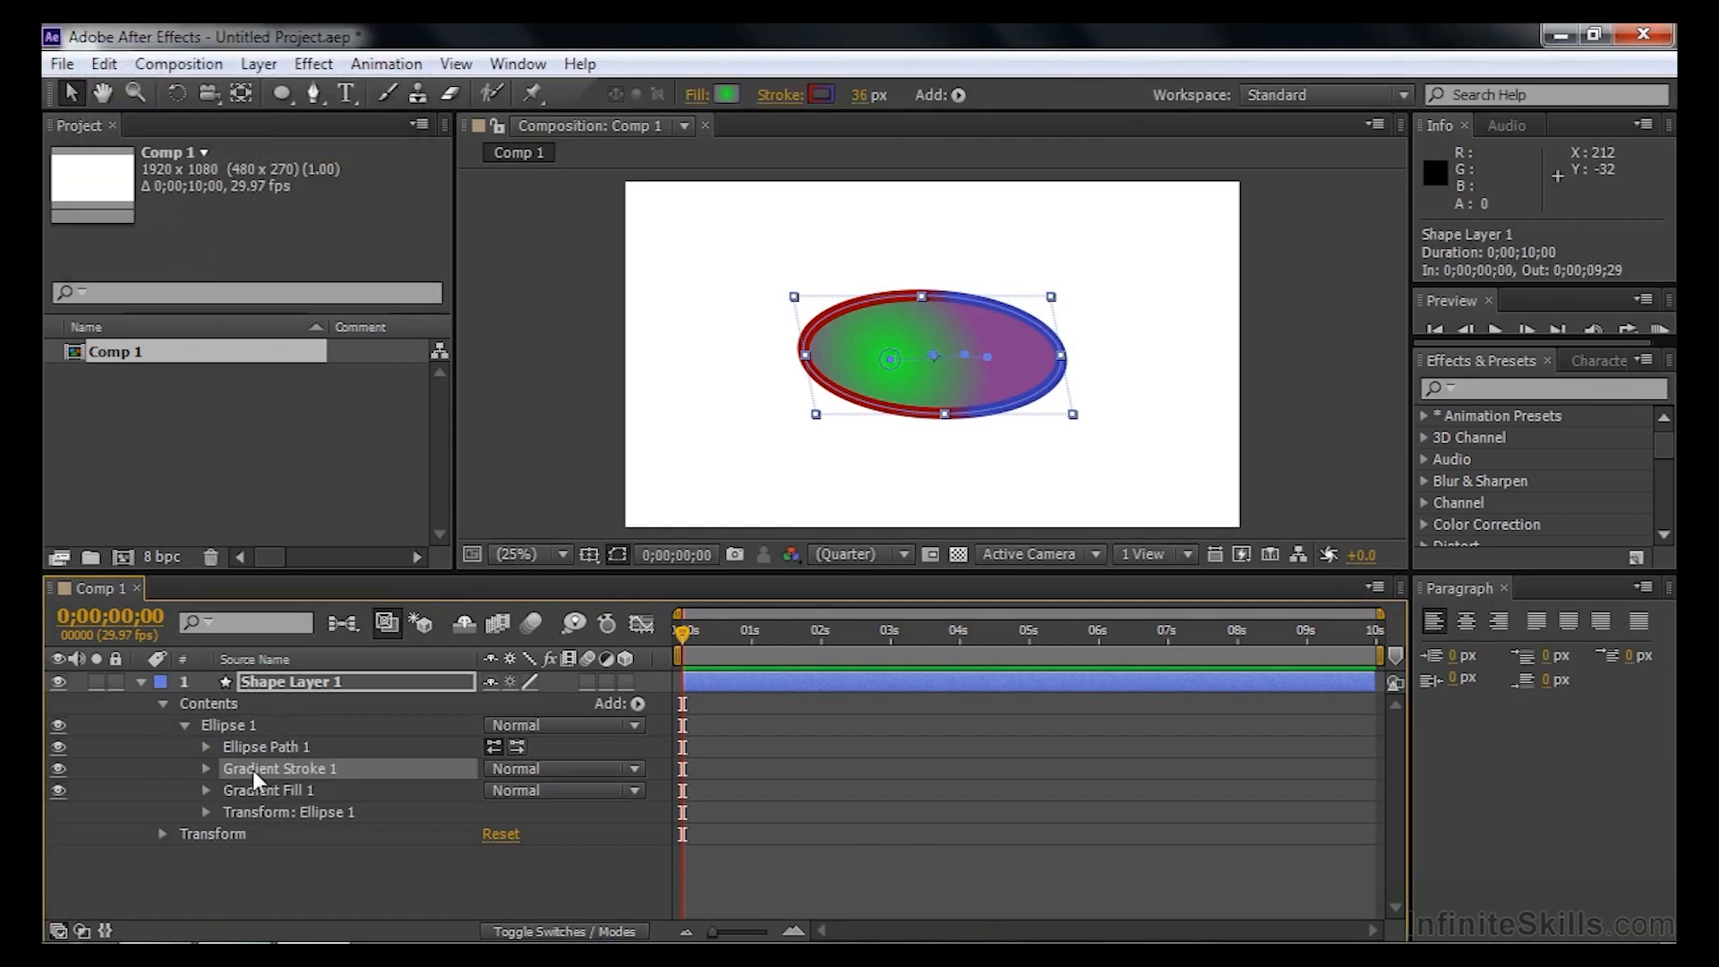
Reposition the stroke gradient's end point to about -194.4, 47.5 and its start point to about 200.7, 47.5 on the ellipse.
{"action": "left_click", "coordinate": [206, 769]}
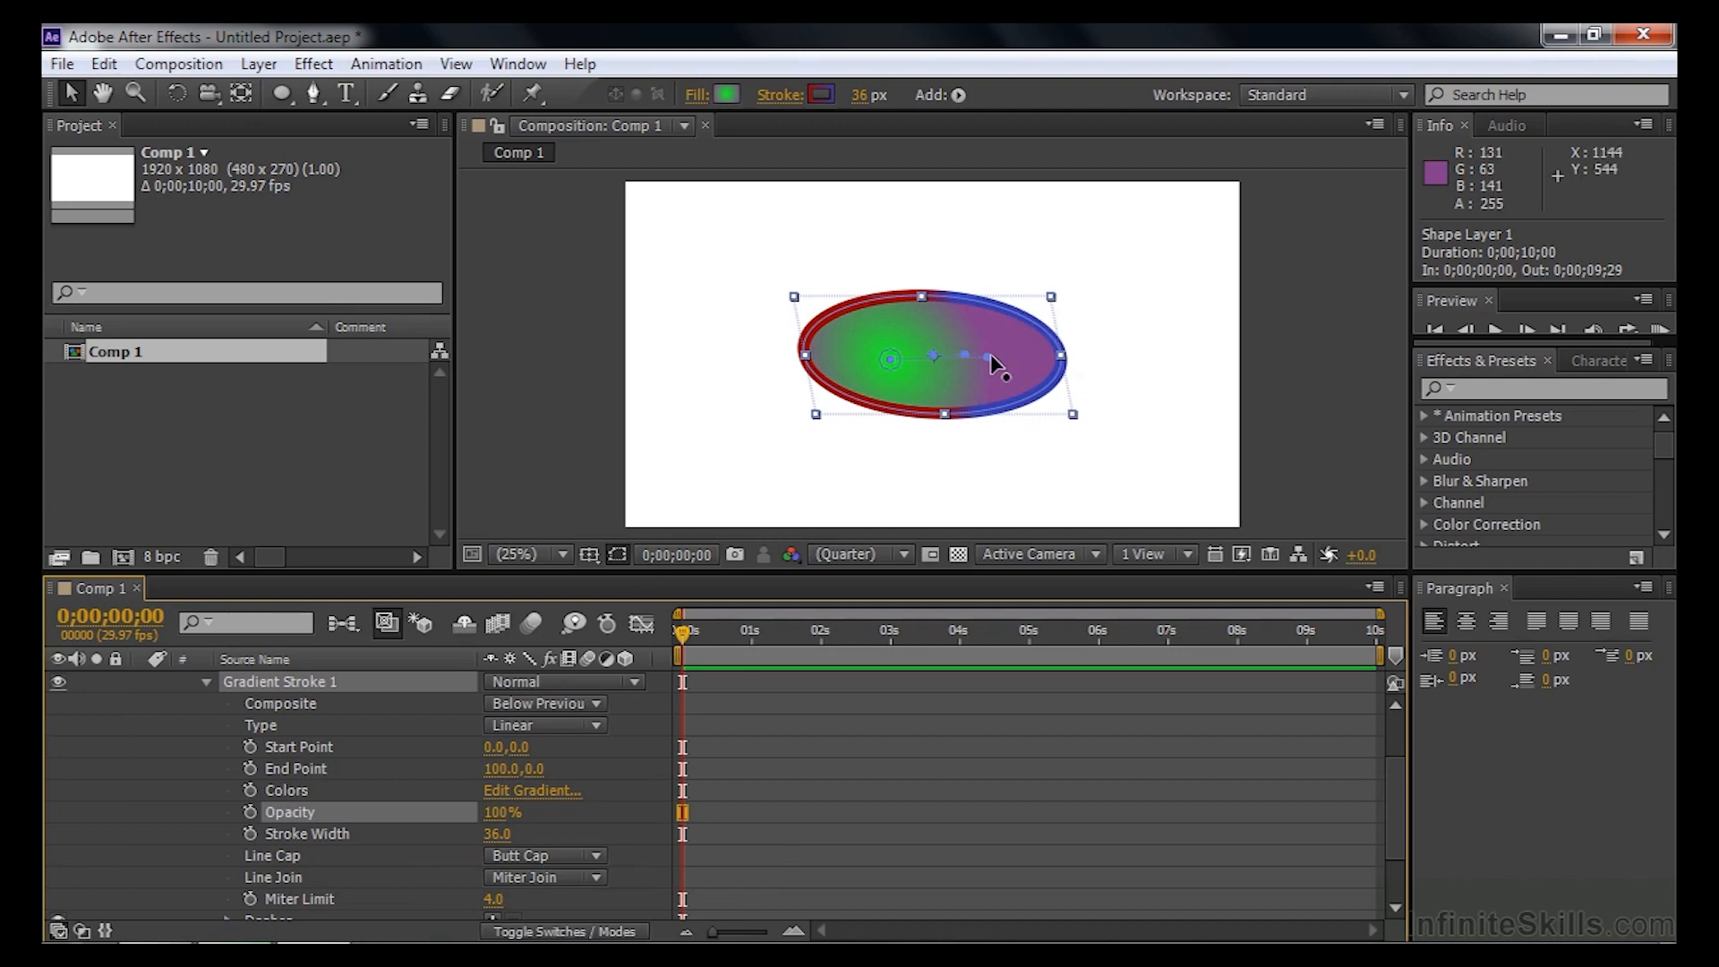
{"action": "mouse_move", "coordinate": [990, 352]}
{"action": "left_mouse_down"}
{"action": "mouse_move", "coordinate": [990, 385]}
{"action": "mouse_move", "coordinate": [941, 376]}
{"action": "mouse_move", "coordinate": [937, 336]}
{"action": "mouse_move", "coordinate": [890, 347]}
{"action": "mouse_move", "coordinate": [939, 384]}
{"action": "mouse_move", "coordinate": [962, 344]}
{"action": "mouse_move", "coordinate": [882, 351]}
{"action": "mouse_move", "coordinate": [876, 373]}
{"action": "mouse_move", "coordinate": [936, 363]}
{"action": "mouse_move", "coordinate": [952, 337]}
{"action": "mouse_move", "coordinate": [1017, 334]}
{"action": "mouse_move", "coordinate": [1053, 363]}
{"action": "left_mouse_up"}
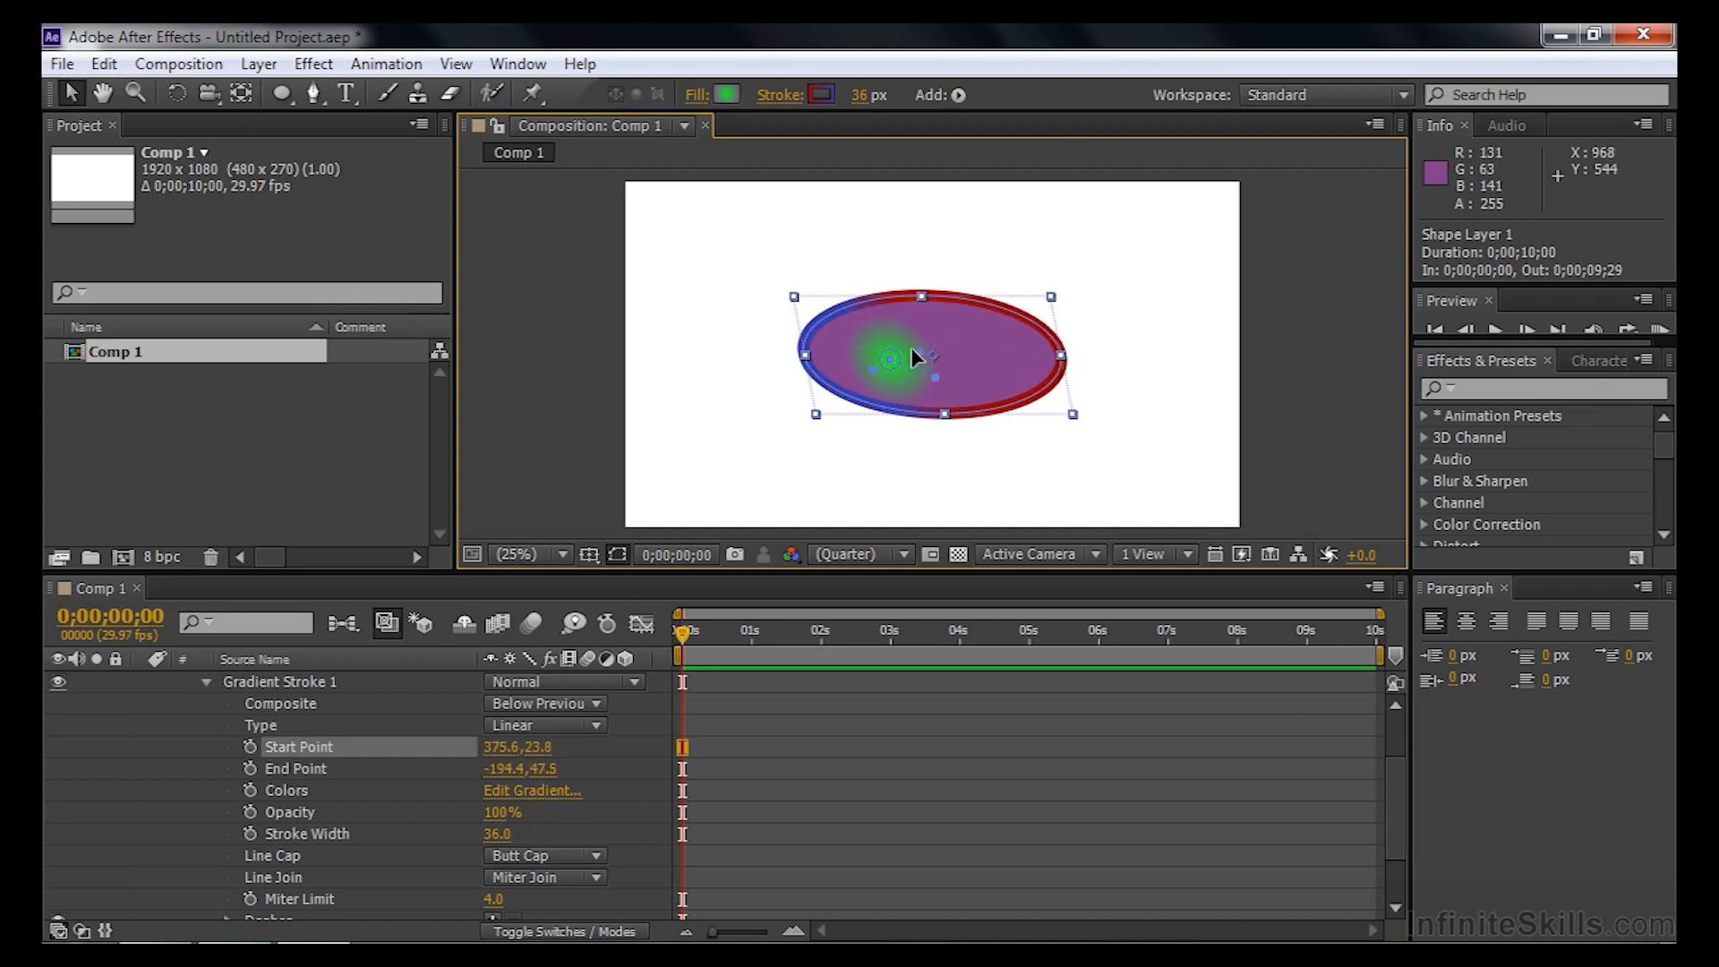
{"action": "mouse_move", "coordinate": [916, 357]}
{"action": "left_mouse_down"}
{"action": "mouse_move", "coordinate": [836, 358]}
{"action": "mouse_move", "coordinate": [844, 340]}
{"action": "left_mouse_up"}
{"action": "left_click_drag", "start_coordinate": [1005, 330], "coordinate": [1004, 377]}
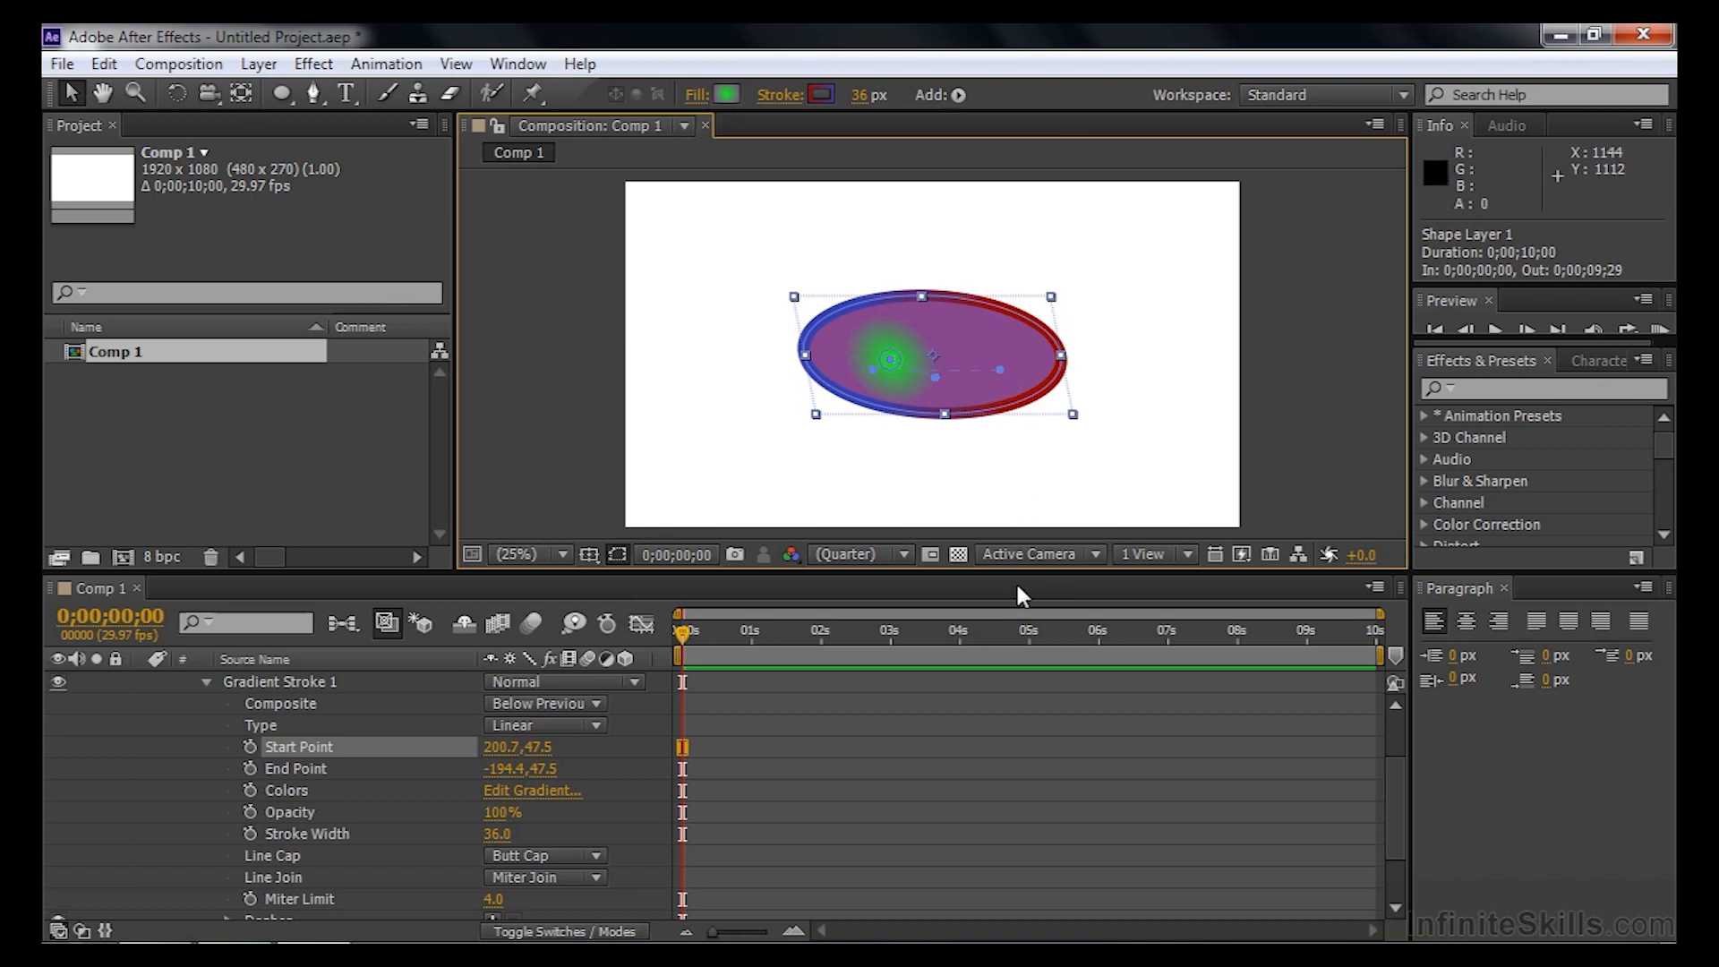
Collapse the ellipse's stroke and shape properties and hide Ellipse 1 within the shape layer.
{"action": "left_click_drag", "start_coordinate": [1394, 807], "coordinate": [1405, 772]}
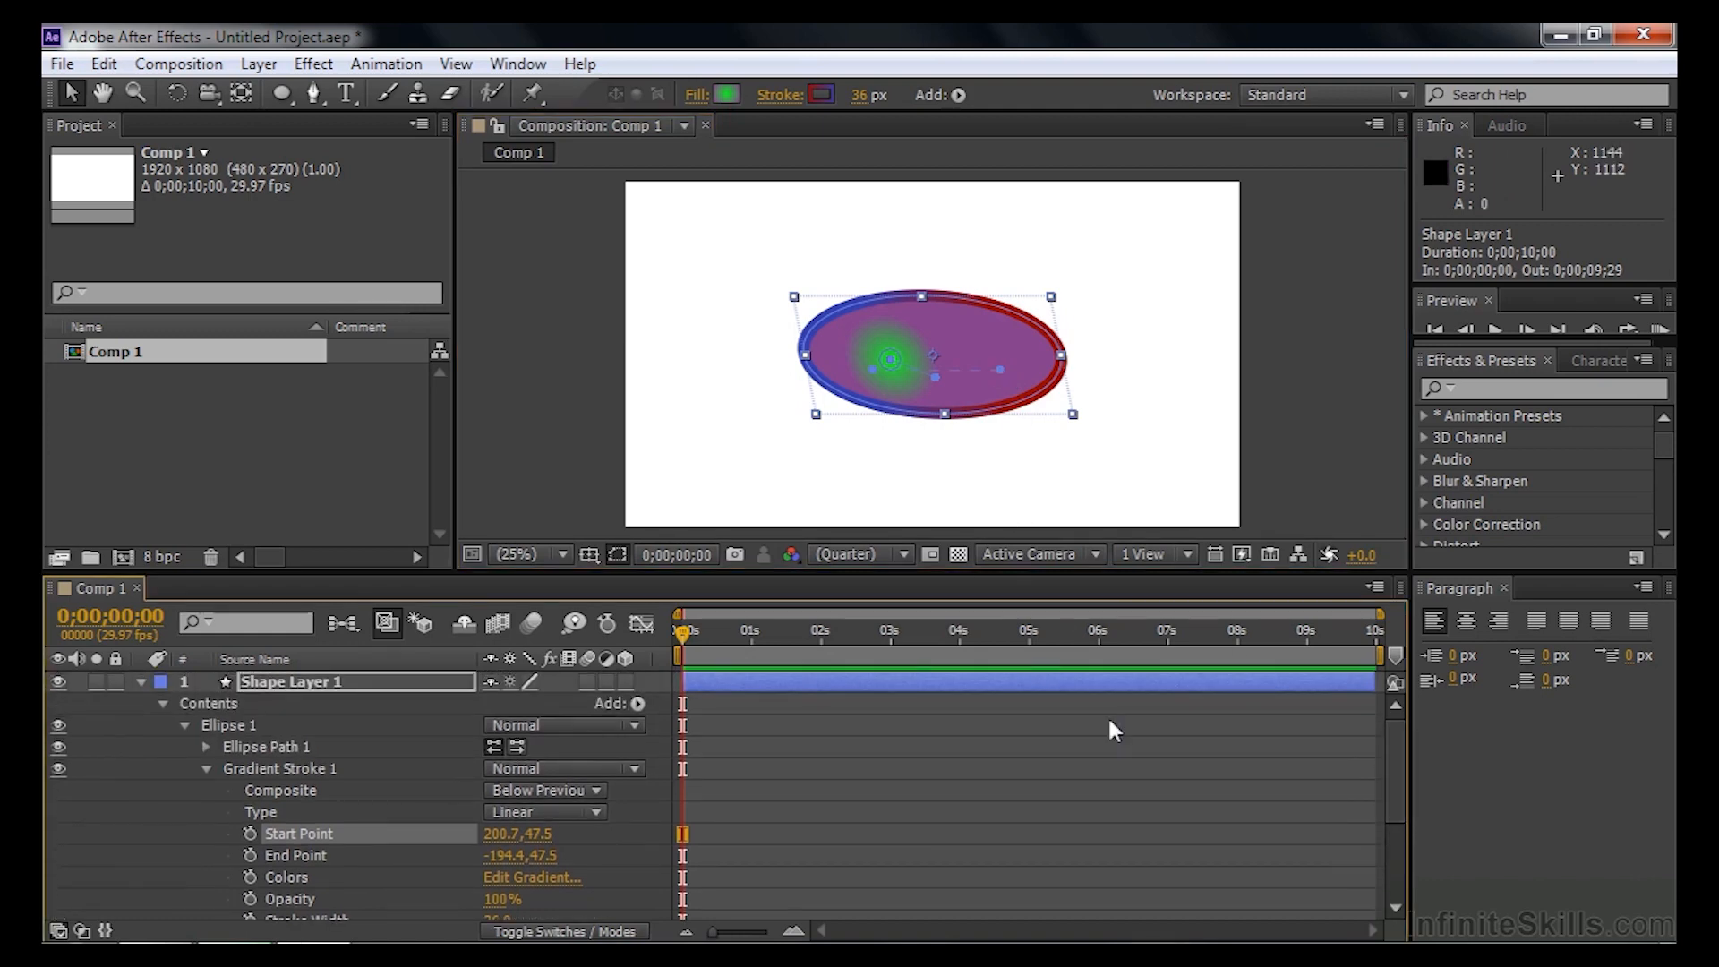
{"action": "left_click", "coordinate": [205, 770]}
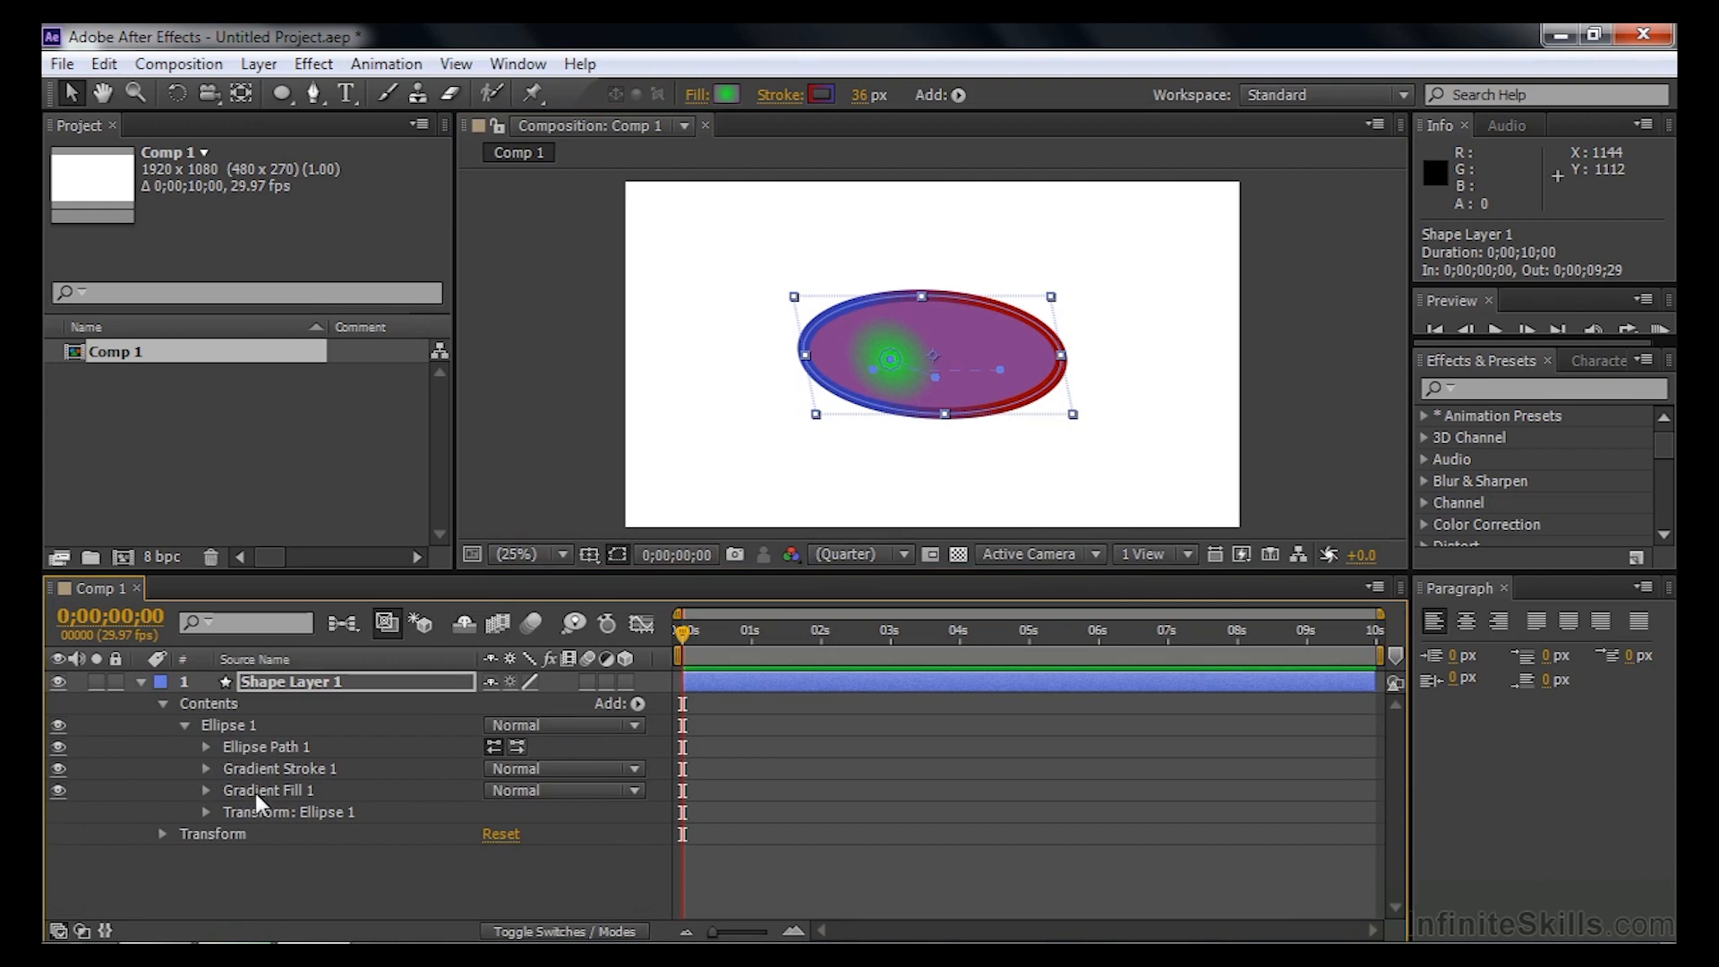
{"action": "left_click", "coordinate": [185, 727]}
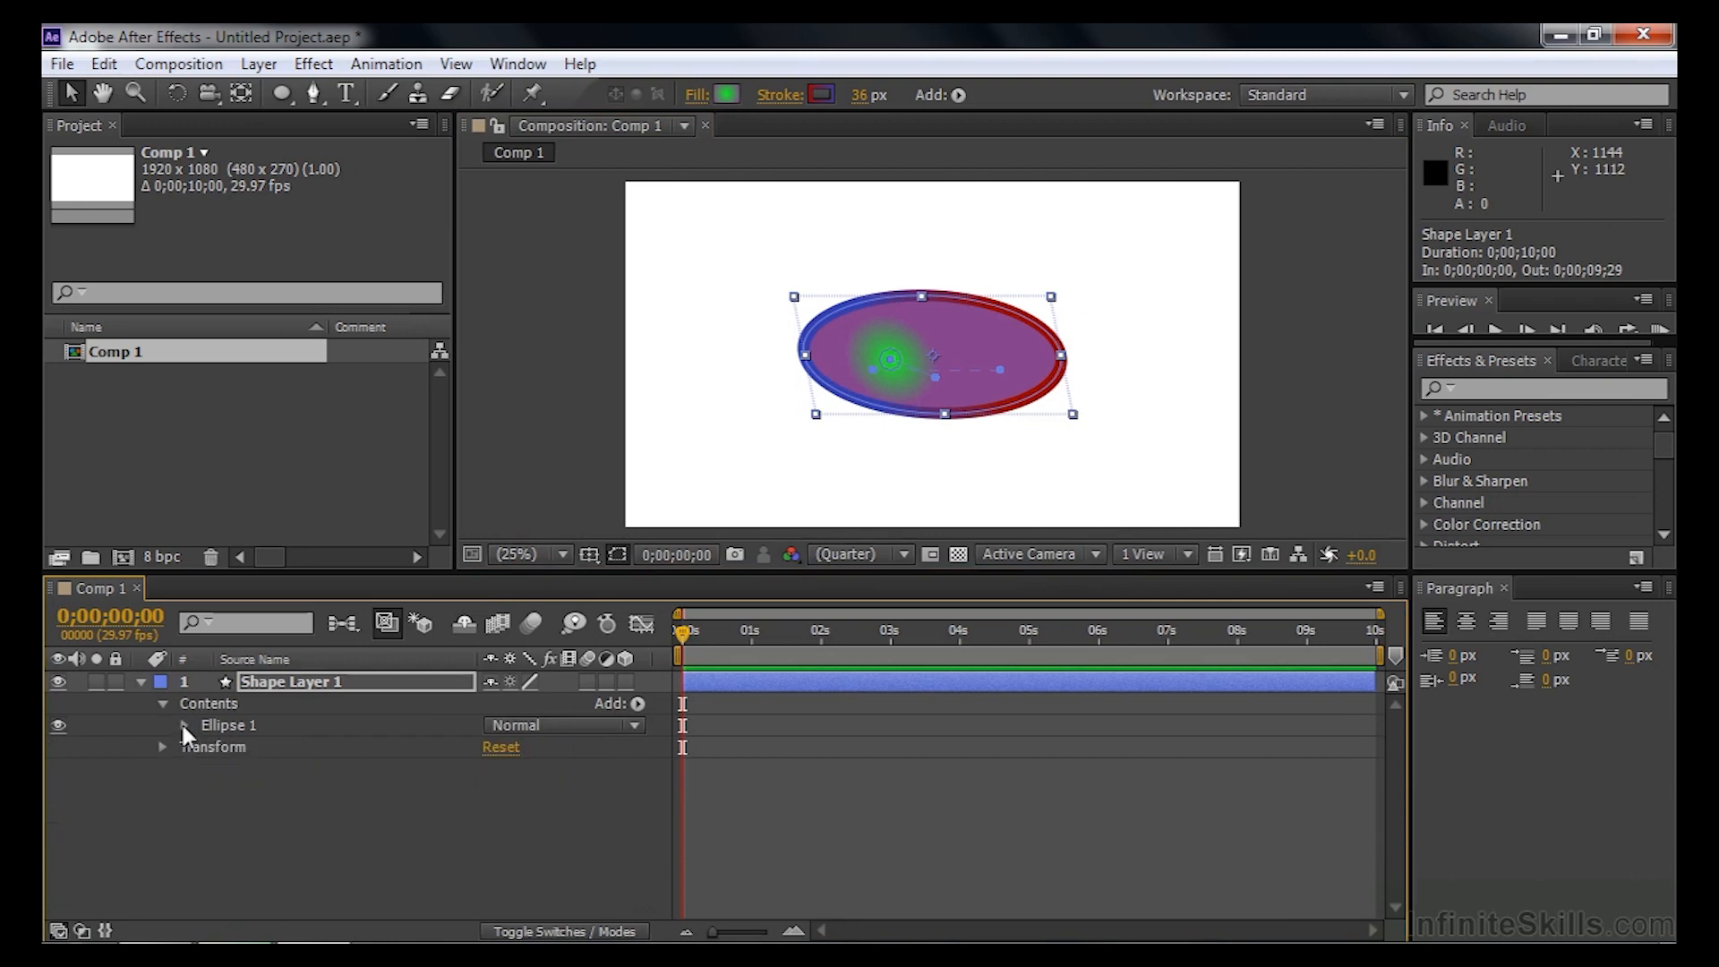
{"action": "left_click", "coordinate": [58, 725]}
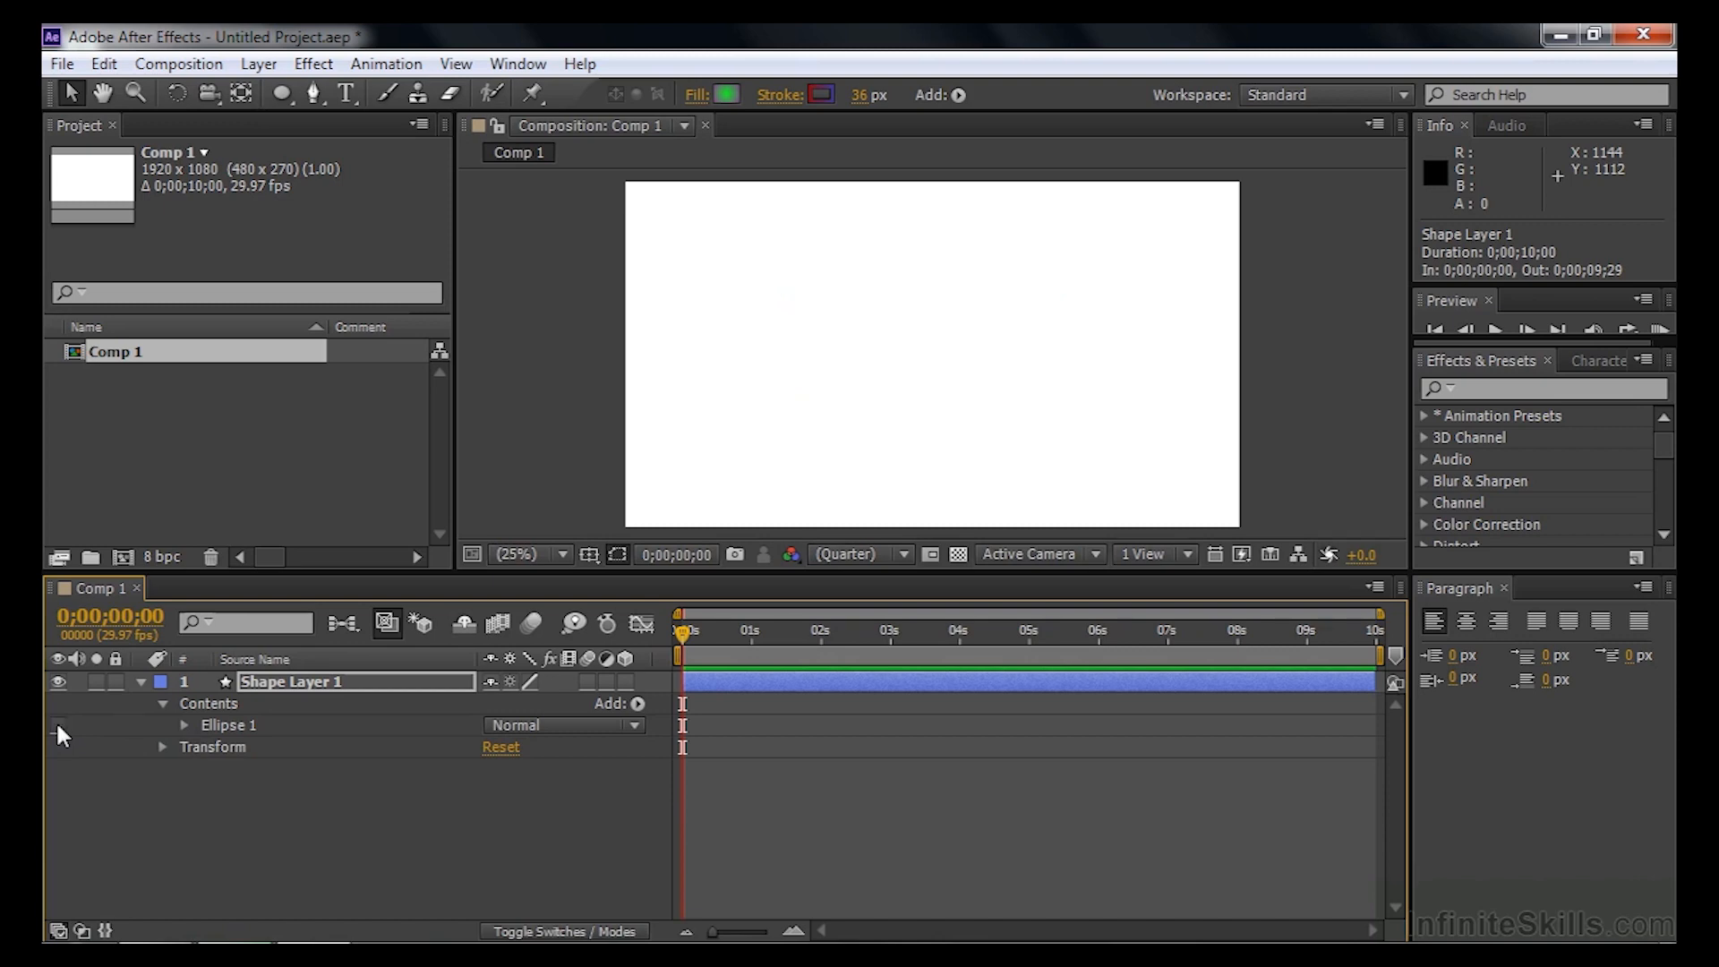
Try drawing a rectangle about 608 by 236 px with the Rectangle Tool while no layer is selected, and undo it.
{"action": "left_click", "coordinate": [271, 681]}
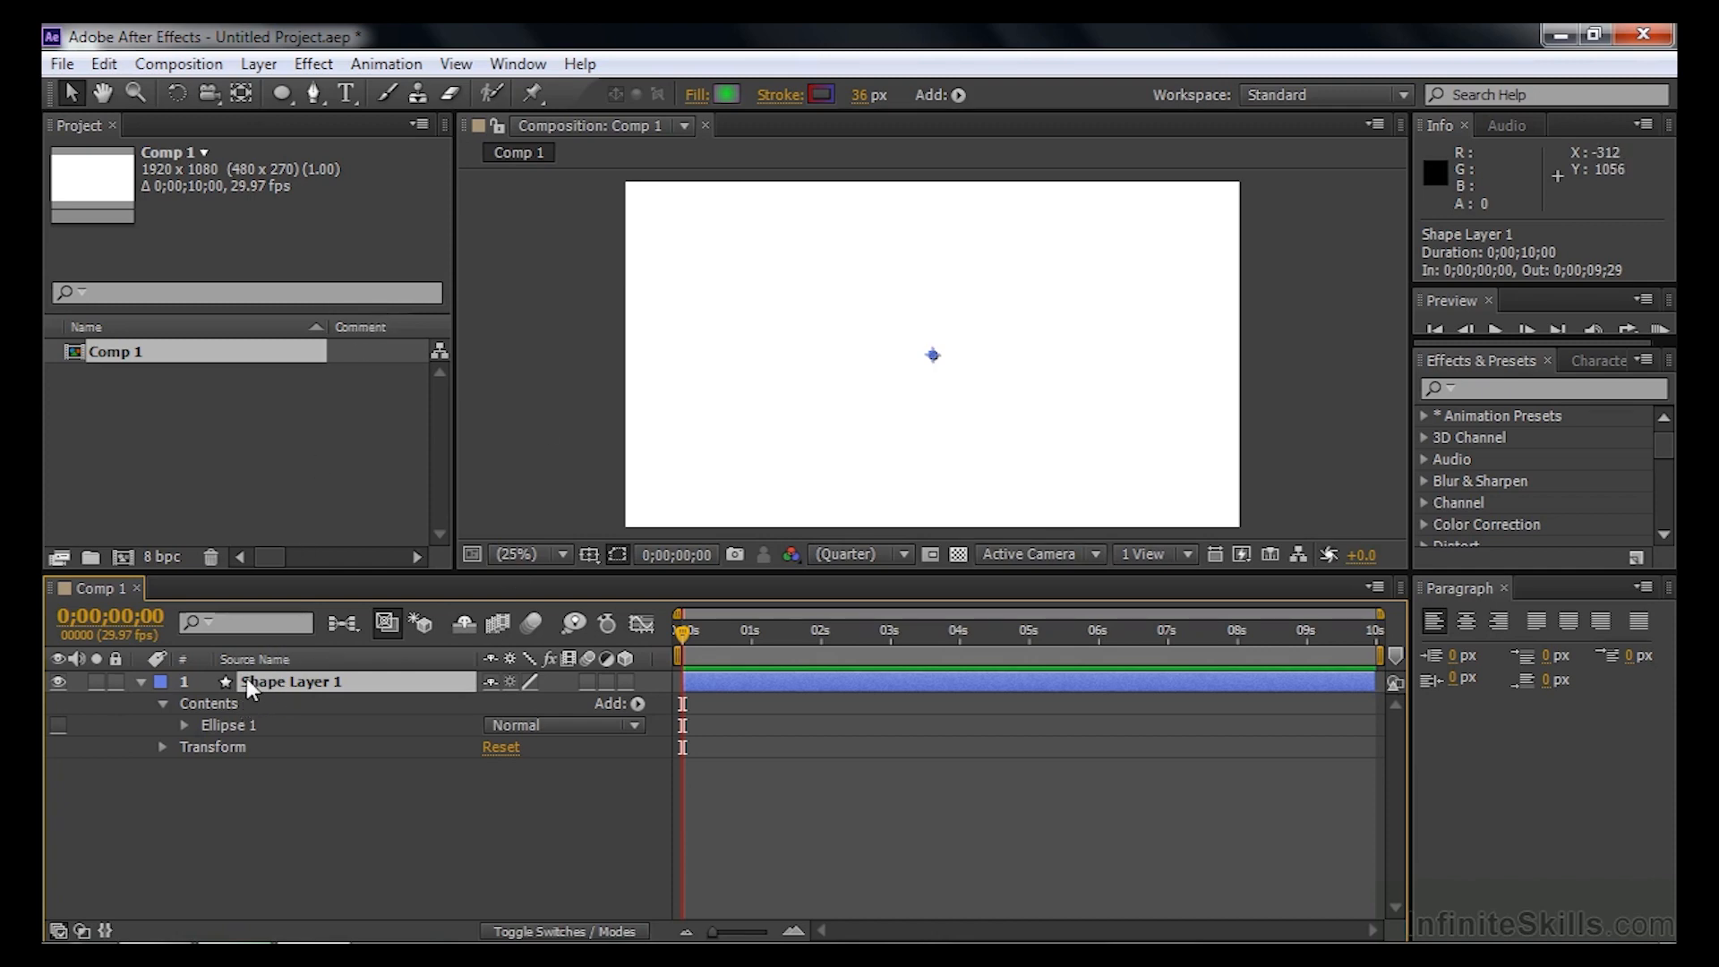
{"action": "left_click", "coordinate": [250, 776]}
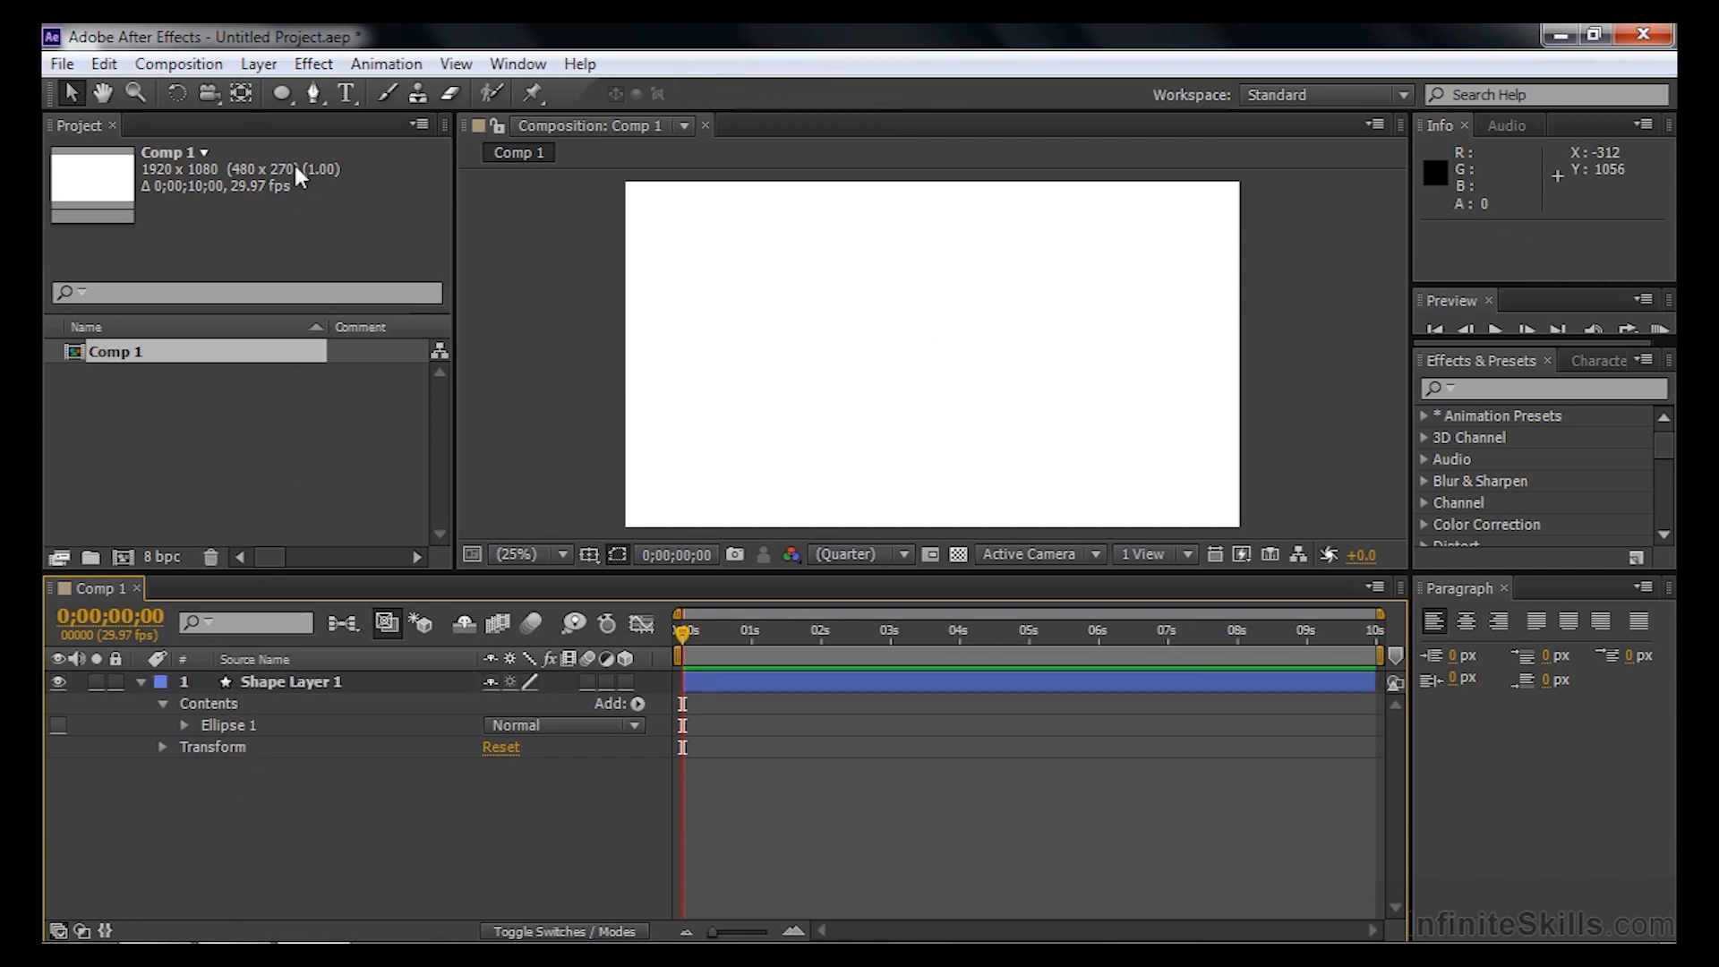
{"action": "left_click", "coordinate": [294, 95]}
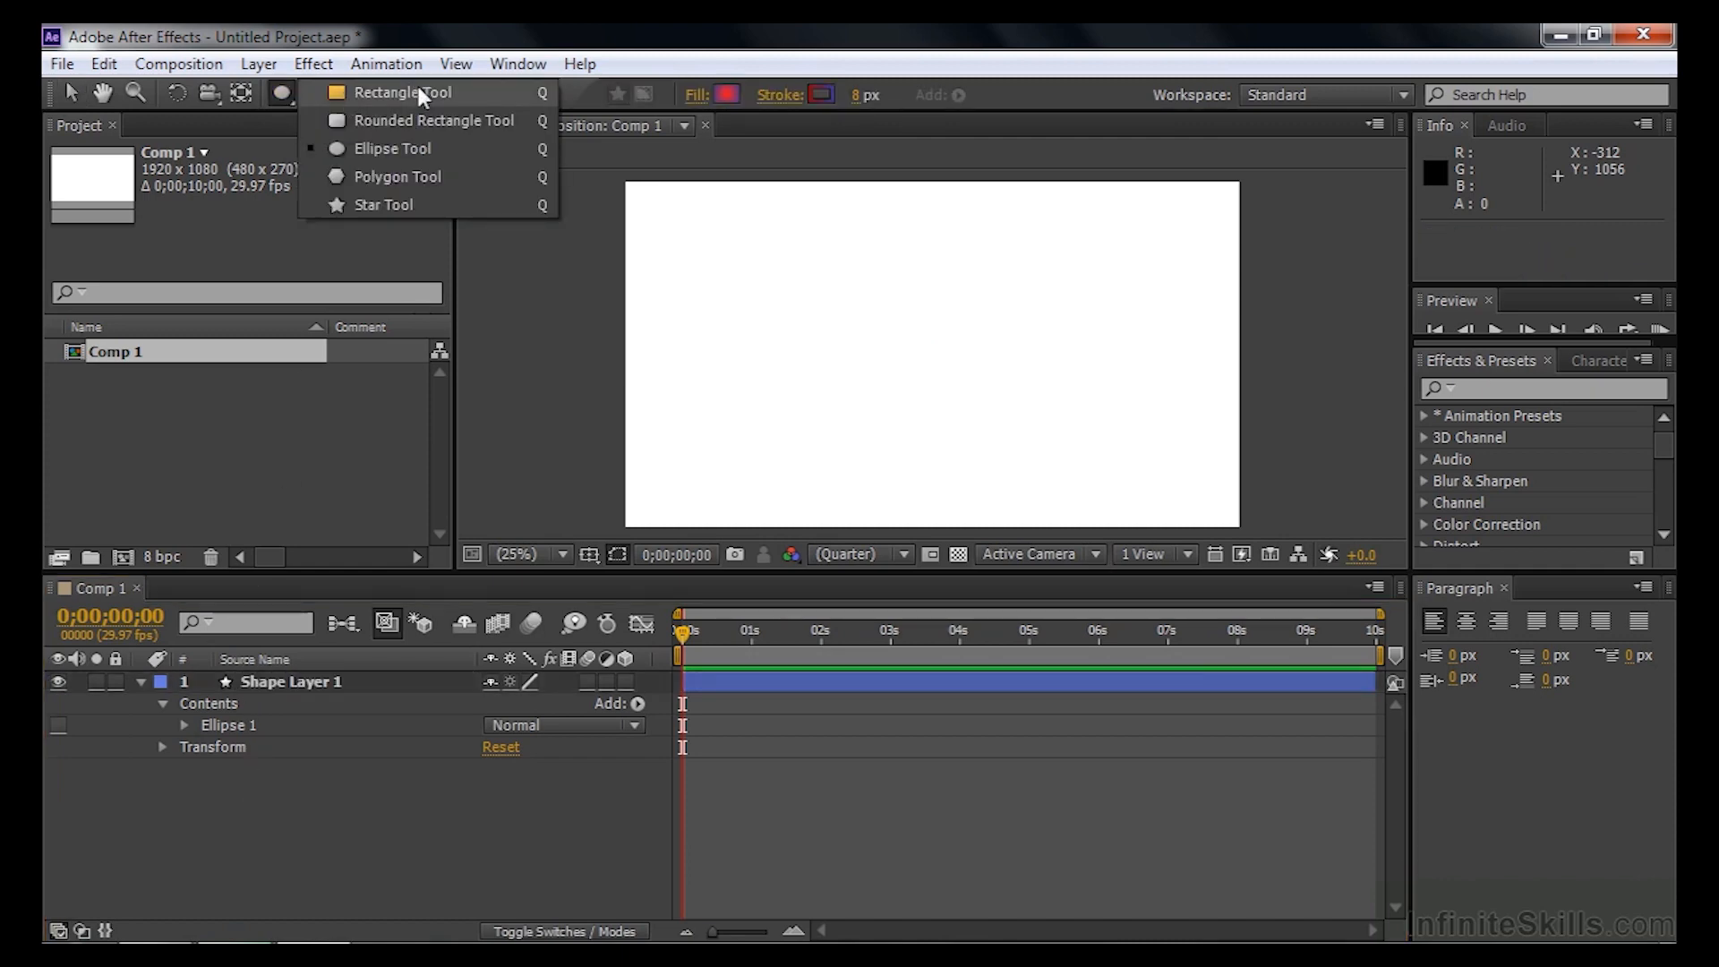
{"action": "left_click", "coordinate": [389, 95]}
{"action": "left_click_drag", "start_coordinate": [878, 303], "coordinate": [1075, 379]}
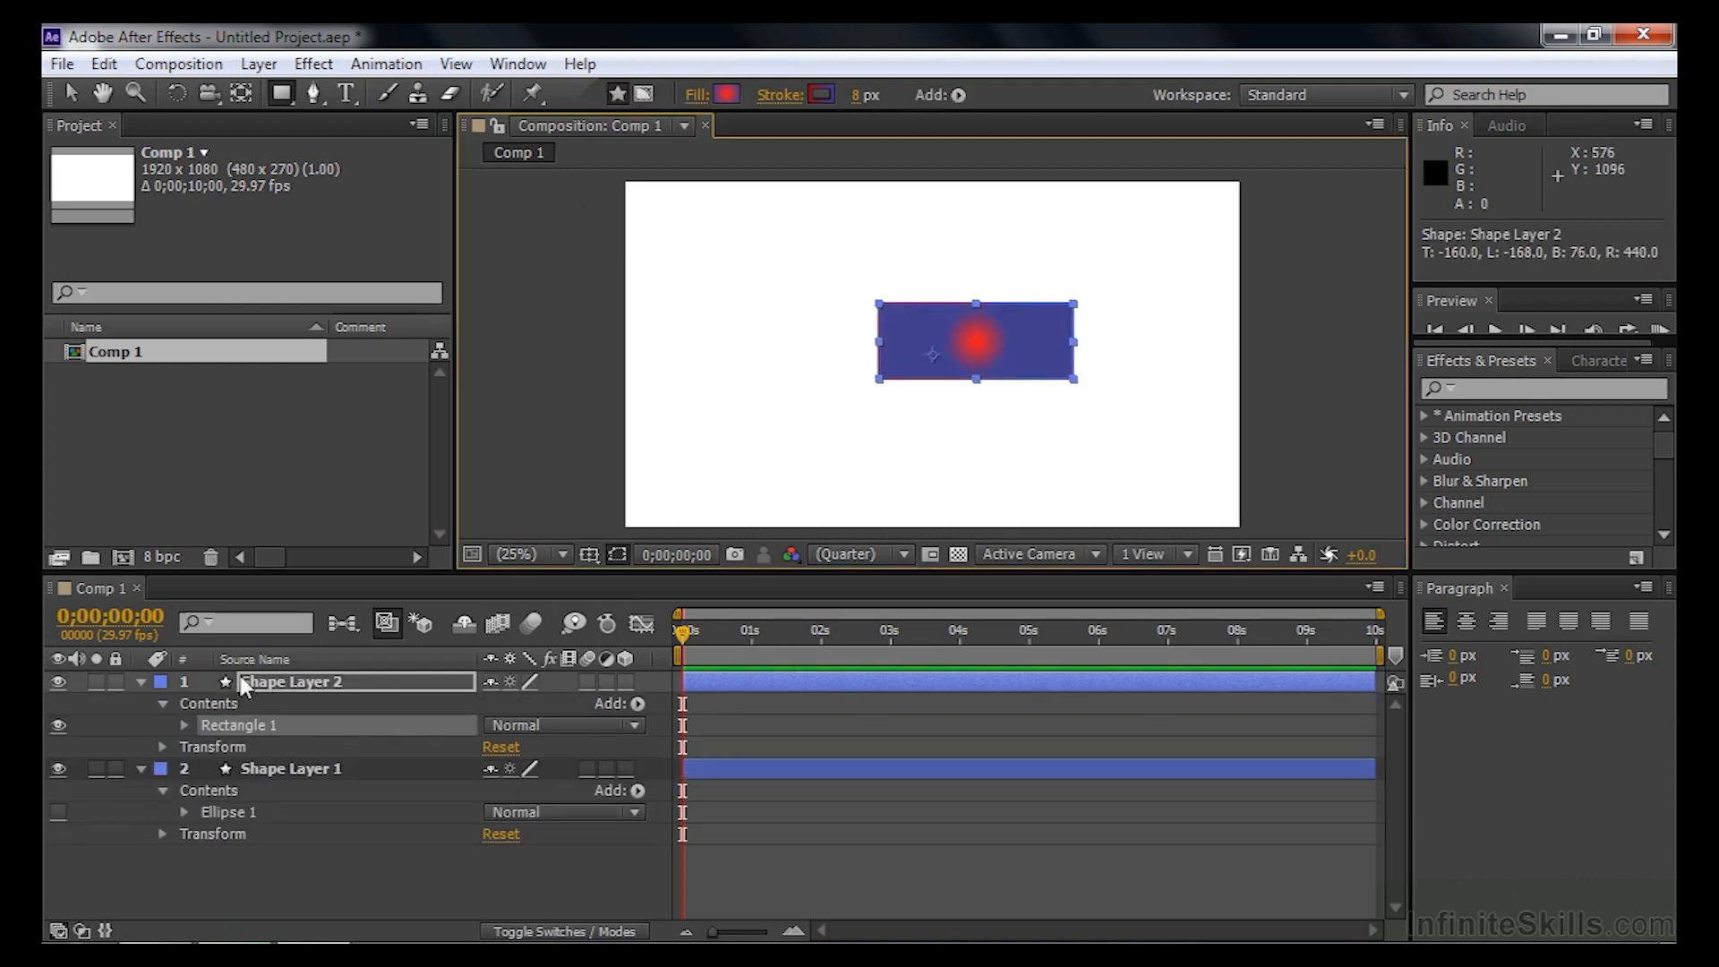
{"action": "key", "text": "ctrl+z"}
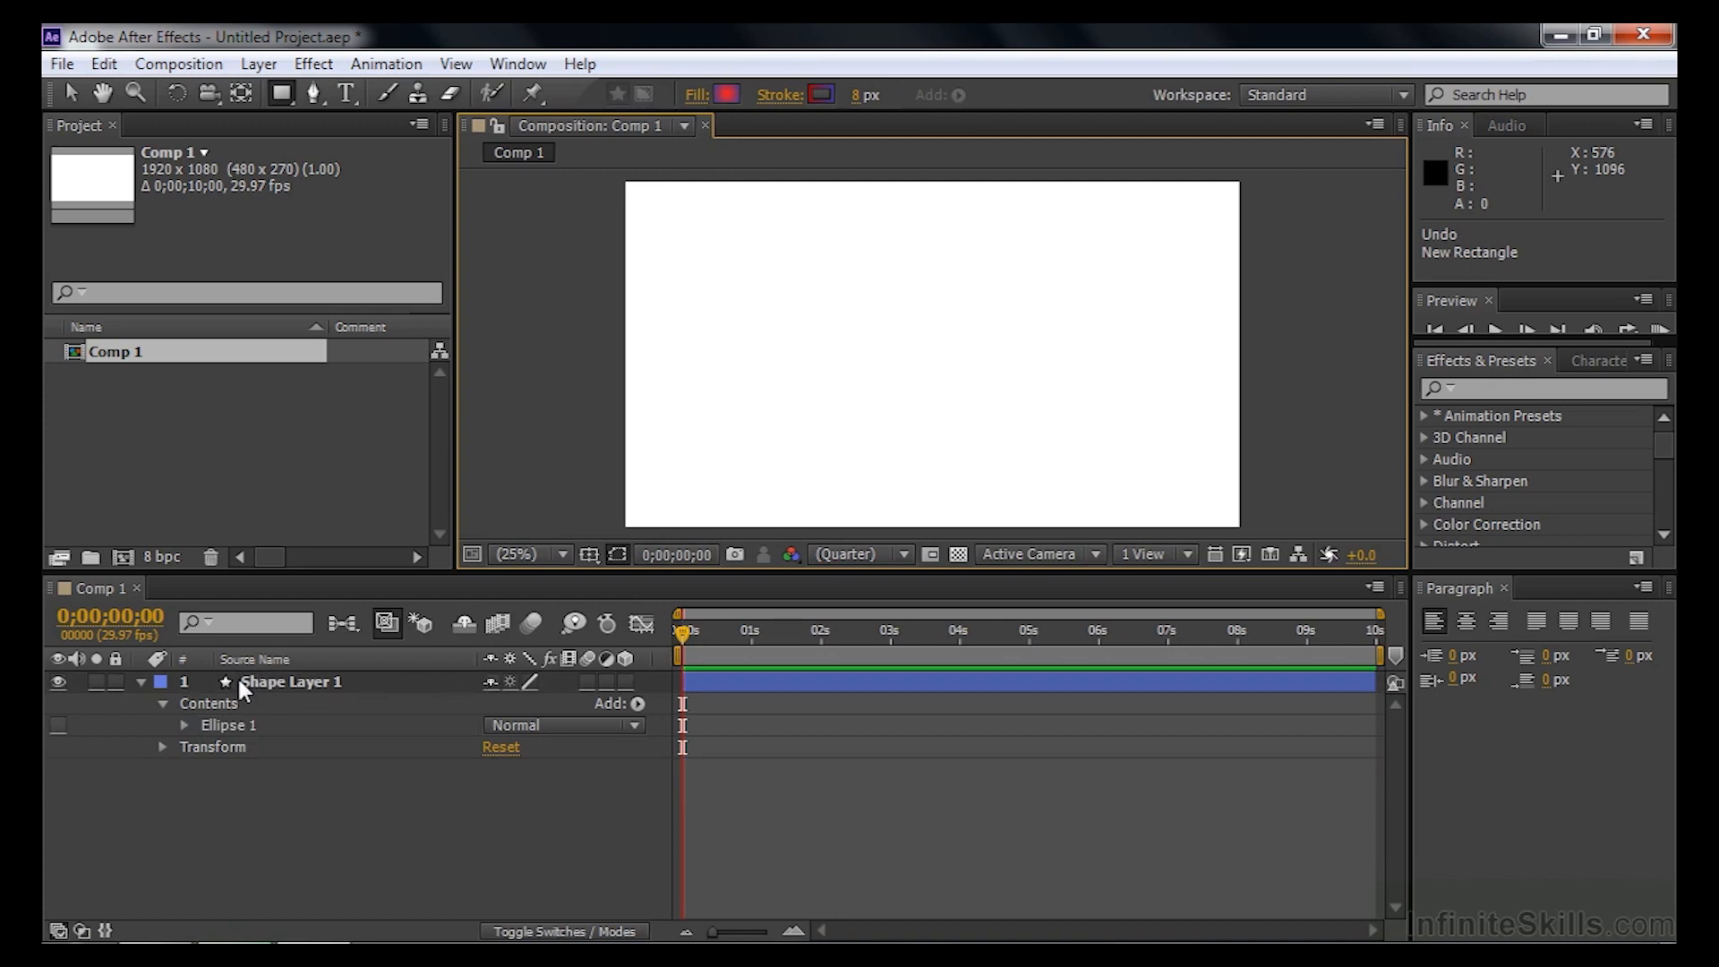
Draw a rectangle about 956 by 432 px inside Shape Layer 1 and set its corner roundness to 162.
{"action": "left_click", "coordinate": [244, 680]}
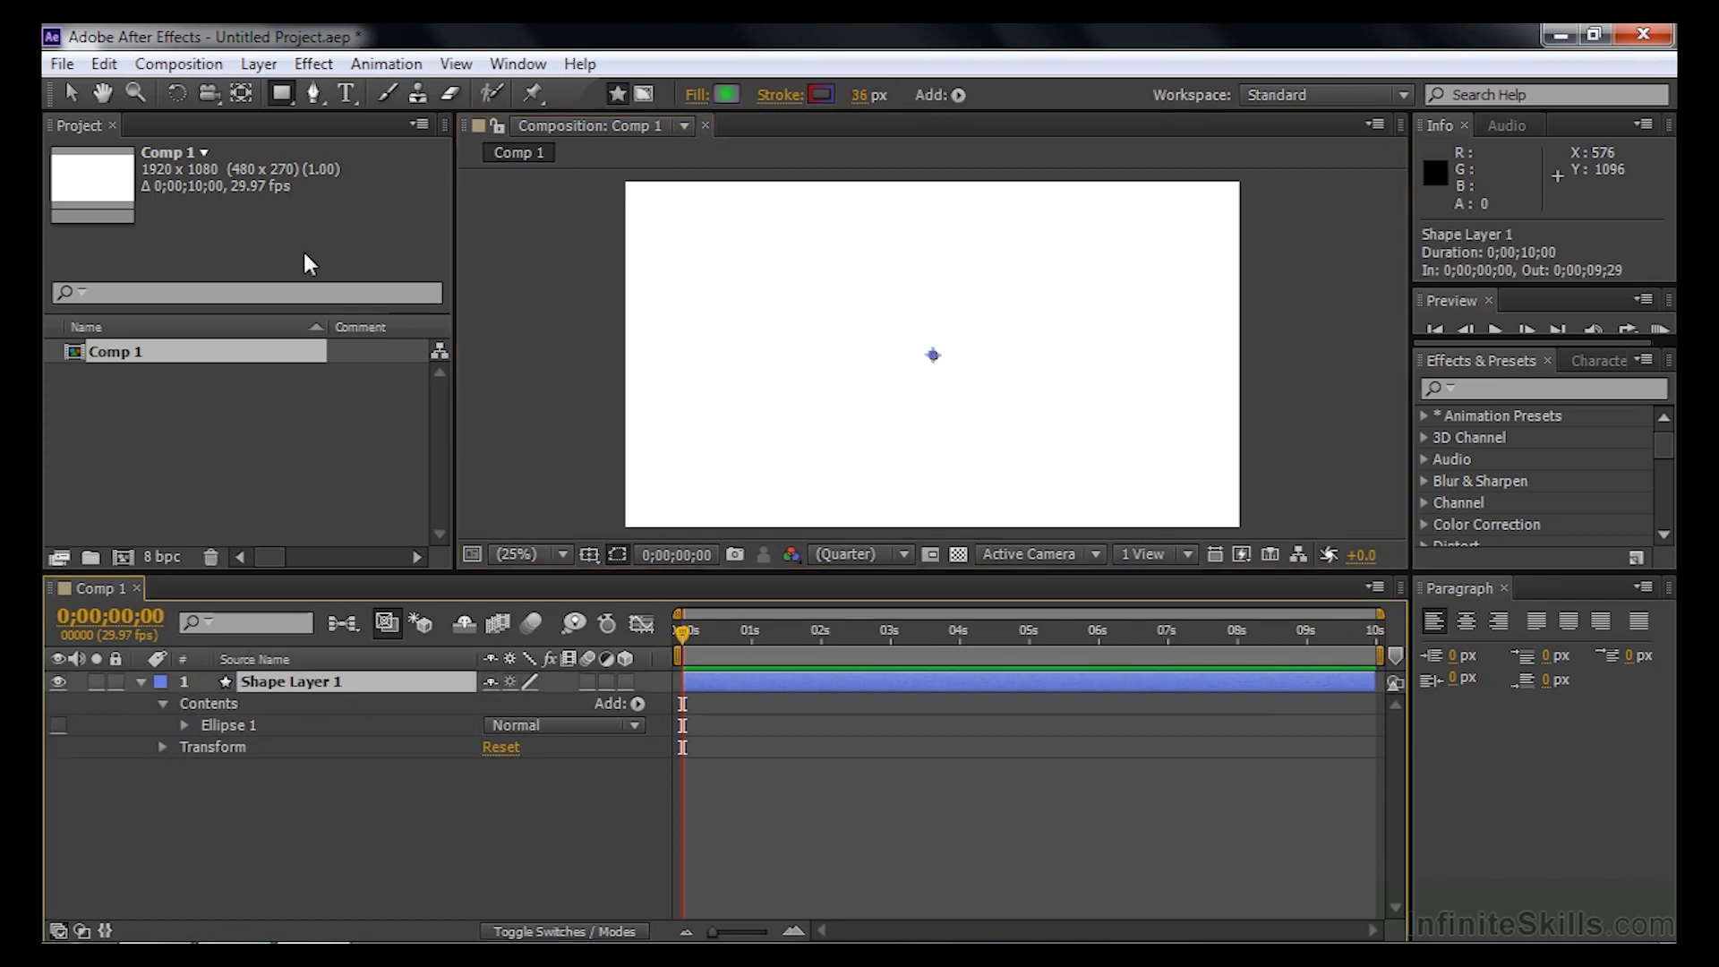
{"action": "mouse_move", "coordinate": [766, 271]}
{"action": "left_mouse_down"}
{"action": "mouse_move", "coordinate": [1044, 376]}
{"action": "mouse_move", "coordinate": [1078, 416]}
{"action": "left_mouse_up"}
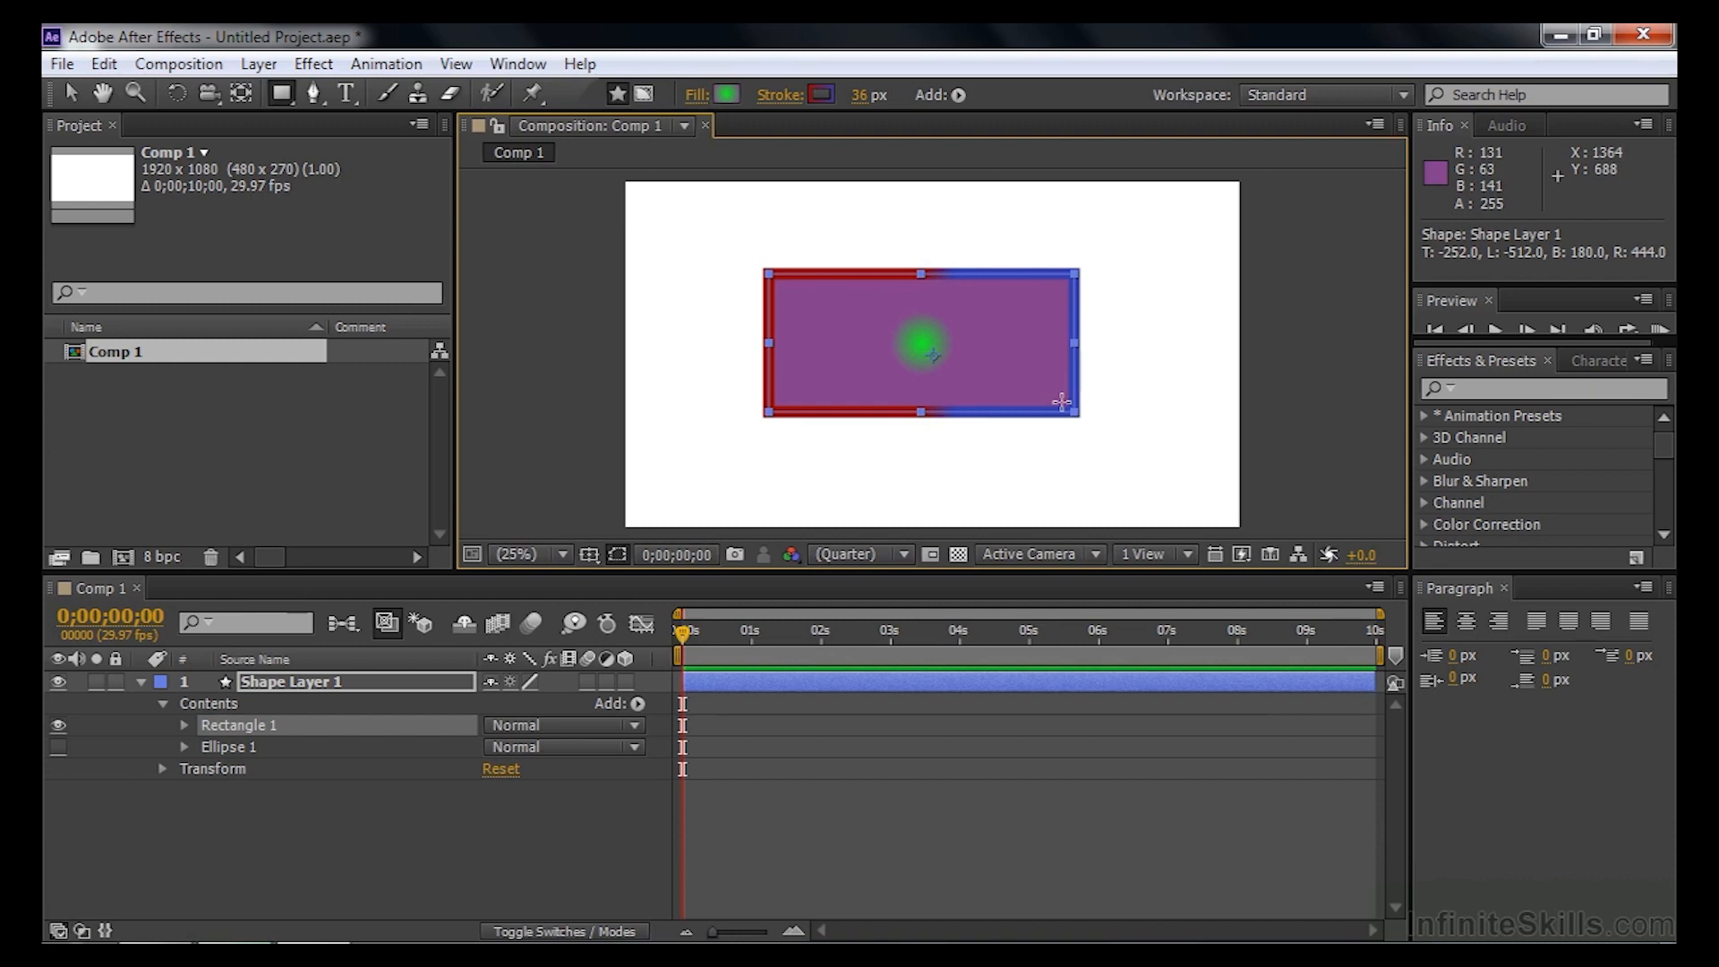
{"action": "left_click", "coordinate": [185, 726]}
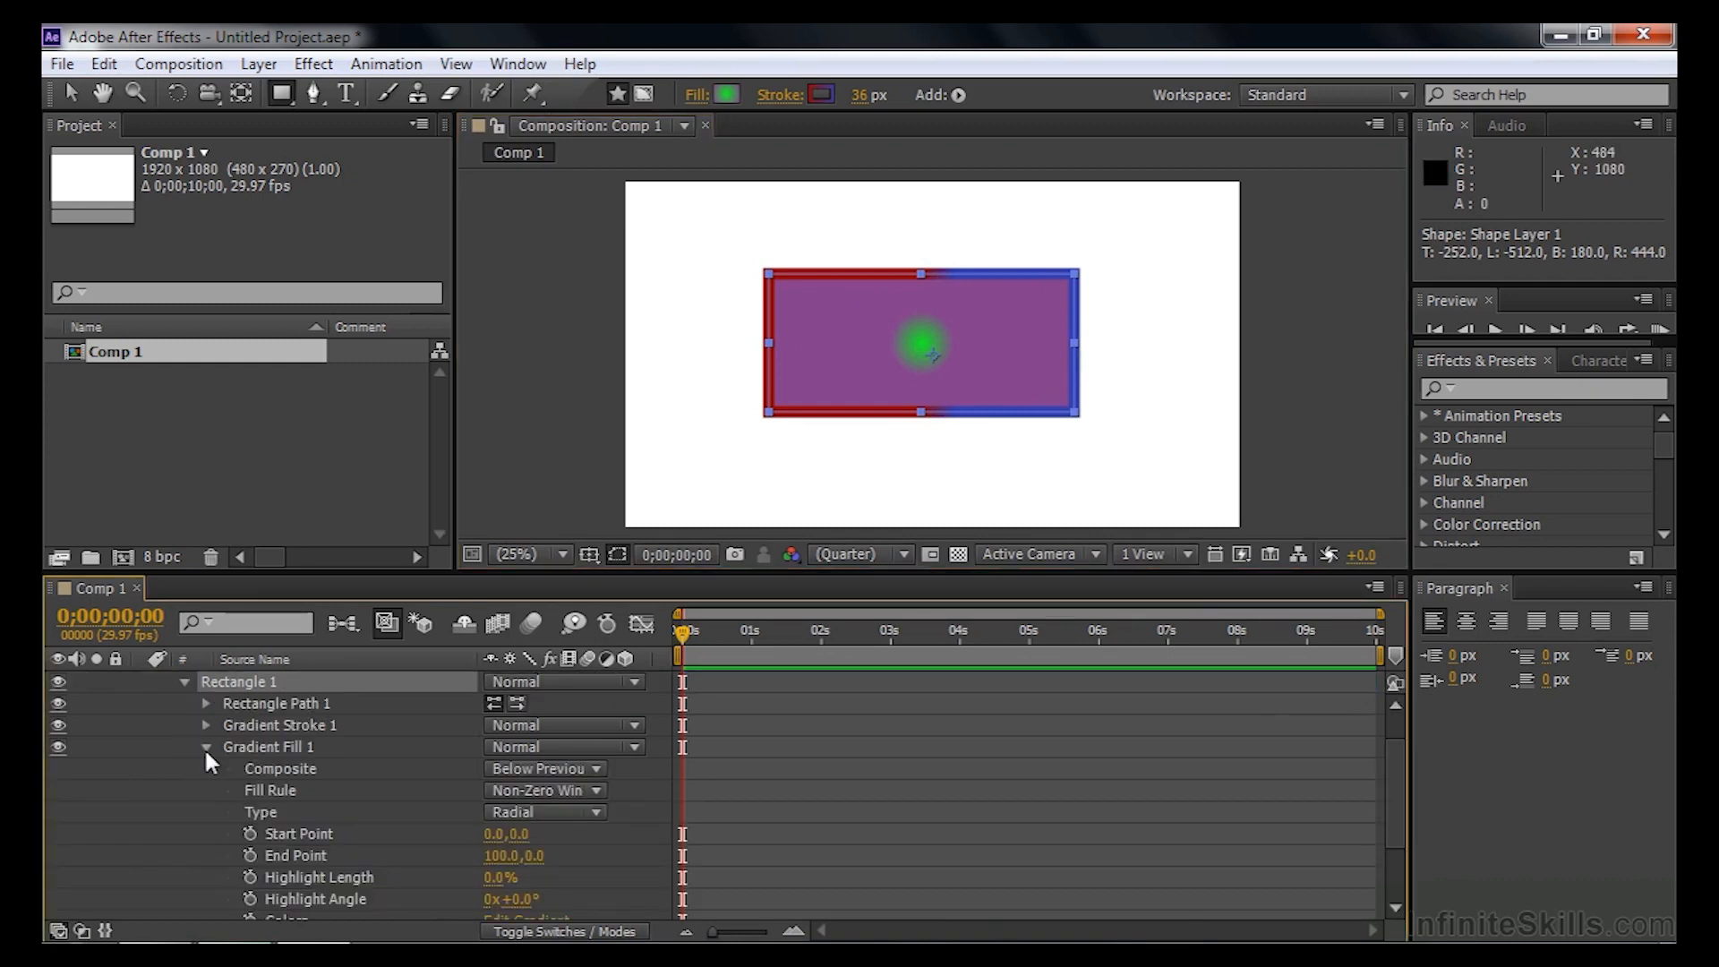
{"action": "left_click", "coordinate": [205, 746]}
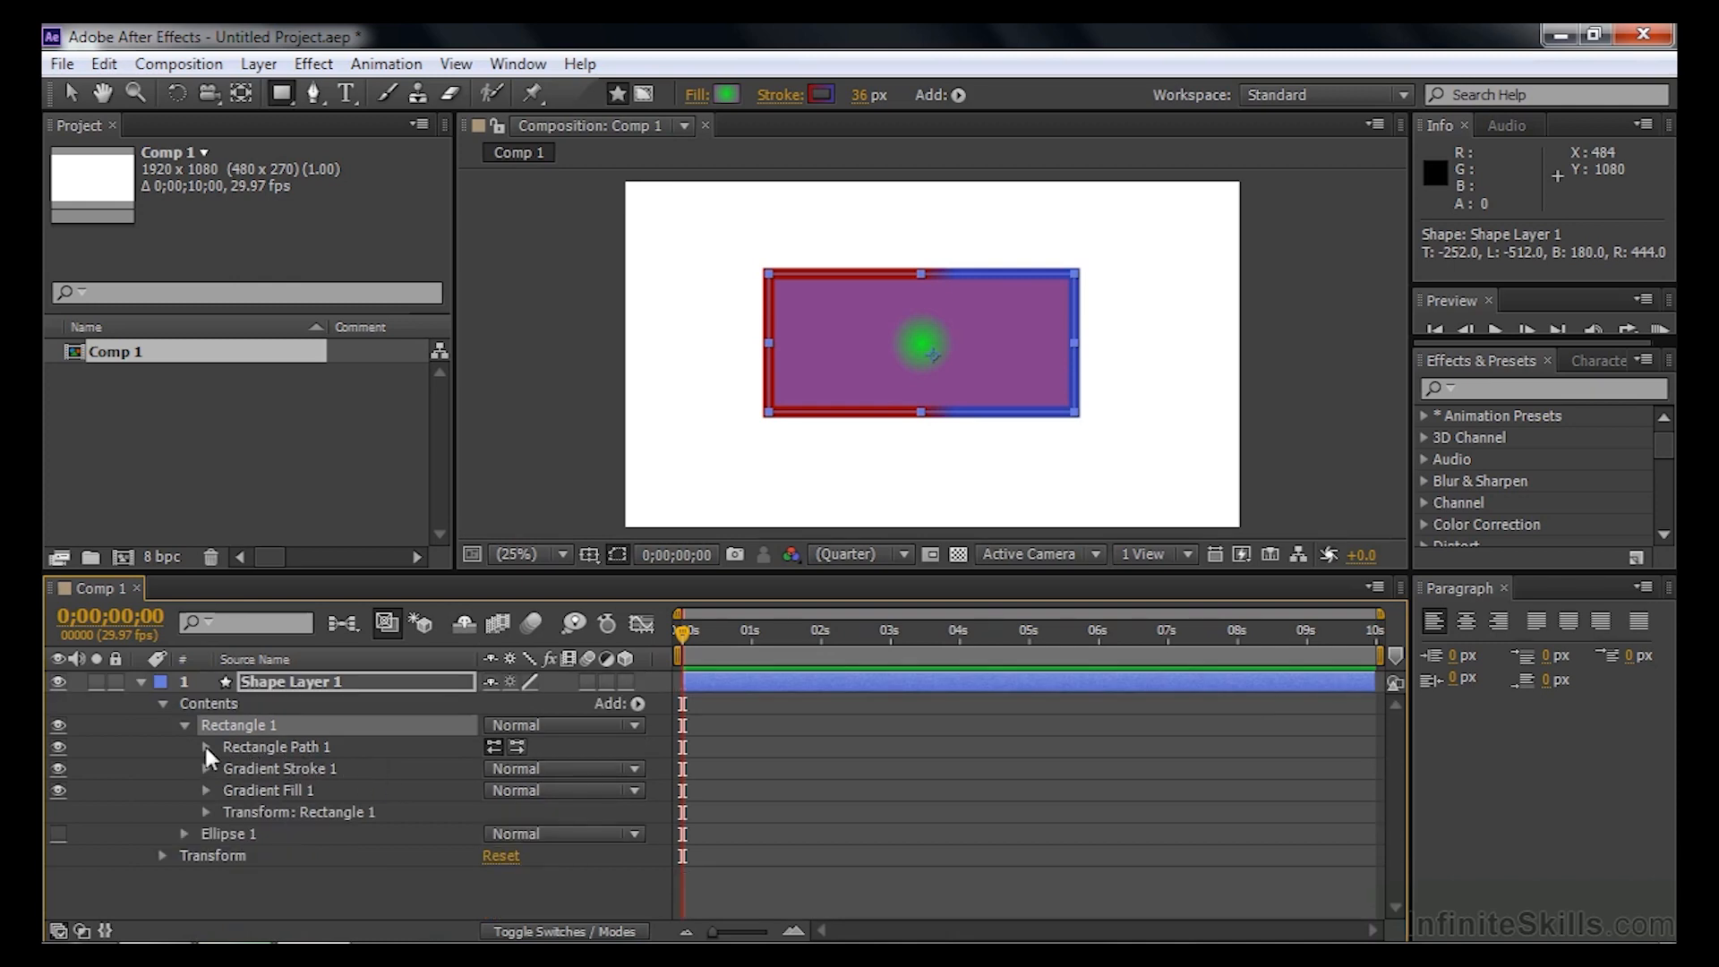
{"action": "left_click", "coordinate": [206, 747]}
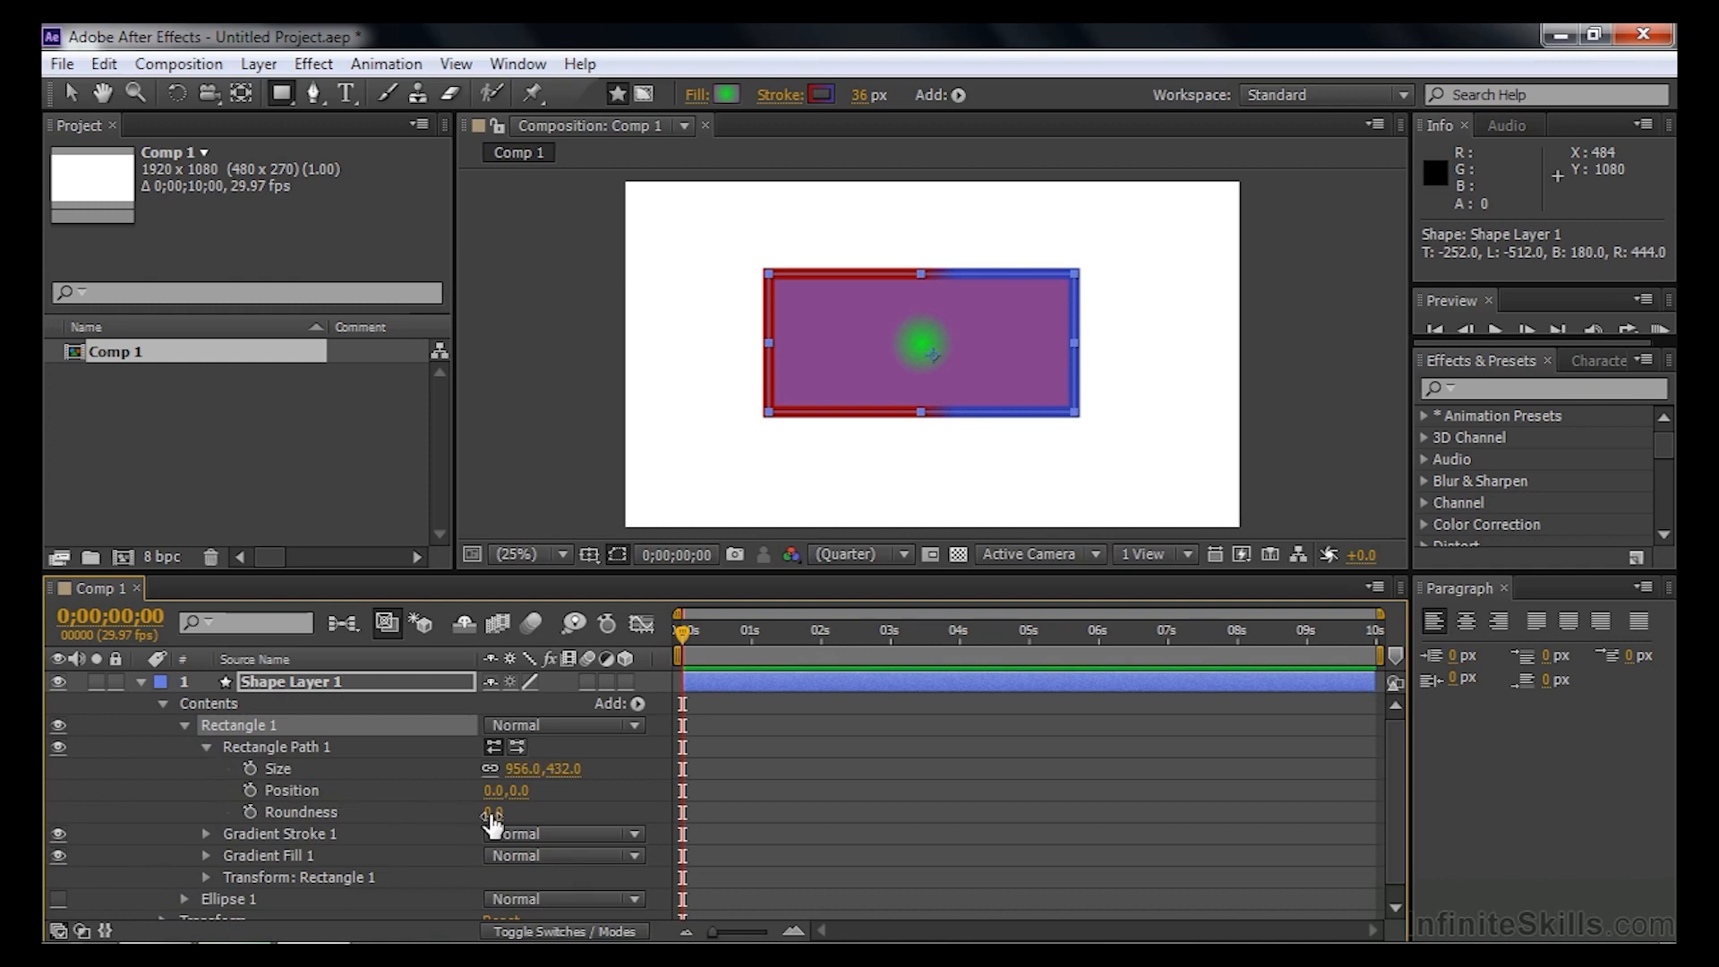
{"action": "left_click_drag", "start_coordinate": [491, 814], "coordinate": [712, 827]}
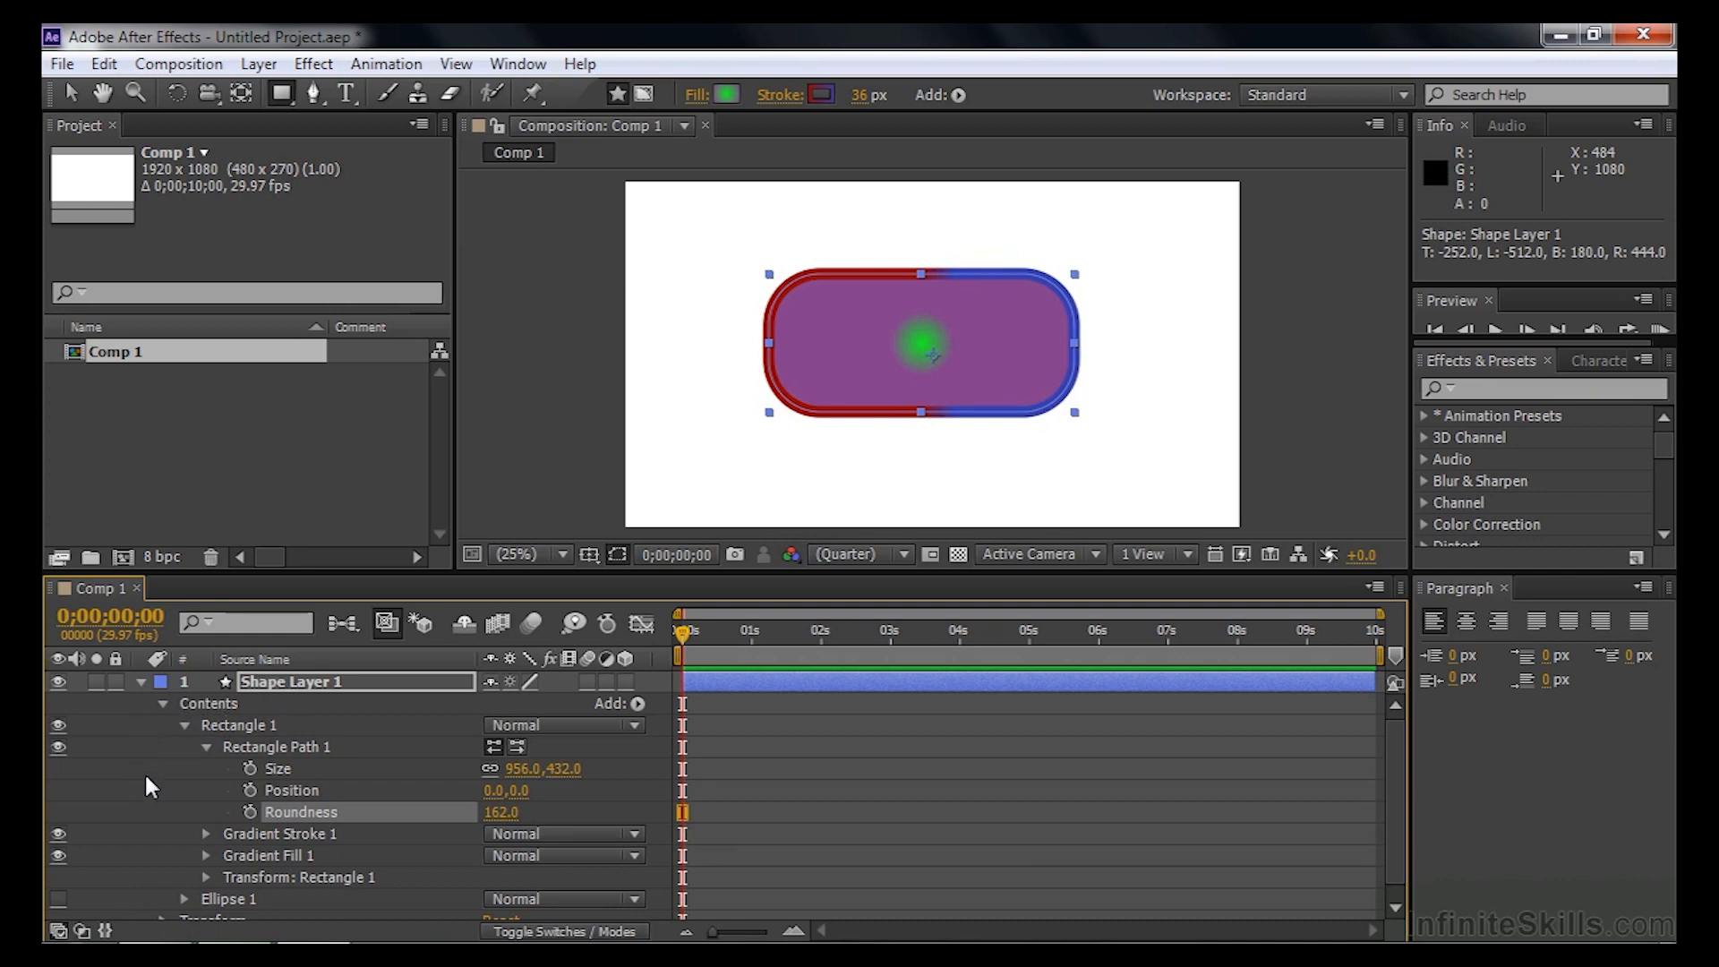
Show Ellipse 1 again and move the shapes apart, the ellipse to the composition's lower right and the rounded rectangle to its upper left.
{"action": "left_click", "coordinate": [58, 899]}
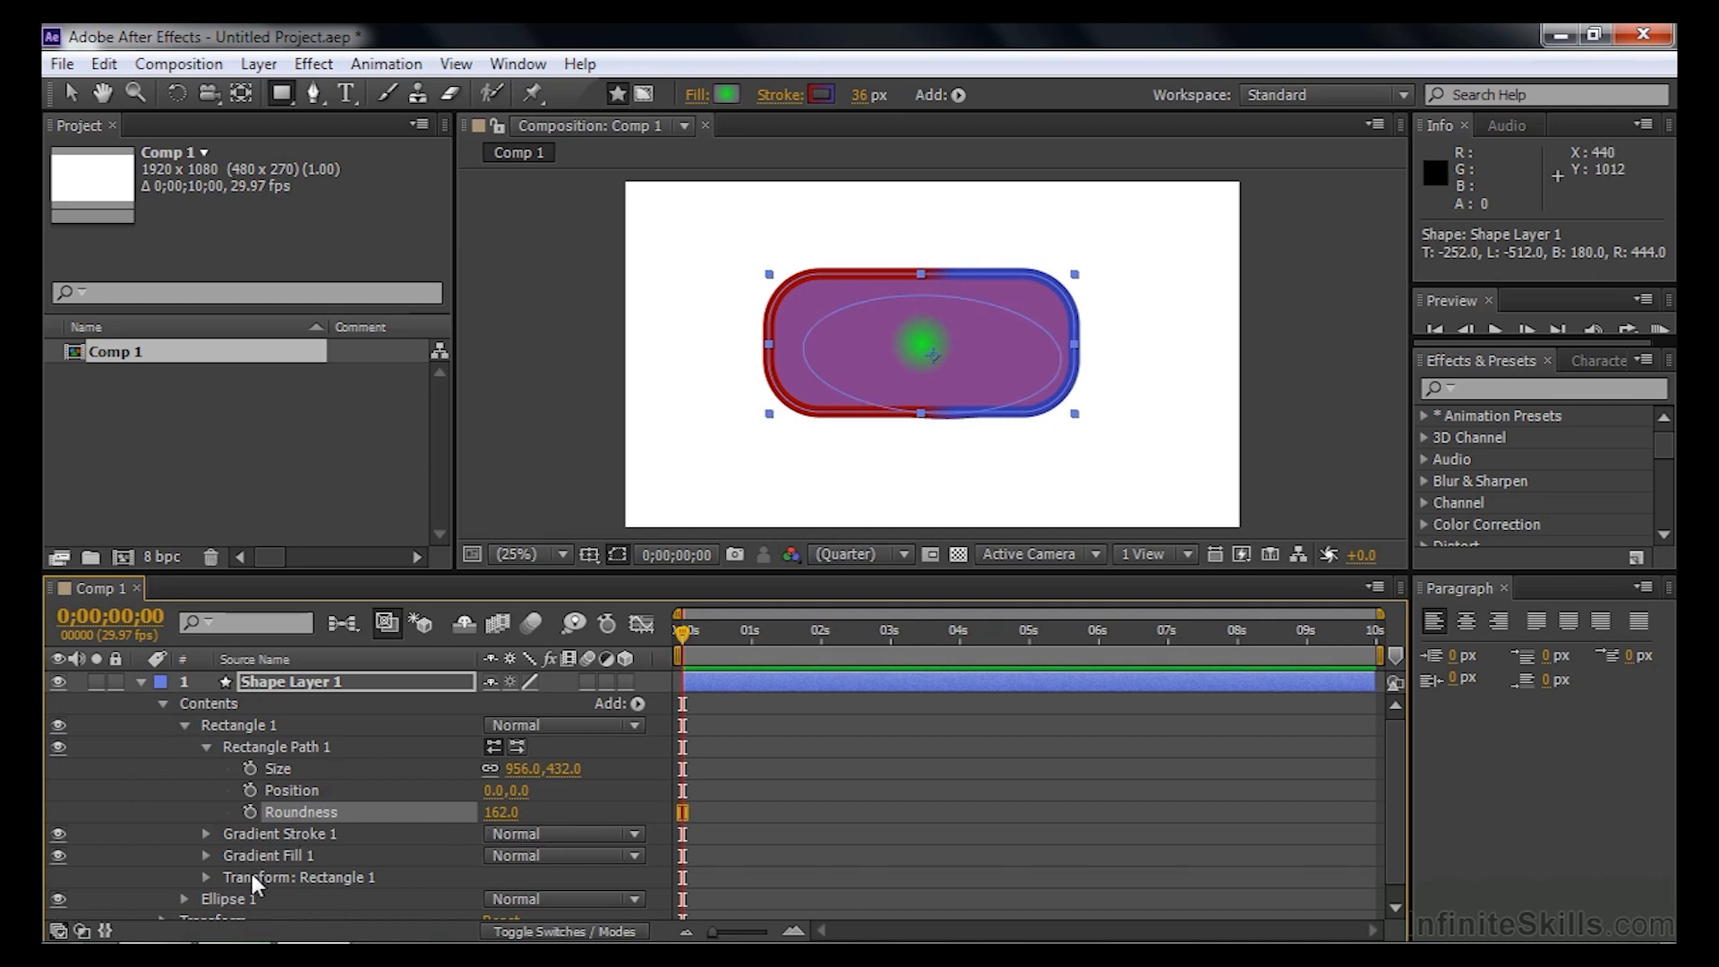
{"action": "left_click", "coordinate": [70, 92]}
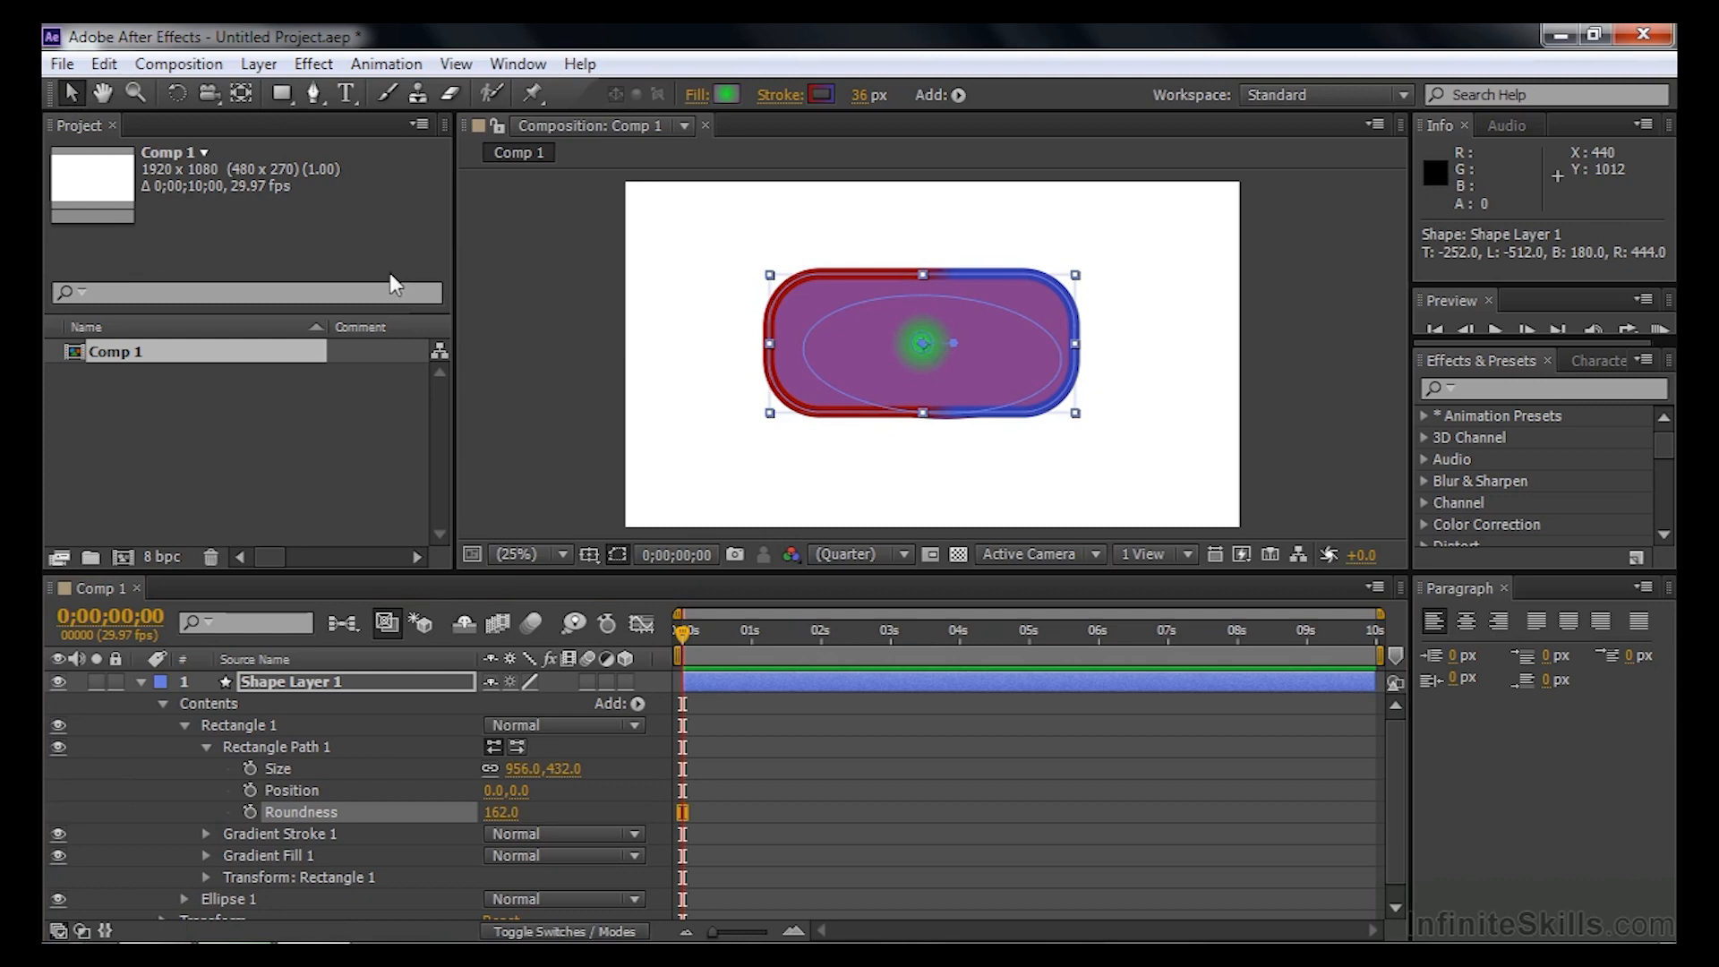
{"action": "left_click", "coordinate": [962, 394]}
{"action": "left_click_drag", "start_coordinate": [962, 394], "coordinate": [1115, 474]}
{"action": "left_click_drag", "start_coordinate": [865, 342], "coordinate": [937, 309]}
{"action": "left_click", "coordinate": [1104, 427]}
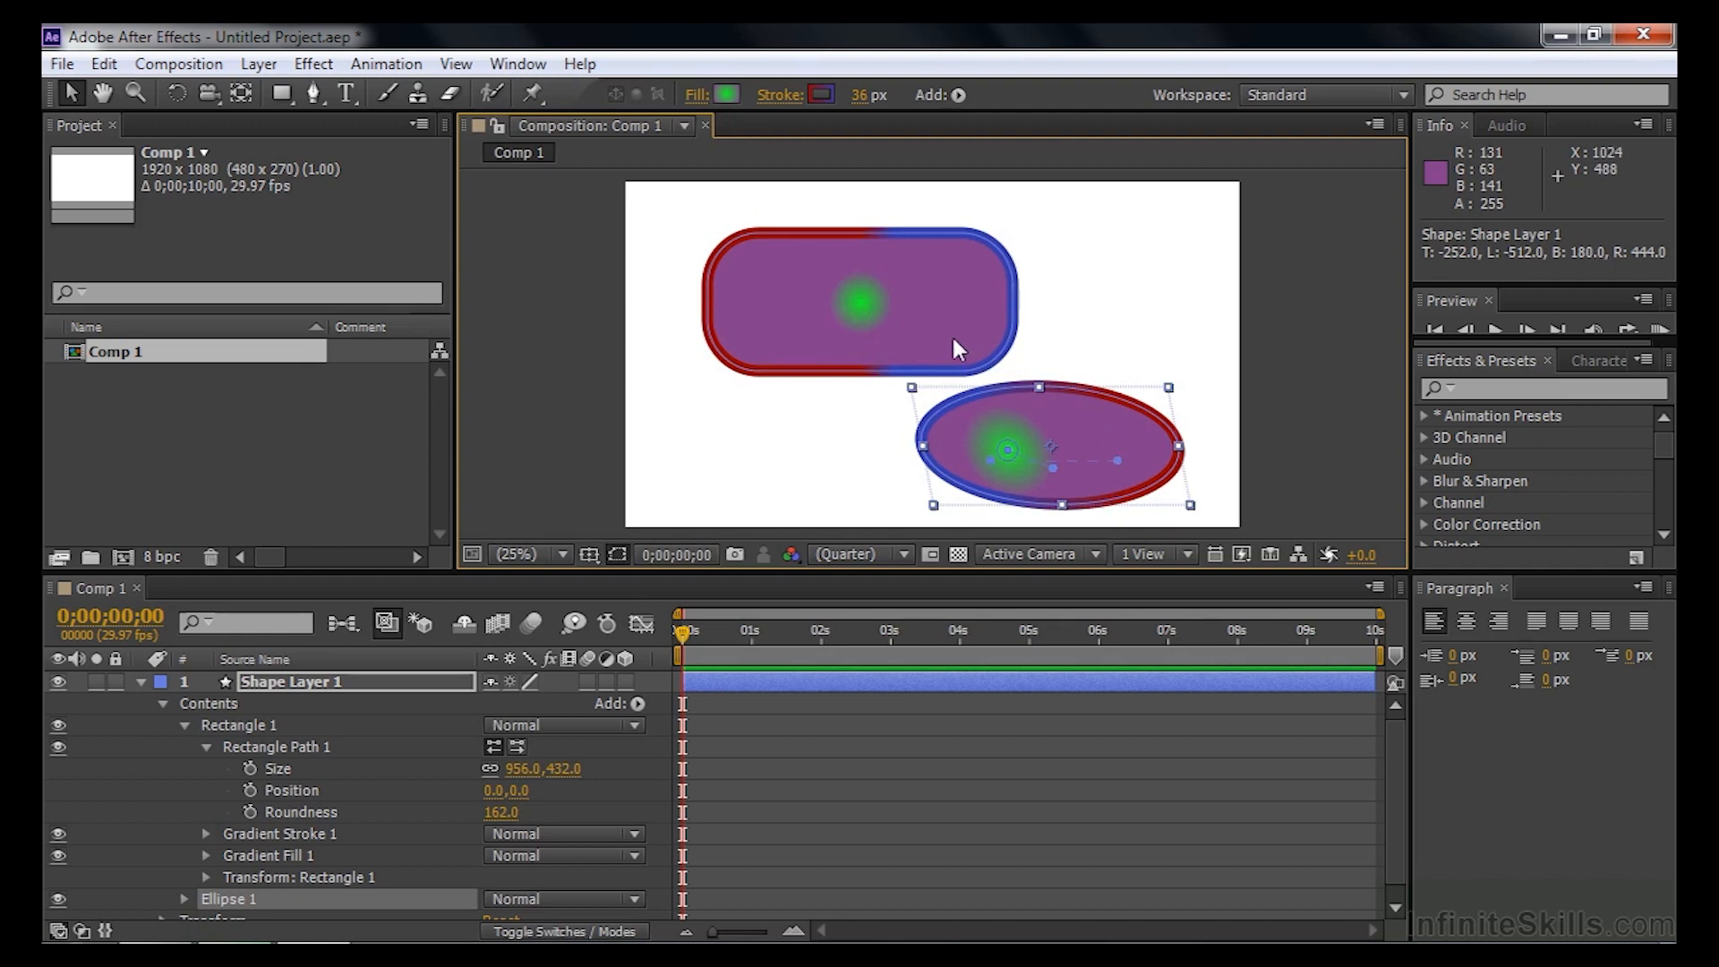
Recolour the rectangle's gradient fill with a blue (1A14FF) start stop and an olive-yellow end stop.
{"action": "left_click", "coordinate": [207, 746]}
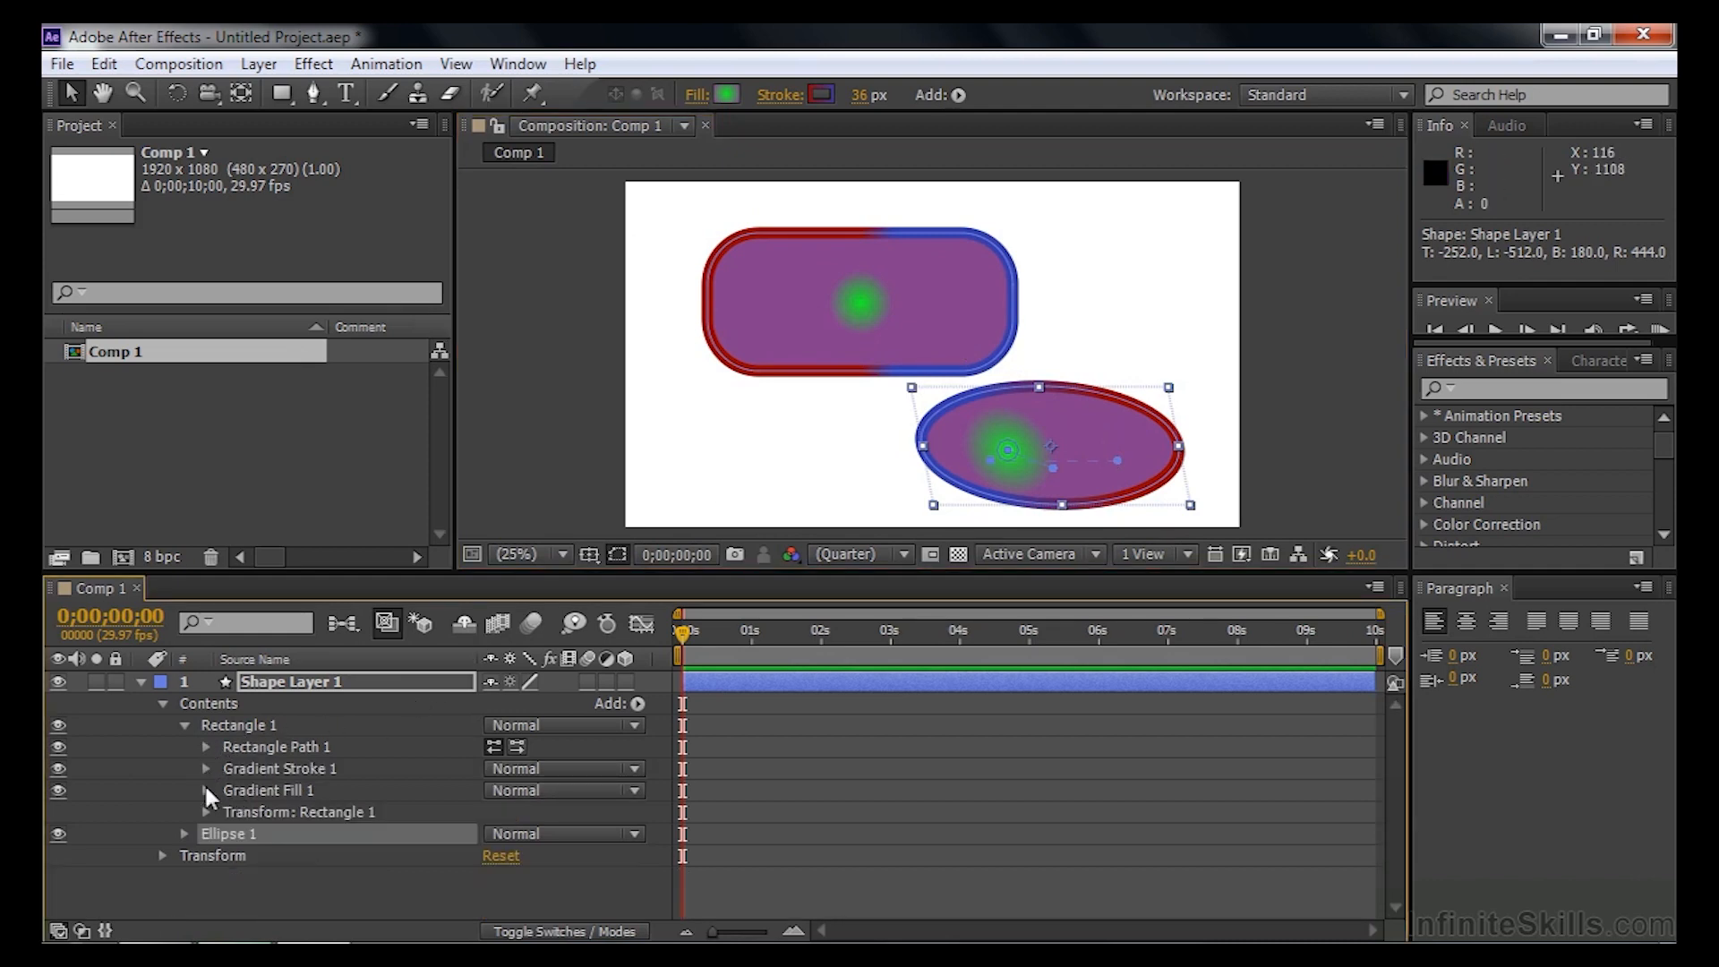
{"action": "left_click", "coordinate": [206, 790]}
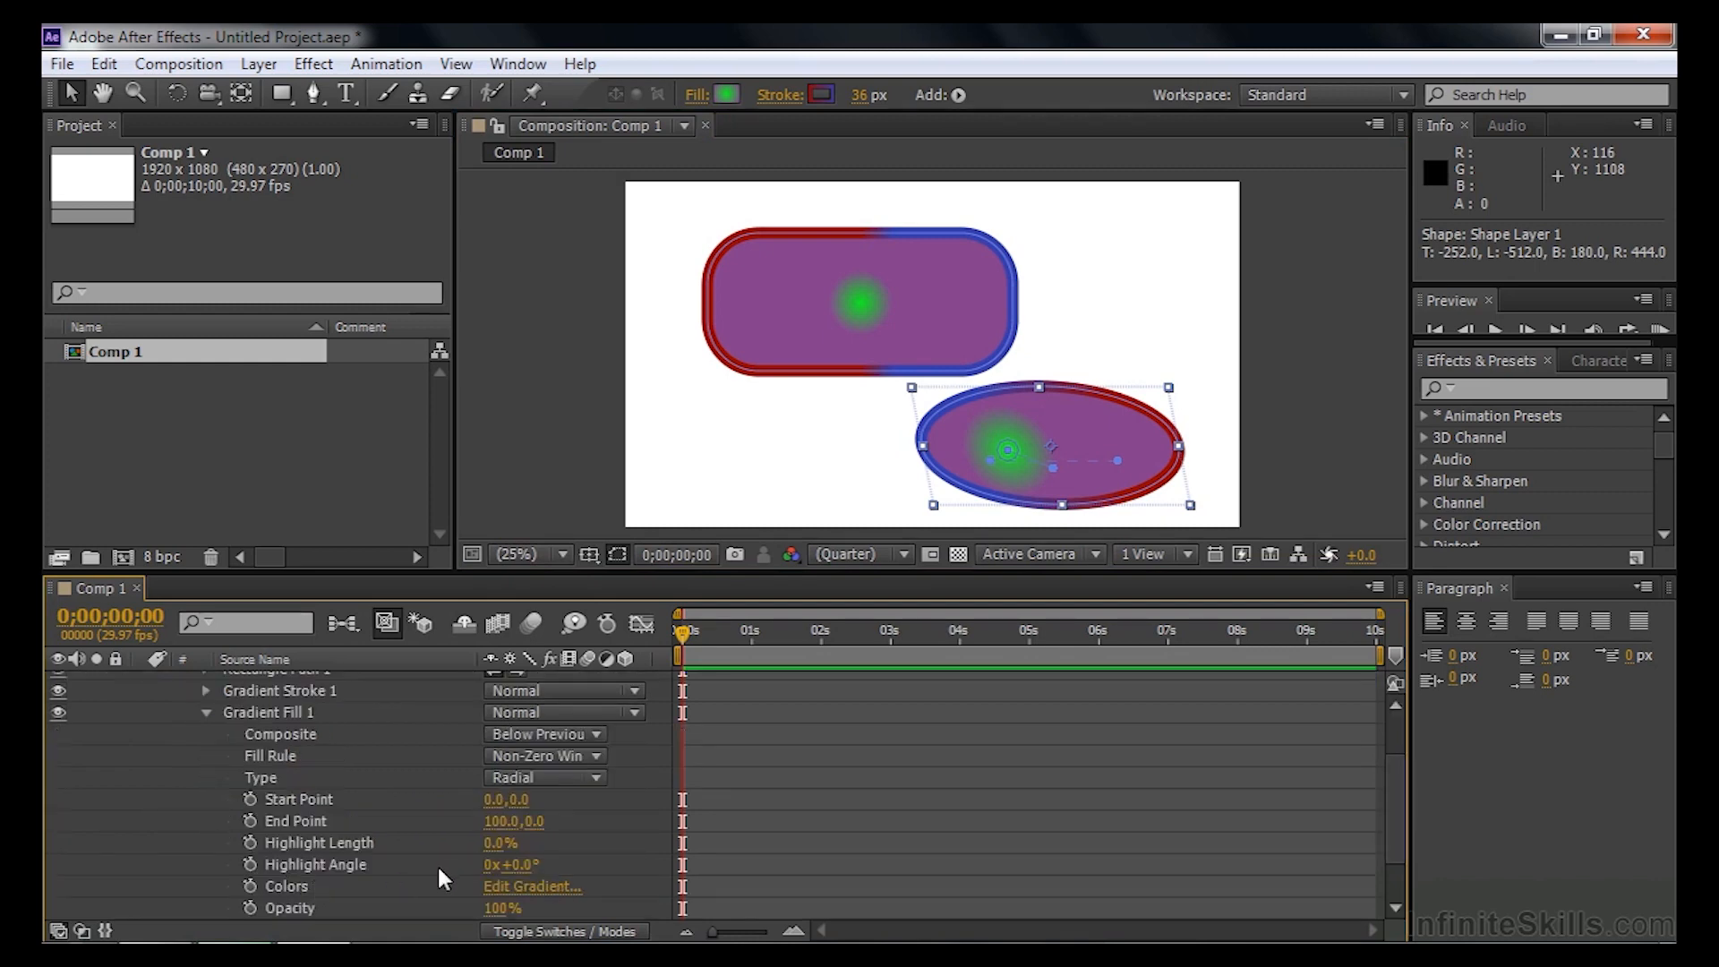
{"action": "left_click", "coordinate": [541, 886]}
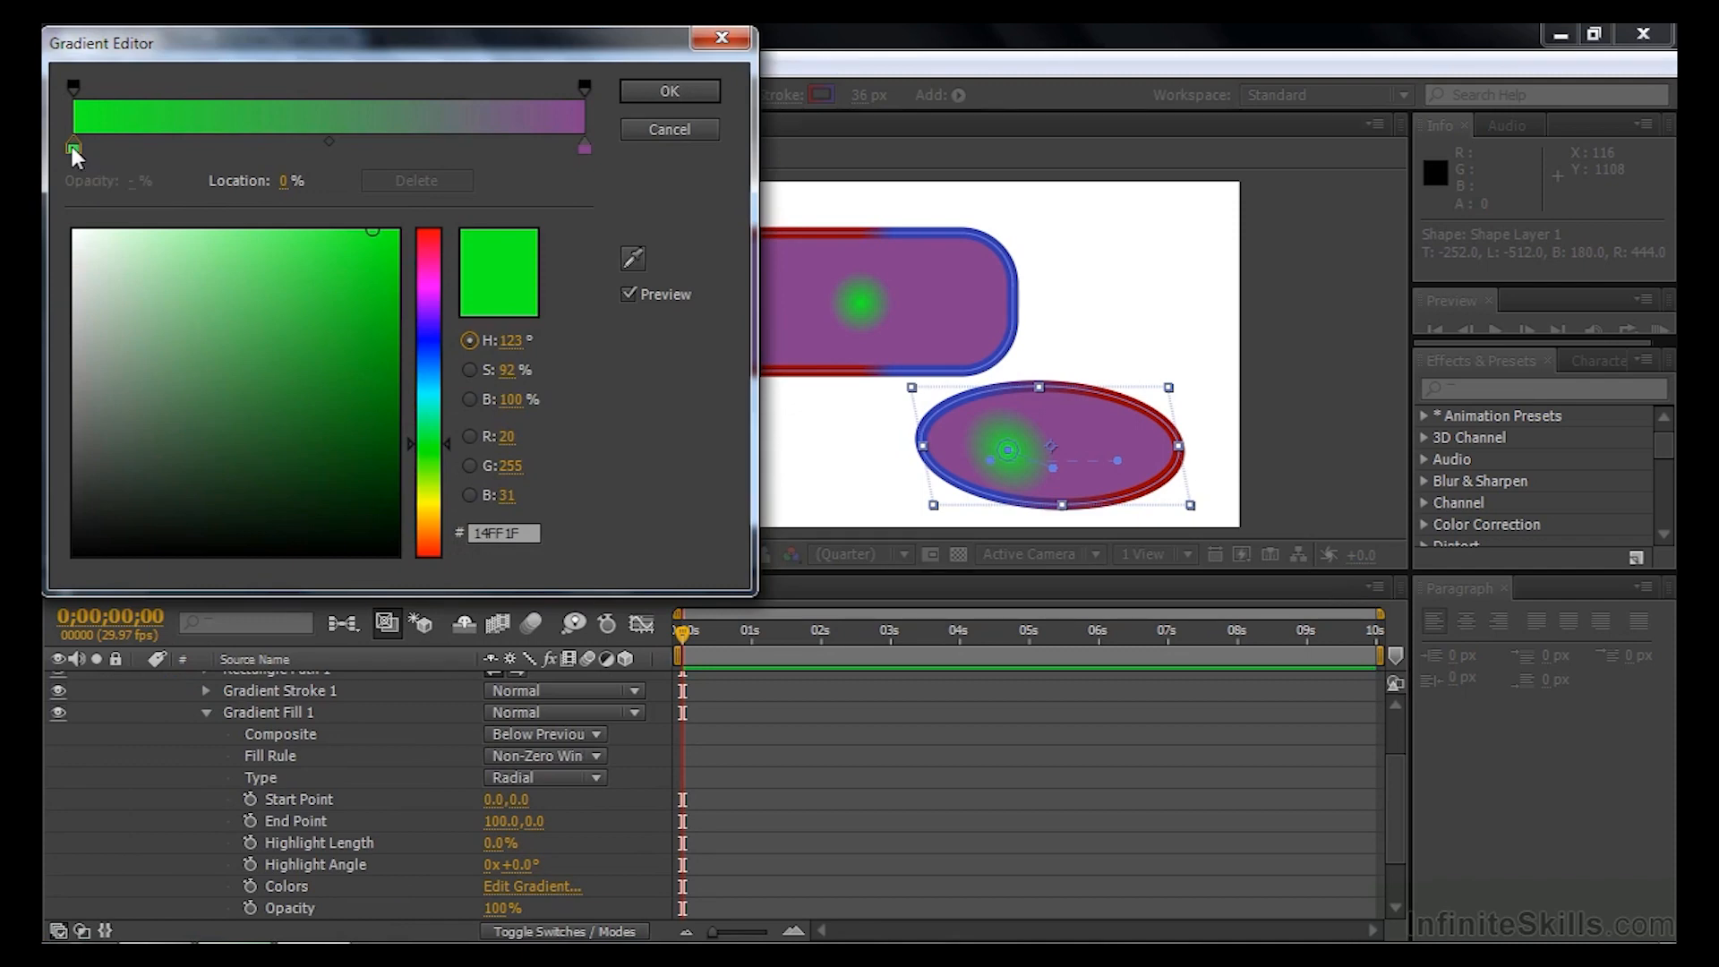
{"action": "left_click", "coordinate": [424, 336]}
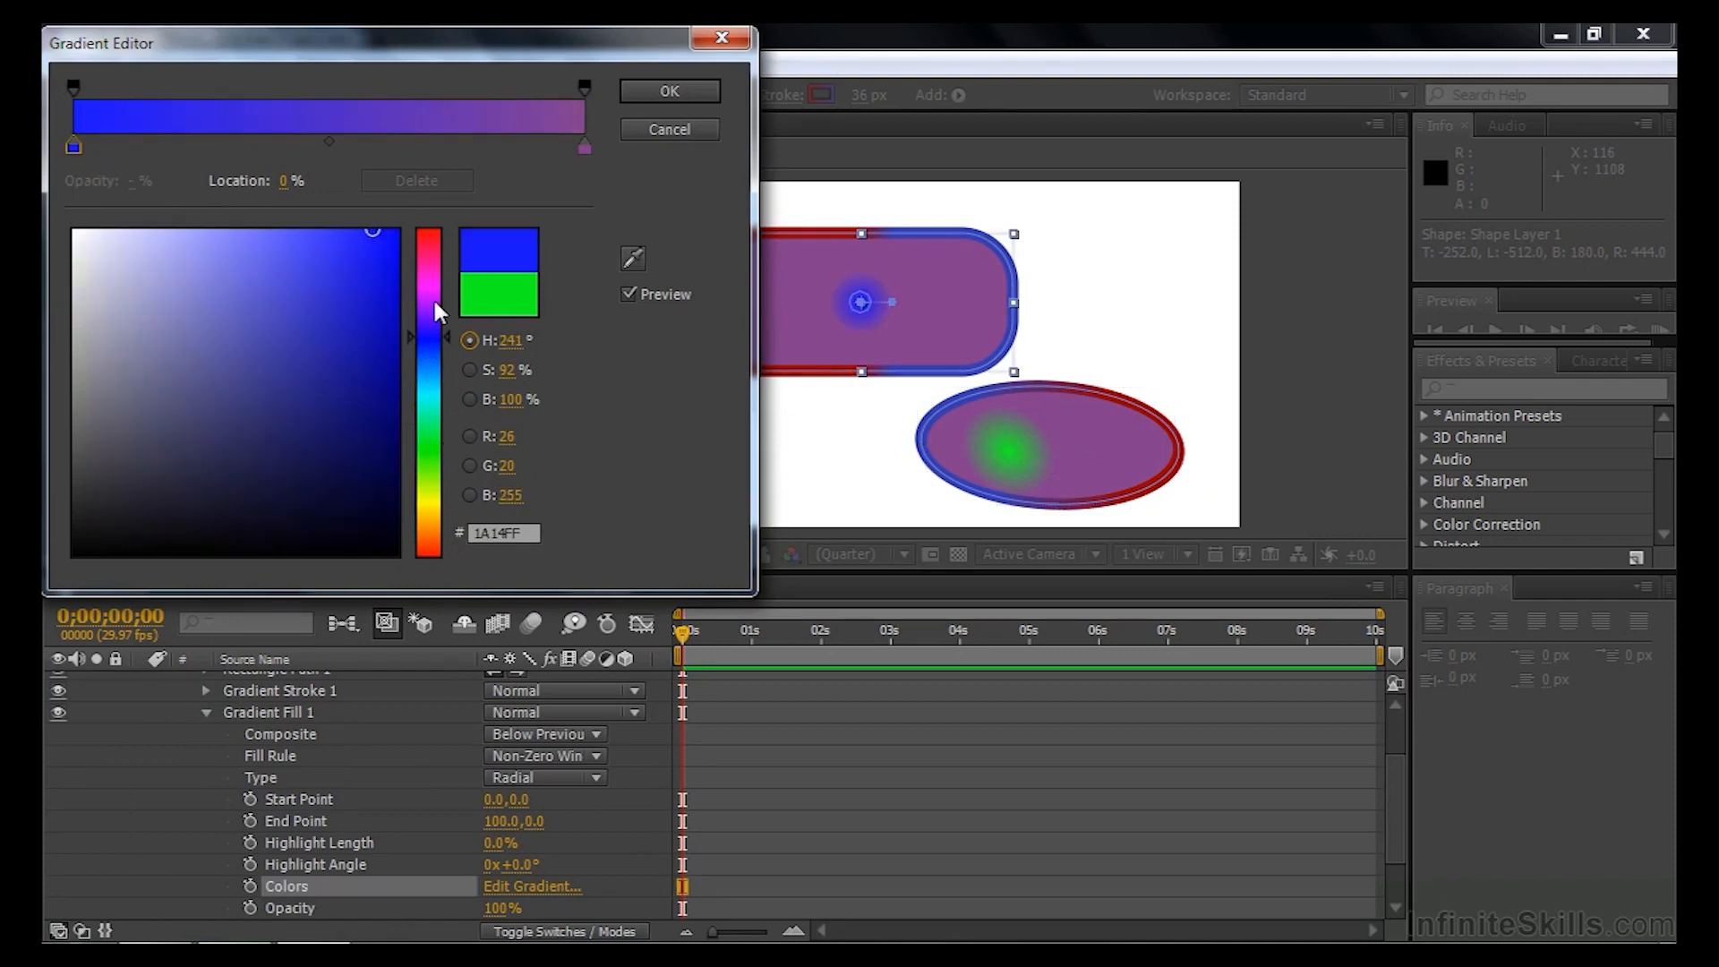
{"action": "left_click", "coordinate": [585, 146]}
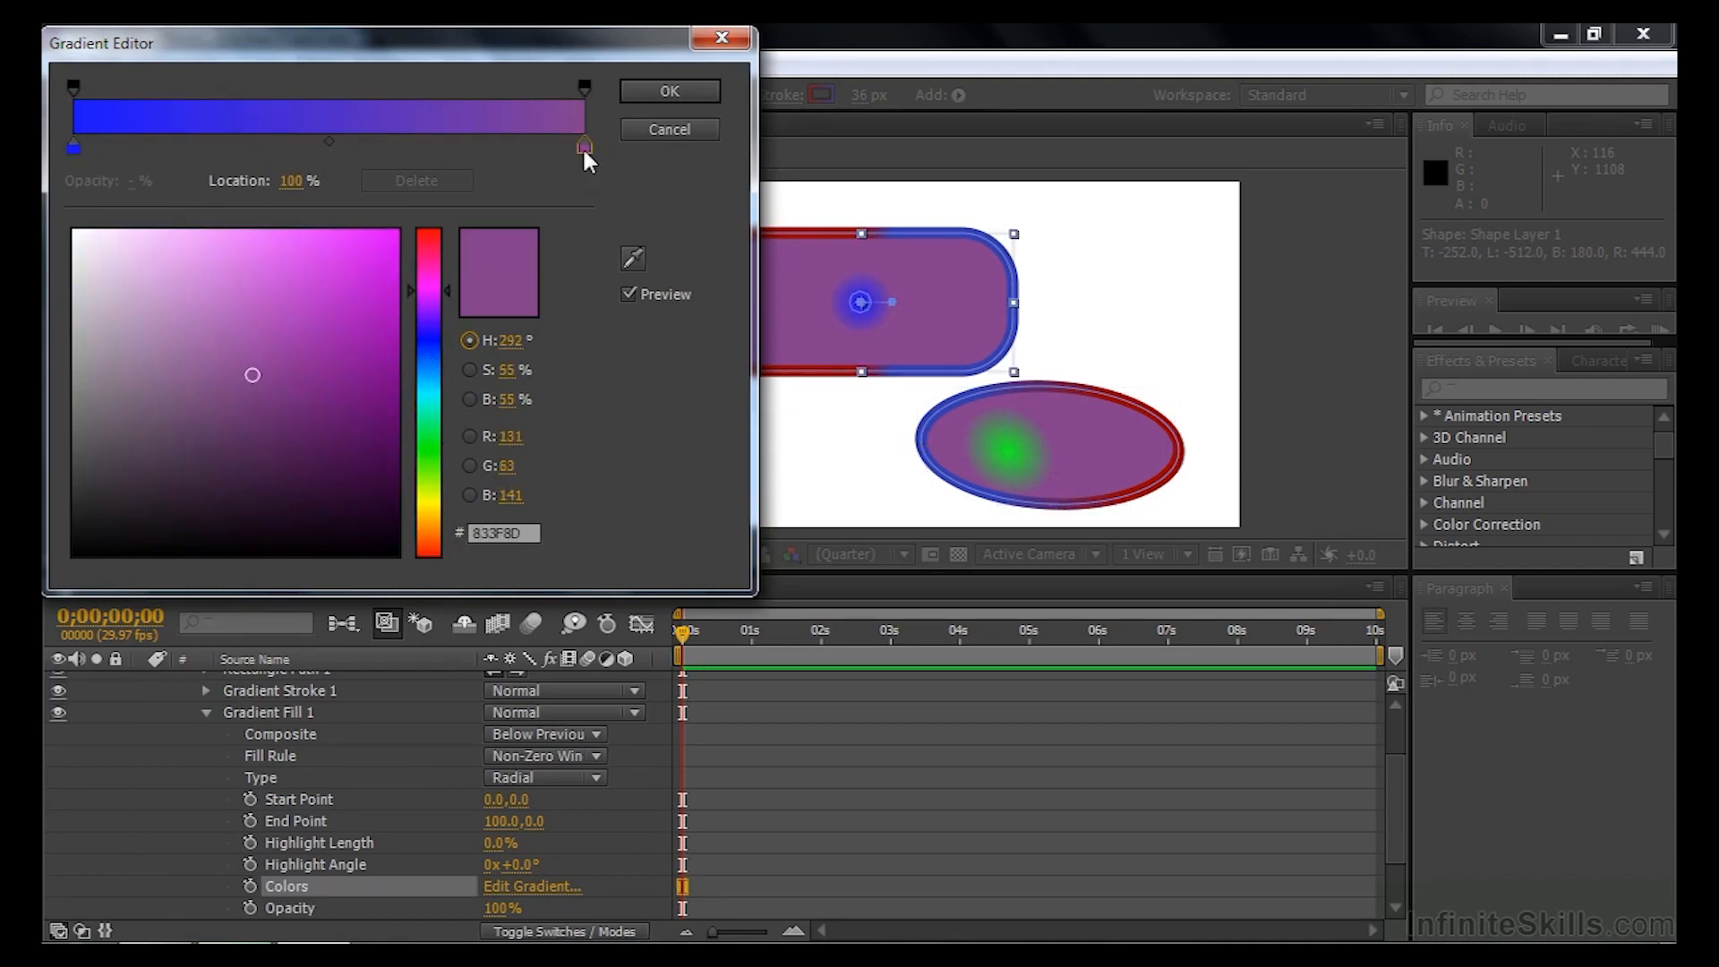
{"action": "left_click", "coordinate": [433, 518]}
{"action": "left_click", "coordinate": [666, 86]}
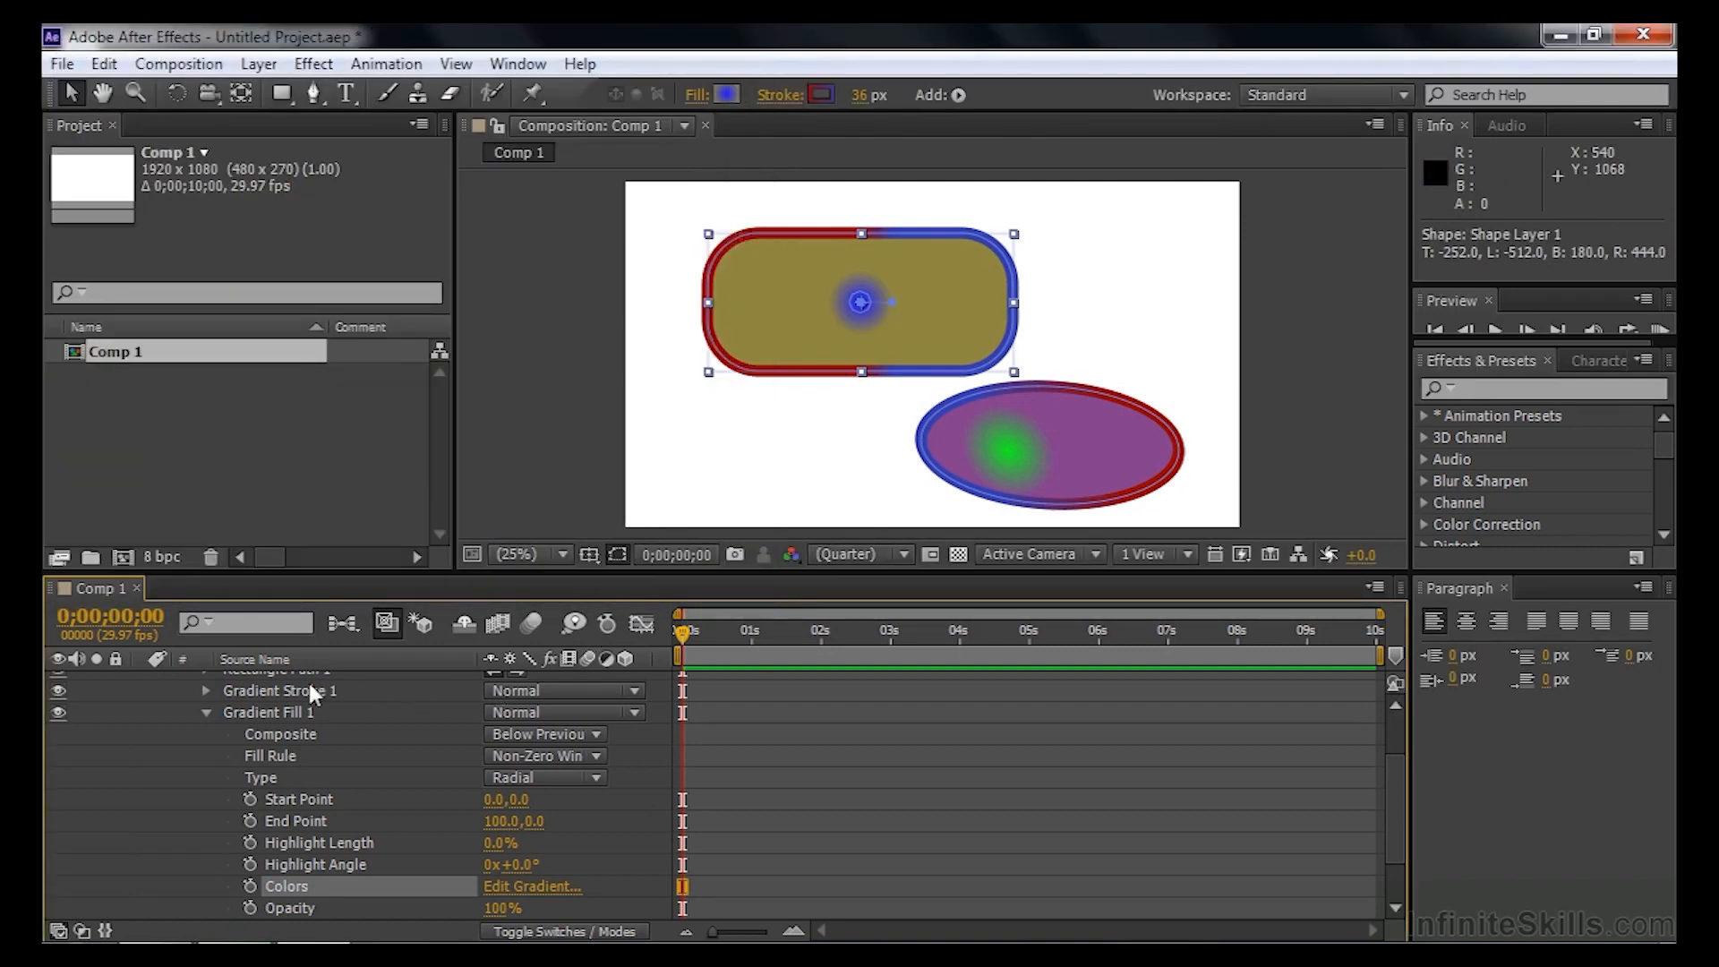
Collapse the rectangle's properties and hide both Rectangle 1 and Ellipse 1 in Shape Layer 1.
{"action": "left_click", "coordinate": [206, 713]}
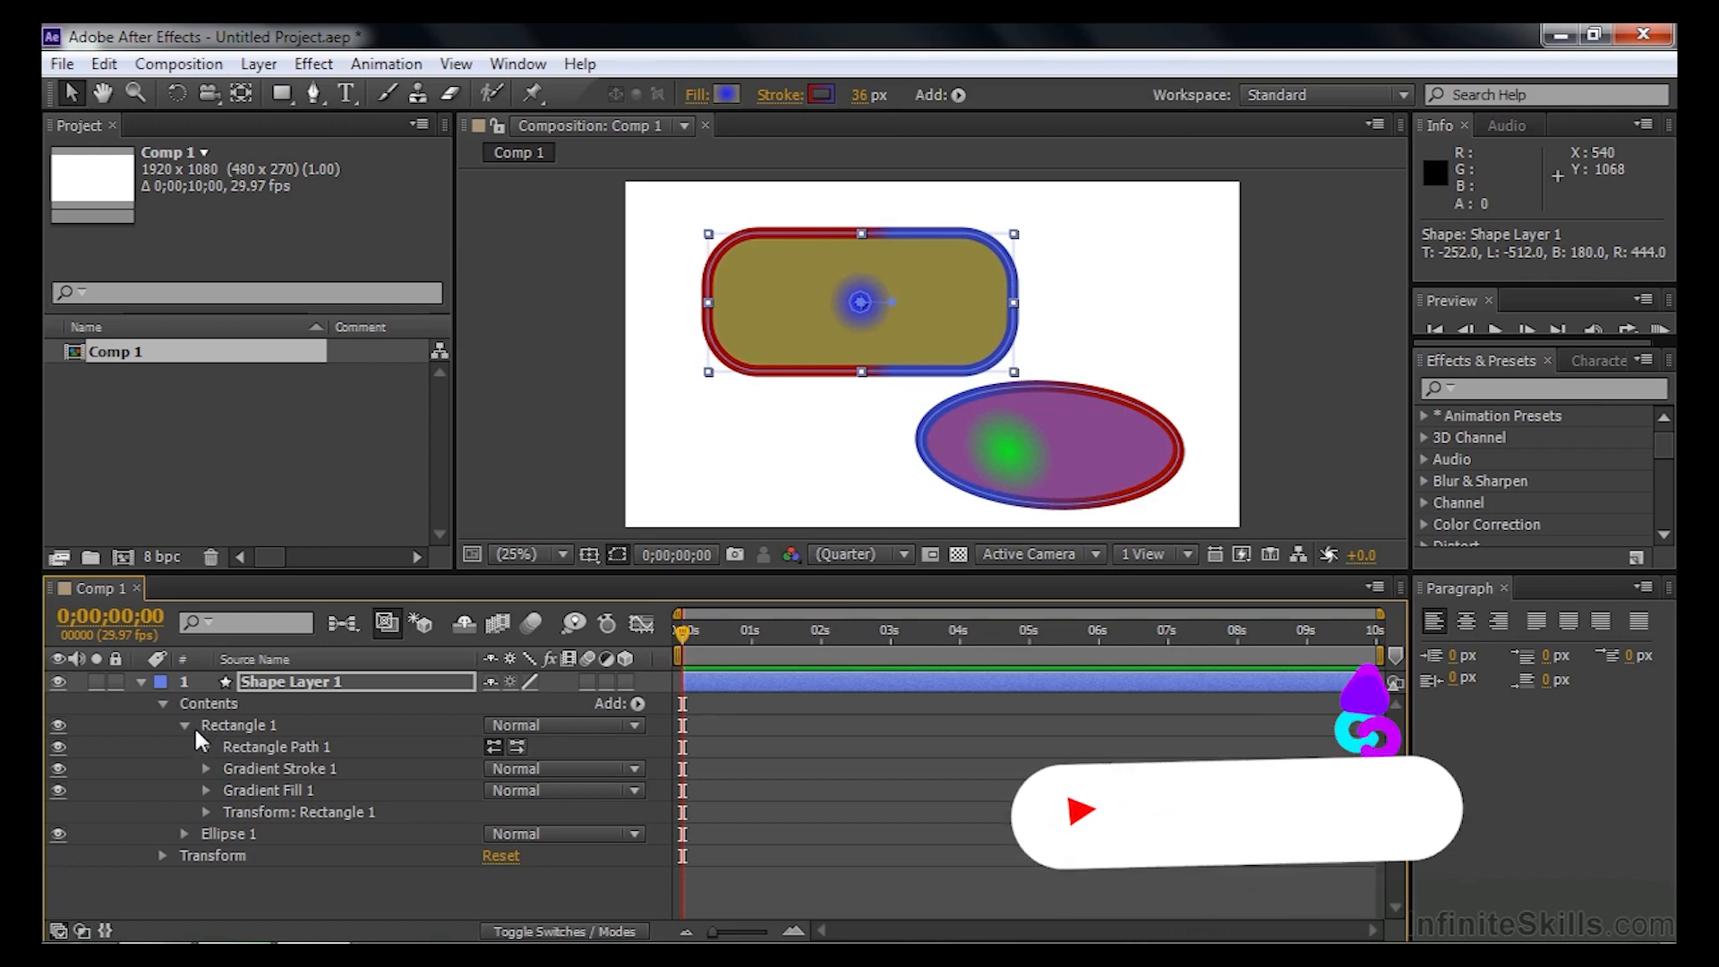
{"action": "left_click", "coordinate": [203, 744]}
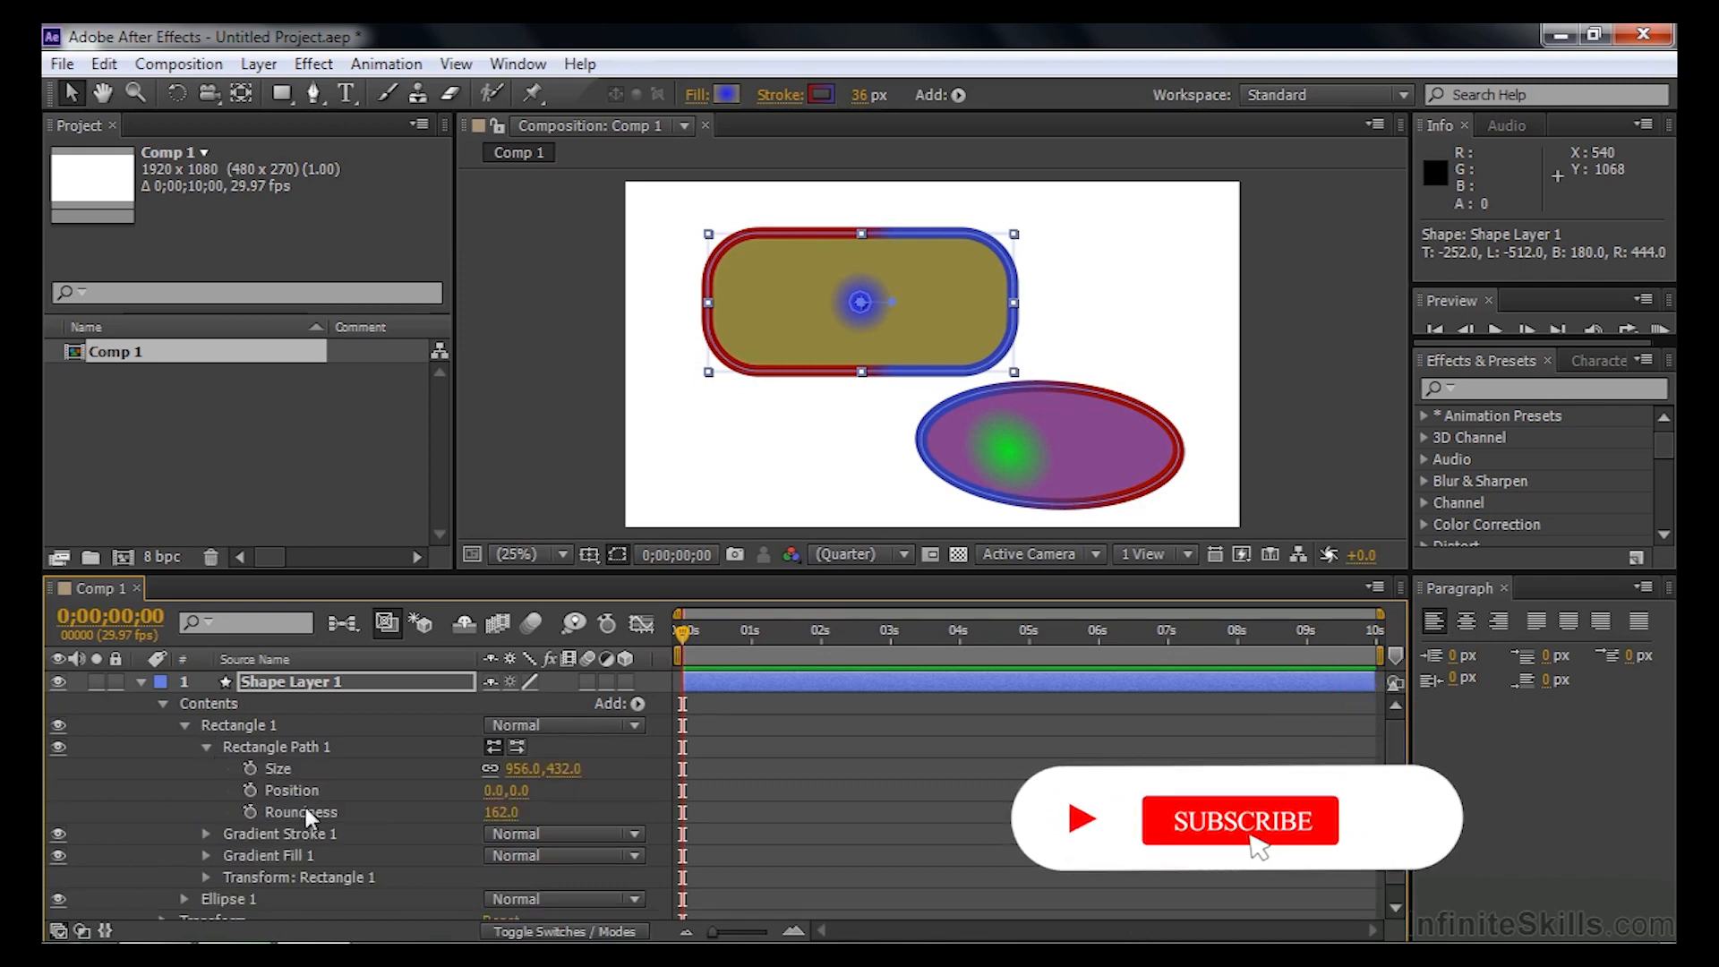
{"action": "left_click", "coordinate": [207, 745]}
{"action": "left_click", "coordinate": [181, 712]}
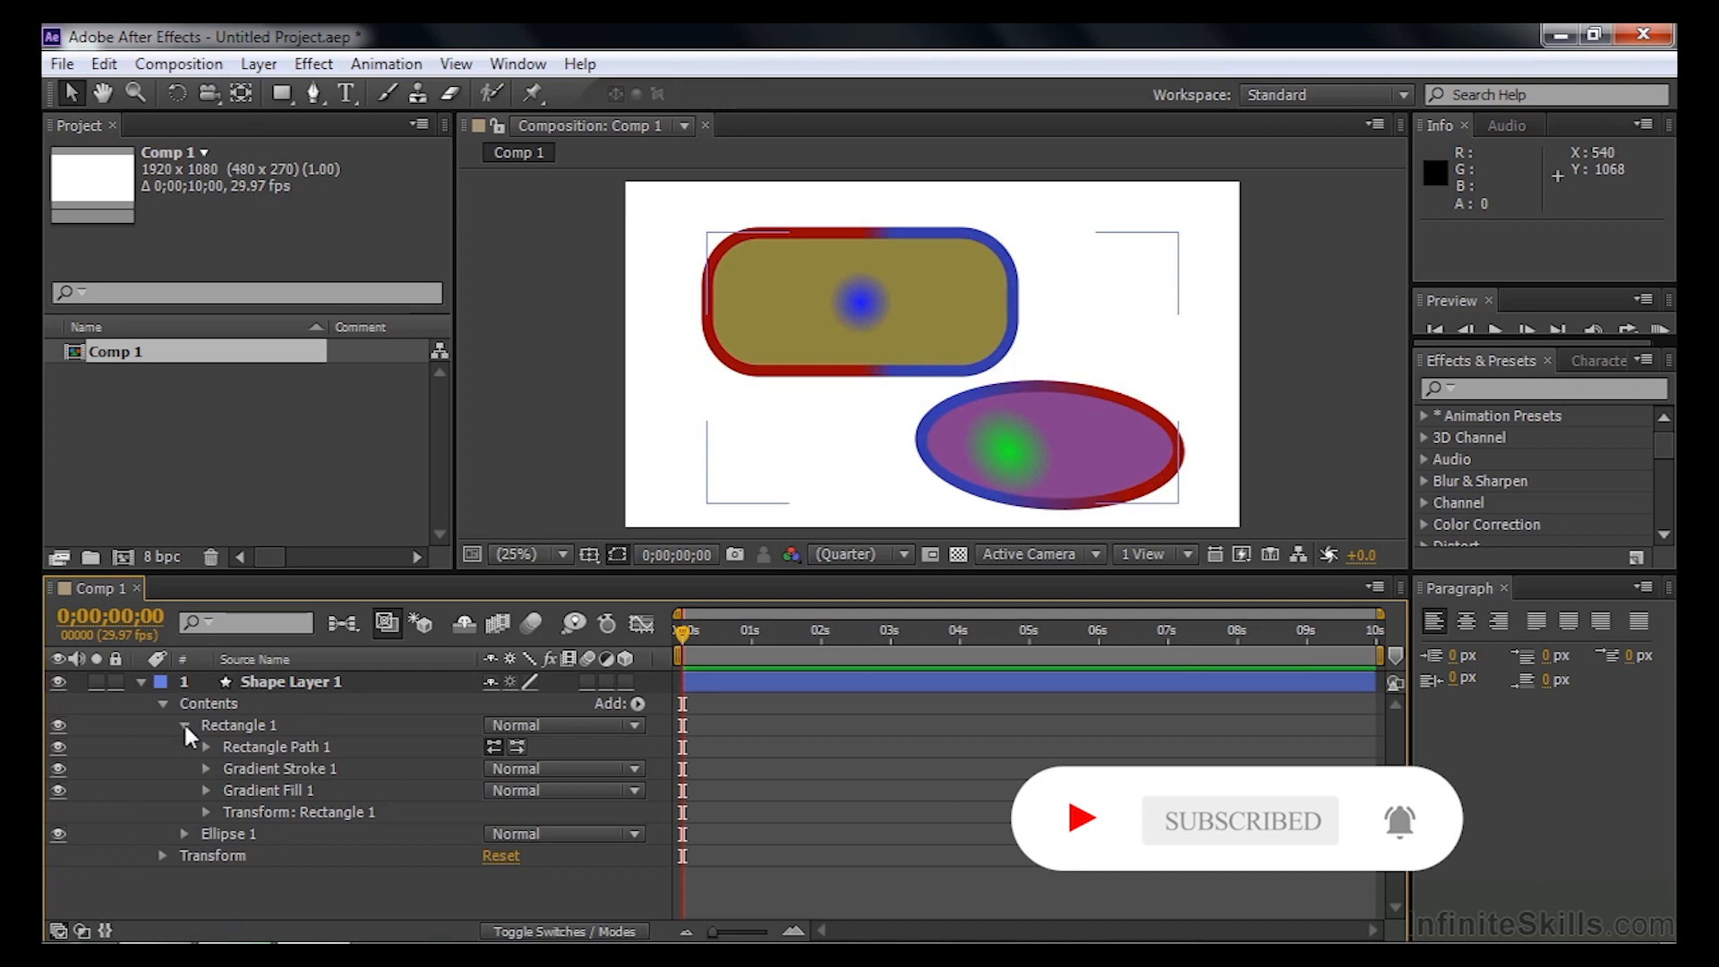
{"action": "left_click", "coordinate": [184, 723]}
{"action": "left_click", "coordinate": [59, 726]}
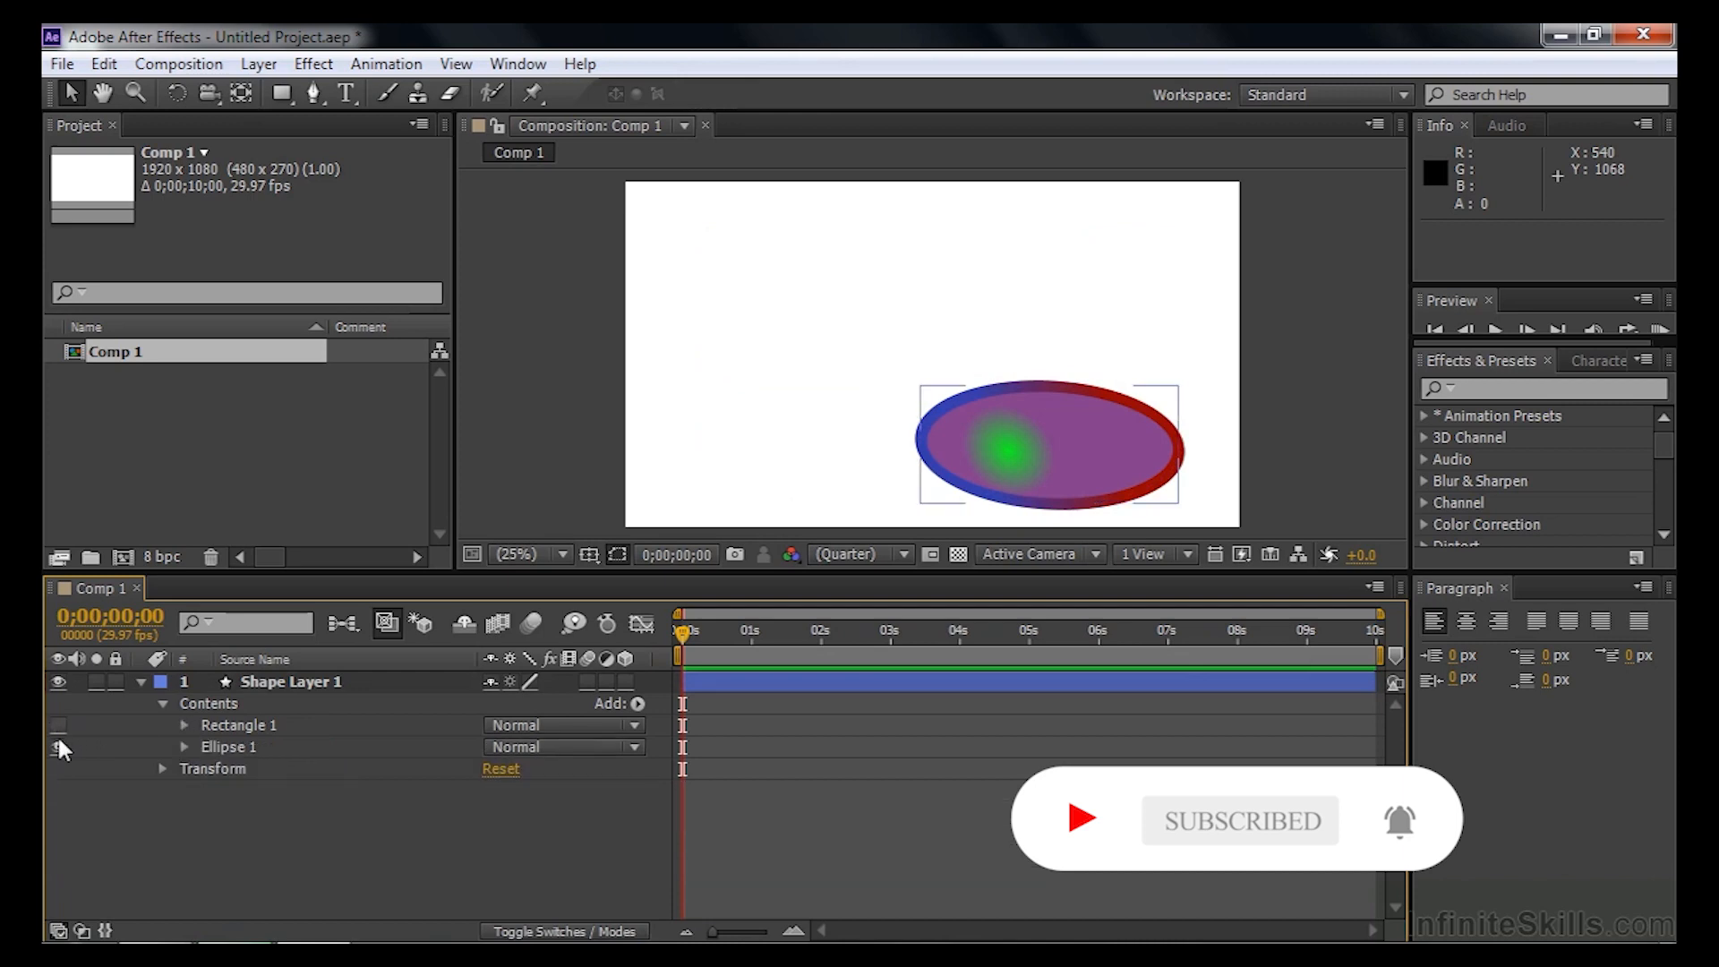
{"action": "left_click", "coordinate": [59, 747]}
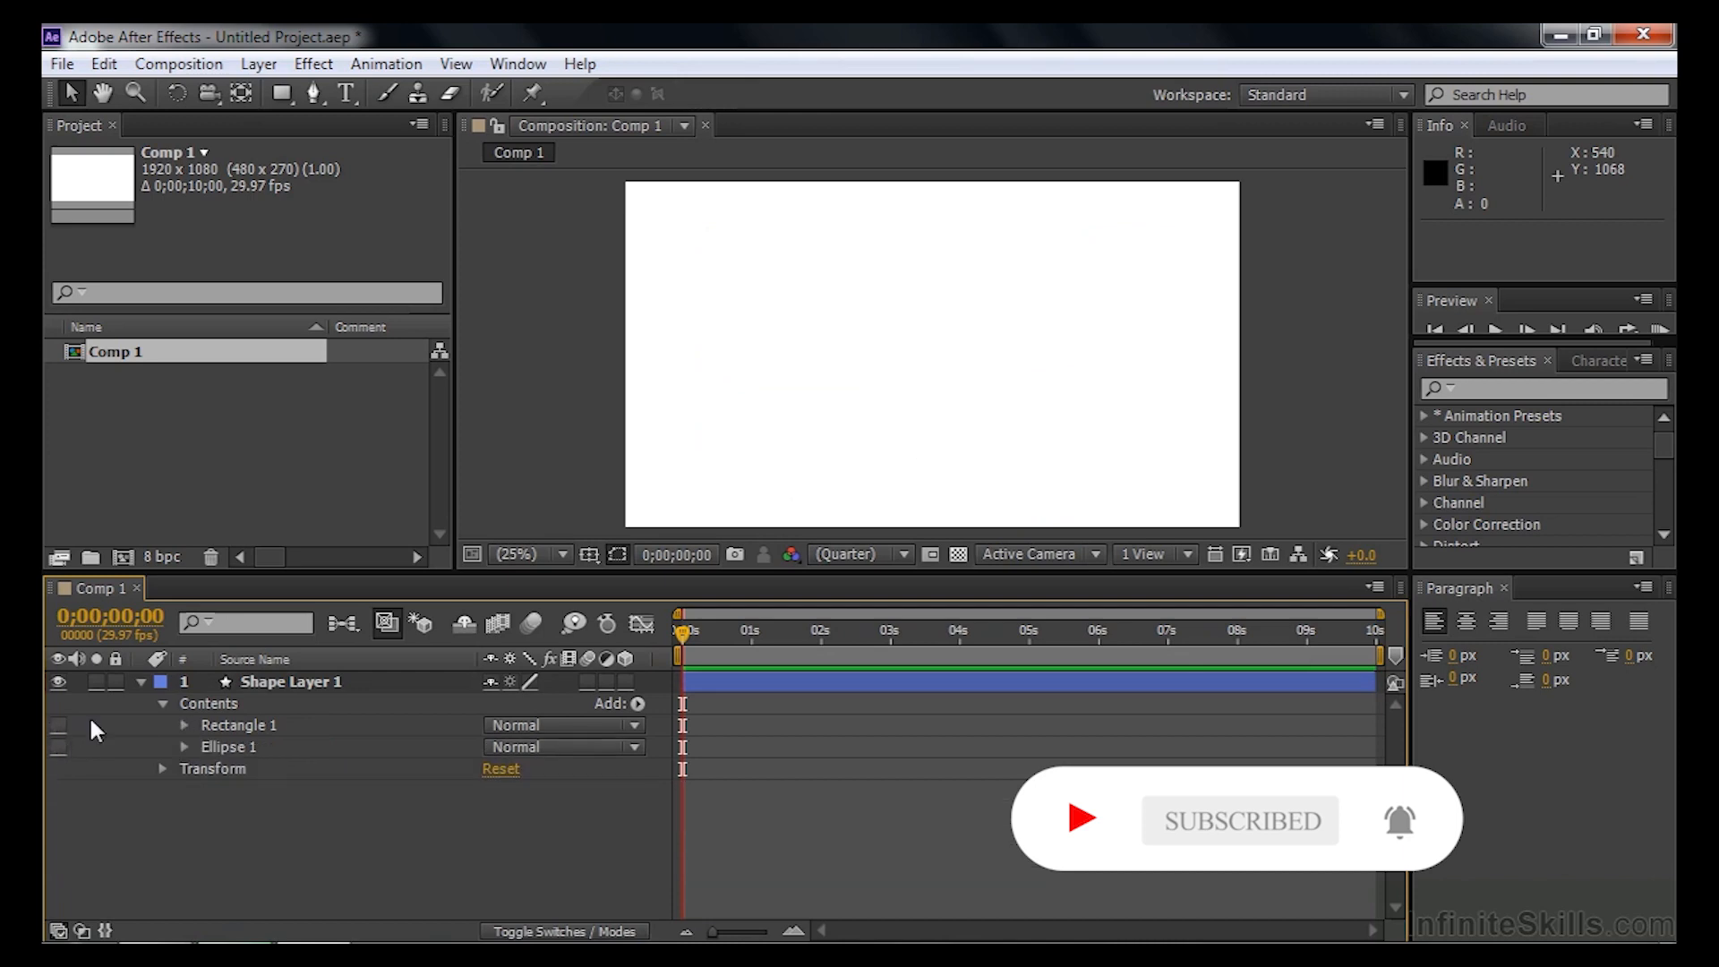
Draw a six-point polygon with negative outer roundness, outer radius about 366, and beside it a five-point star, outer radius about 421, on a new shape layer.
{"action": "mouse_move", "coordinate": [287, 94]}
{"action": "left_mouse_down"}
{"action": "mouse_move", "coordinate": [373, 163]}
{"action": "mouse_move", "coordinate": [366, 196]}
{"action": "mouse_move", "coordinate": [362, 176]}
{"action": "left_mouse_up"}
{"action": "mouse_move", "coordinate": [836, 317]}
{"action": "left_mouse_down"}
{"action": "mouse_move", "coordinate": [934, 368]}
{"action": "mouse_move", "coordinate": [948, 351]}
{"action": "left_mouse_up"}
{"action": "key", "text": "Down"}
{"action": "left_click_drag", "start_coordinate": [288, 94], "coordinate": [356, 205]}
{"action": "left_click_drag", "start_coordinate": [1073, 308], "coordinate": [1132, 413]}
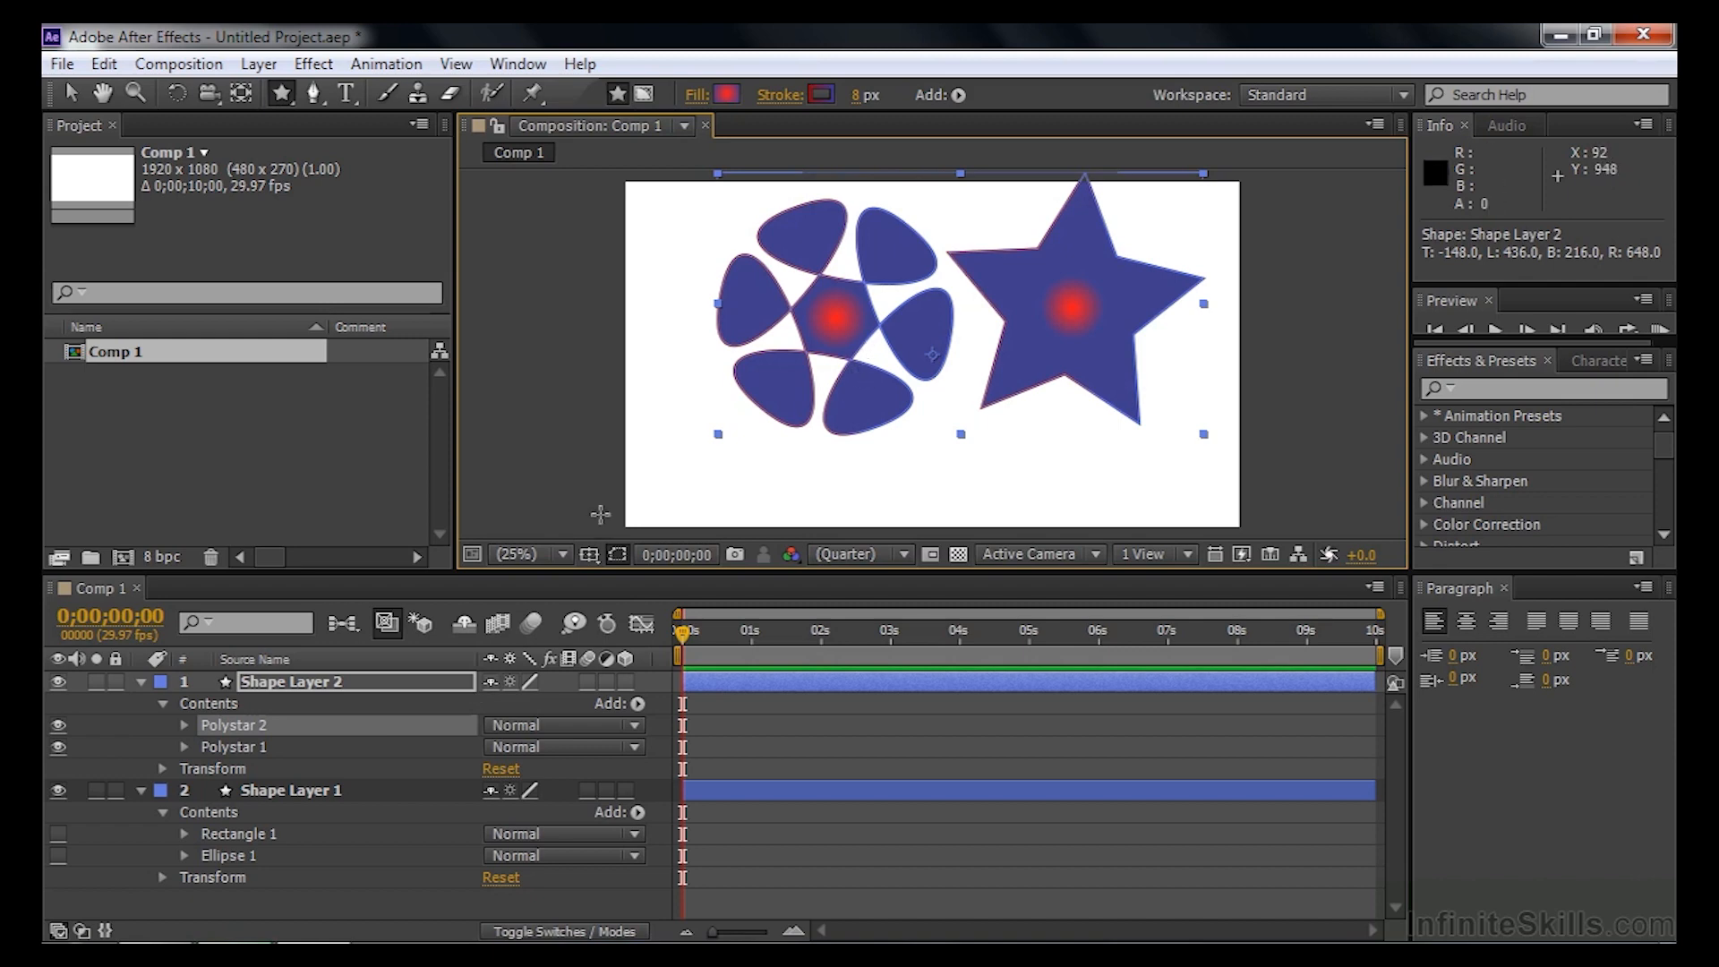
Hide Polystar 2 and expand the path properties of Polystar 1.
{"action": "left_click", "coordinate": [57, 725]}
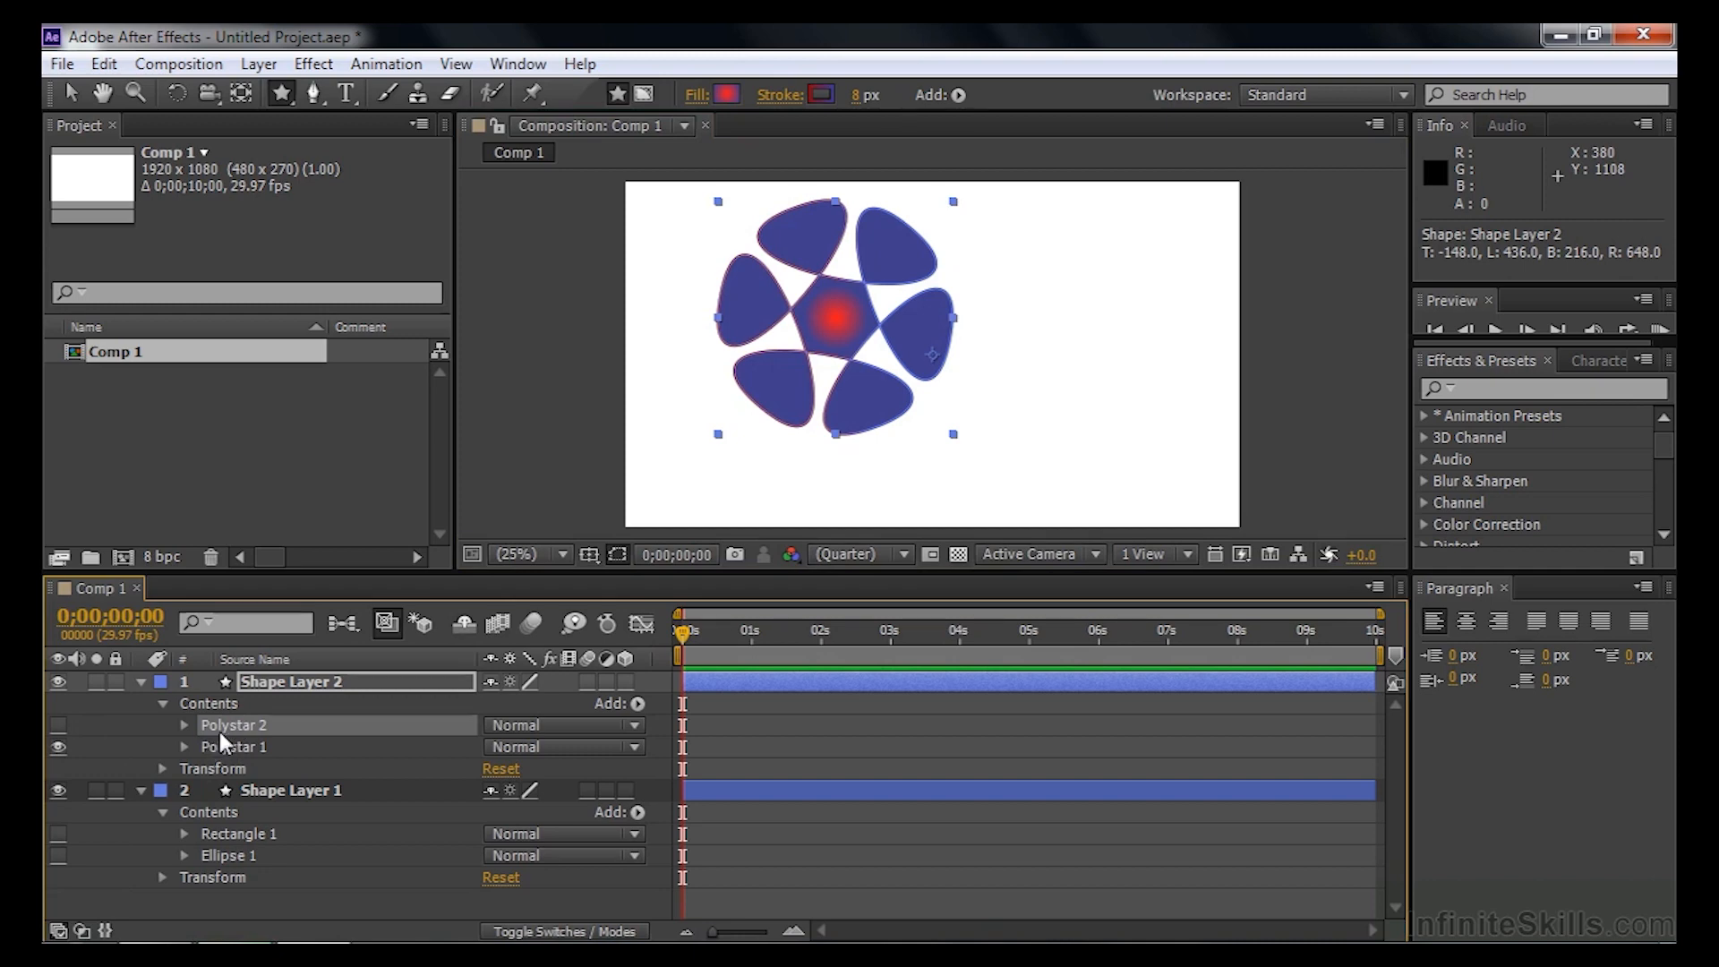
{"action": "left_click", "coordinate": [181, 746]}
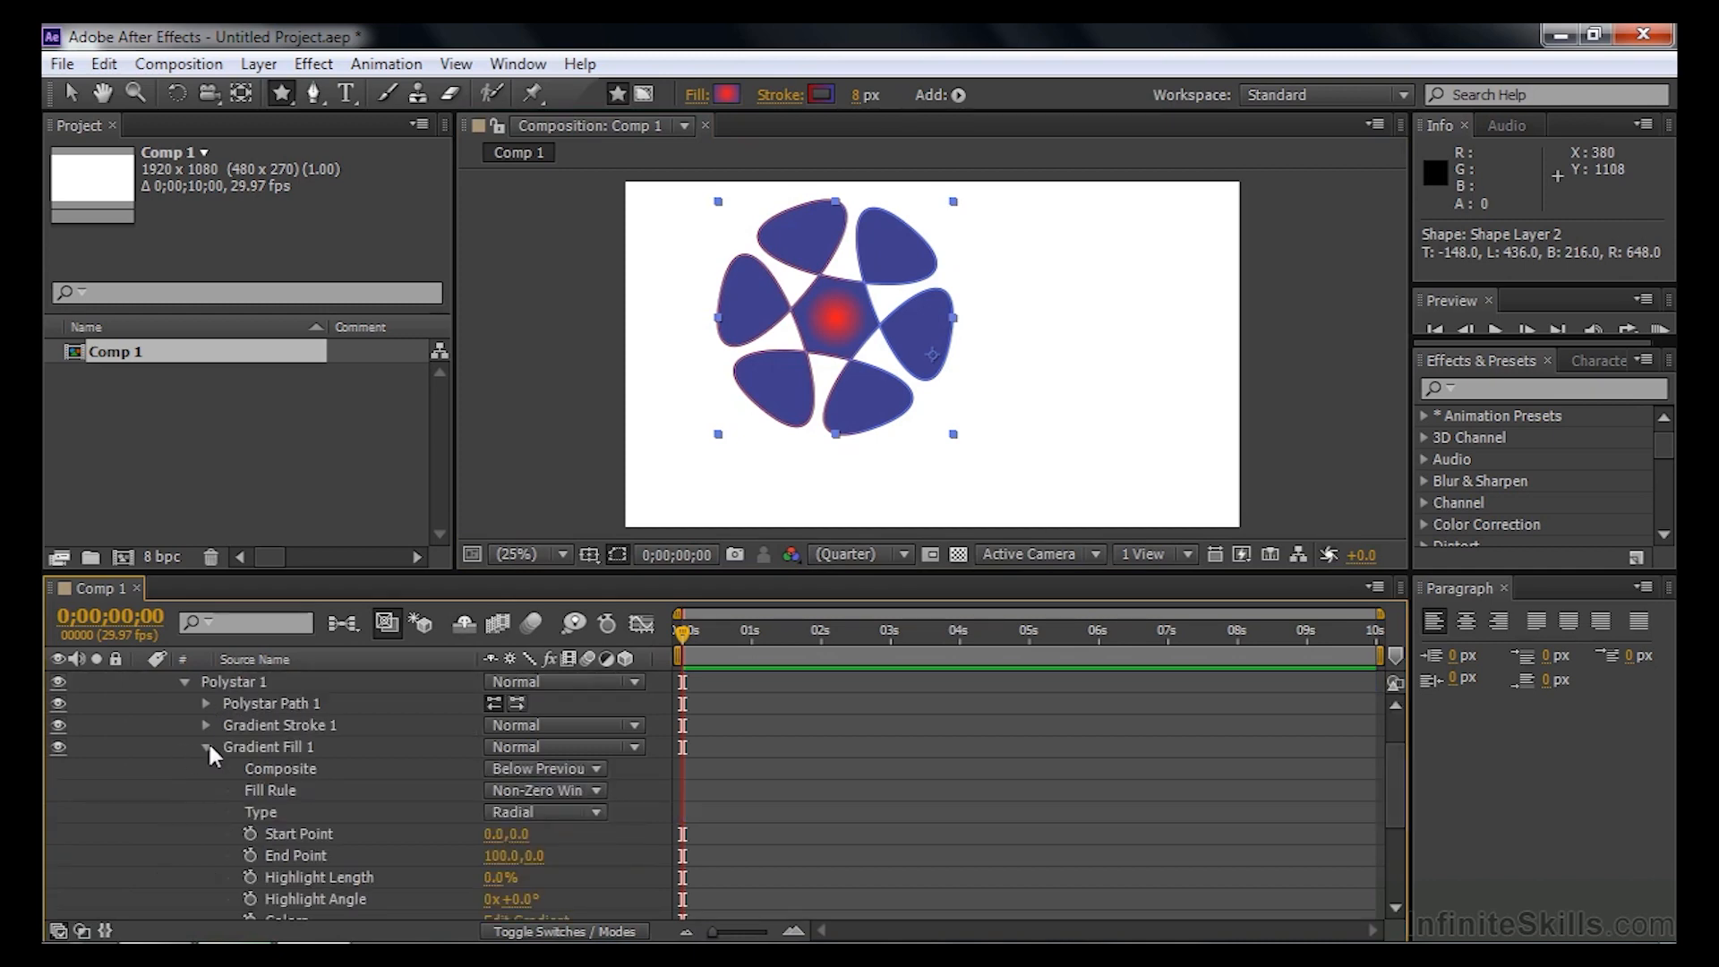
{"action": "left_click", "coordinate": [207, 746]}
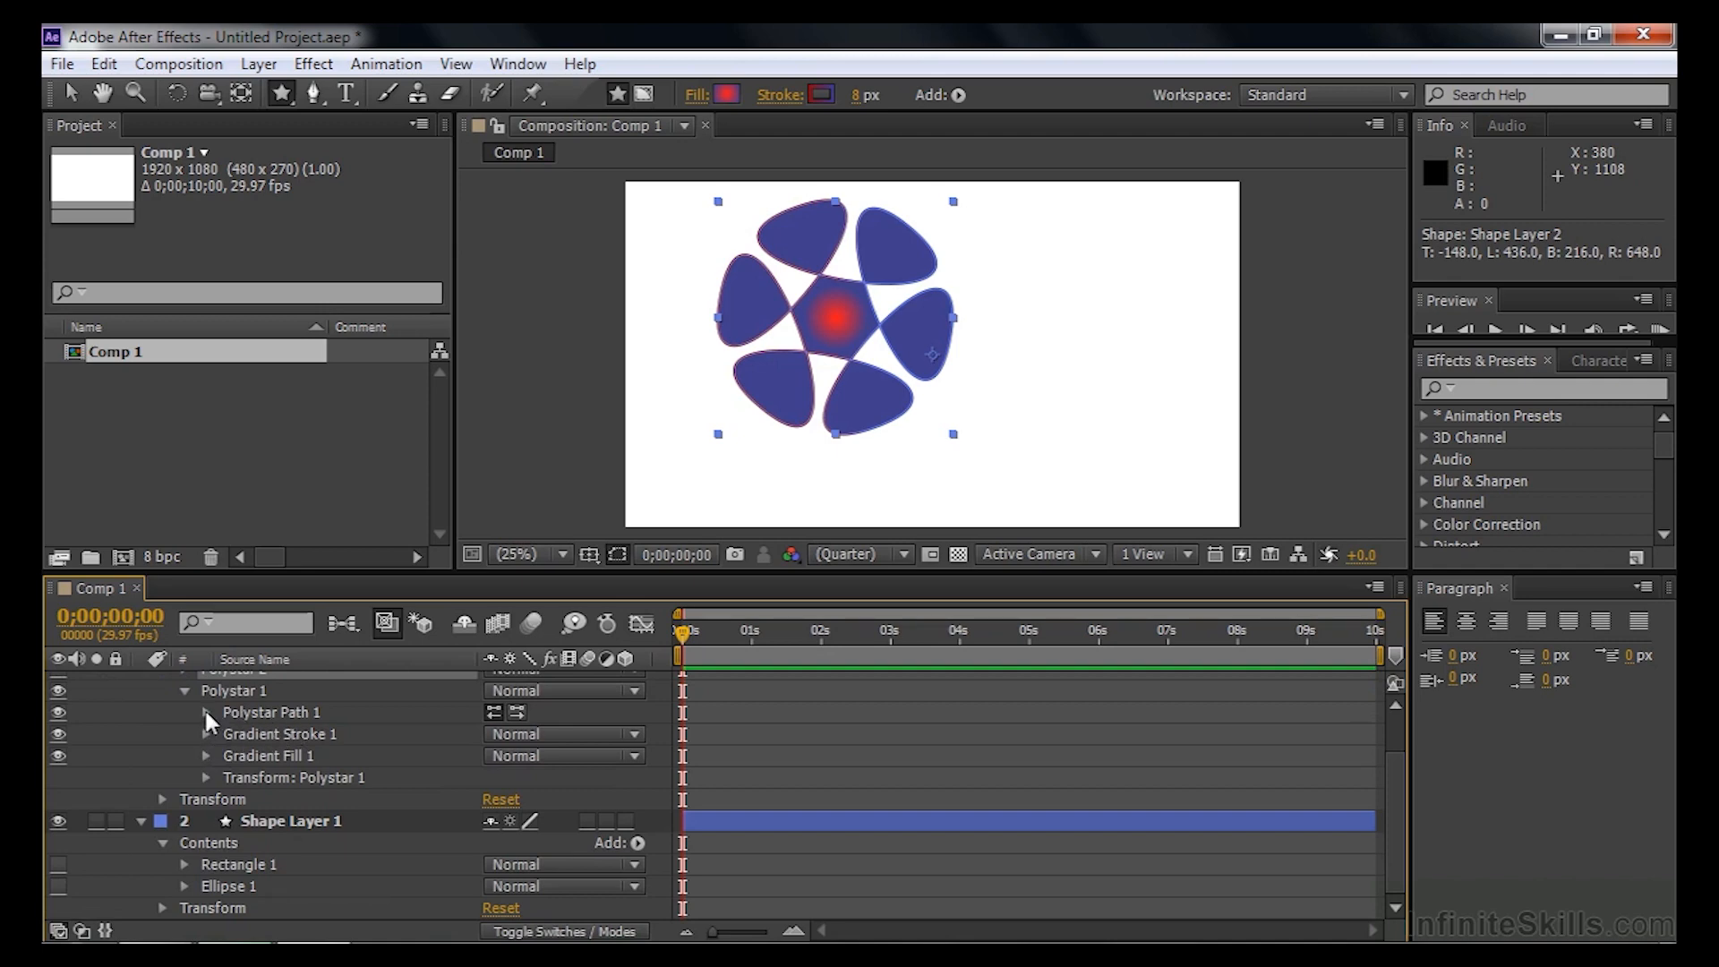
{"action": "left_click", "coordinate": [206, 713]}
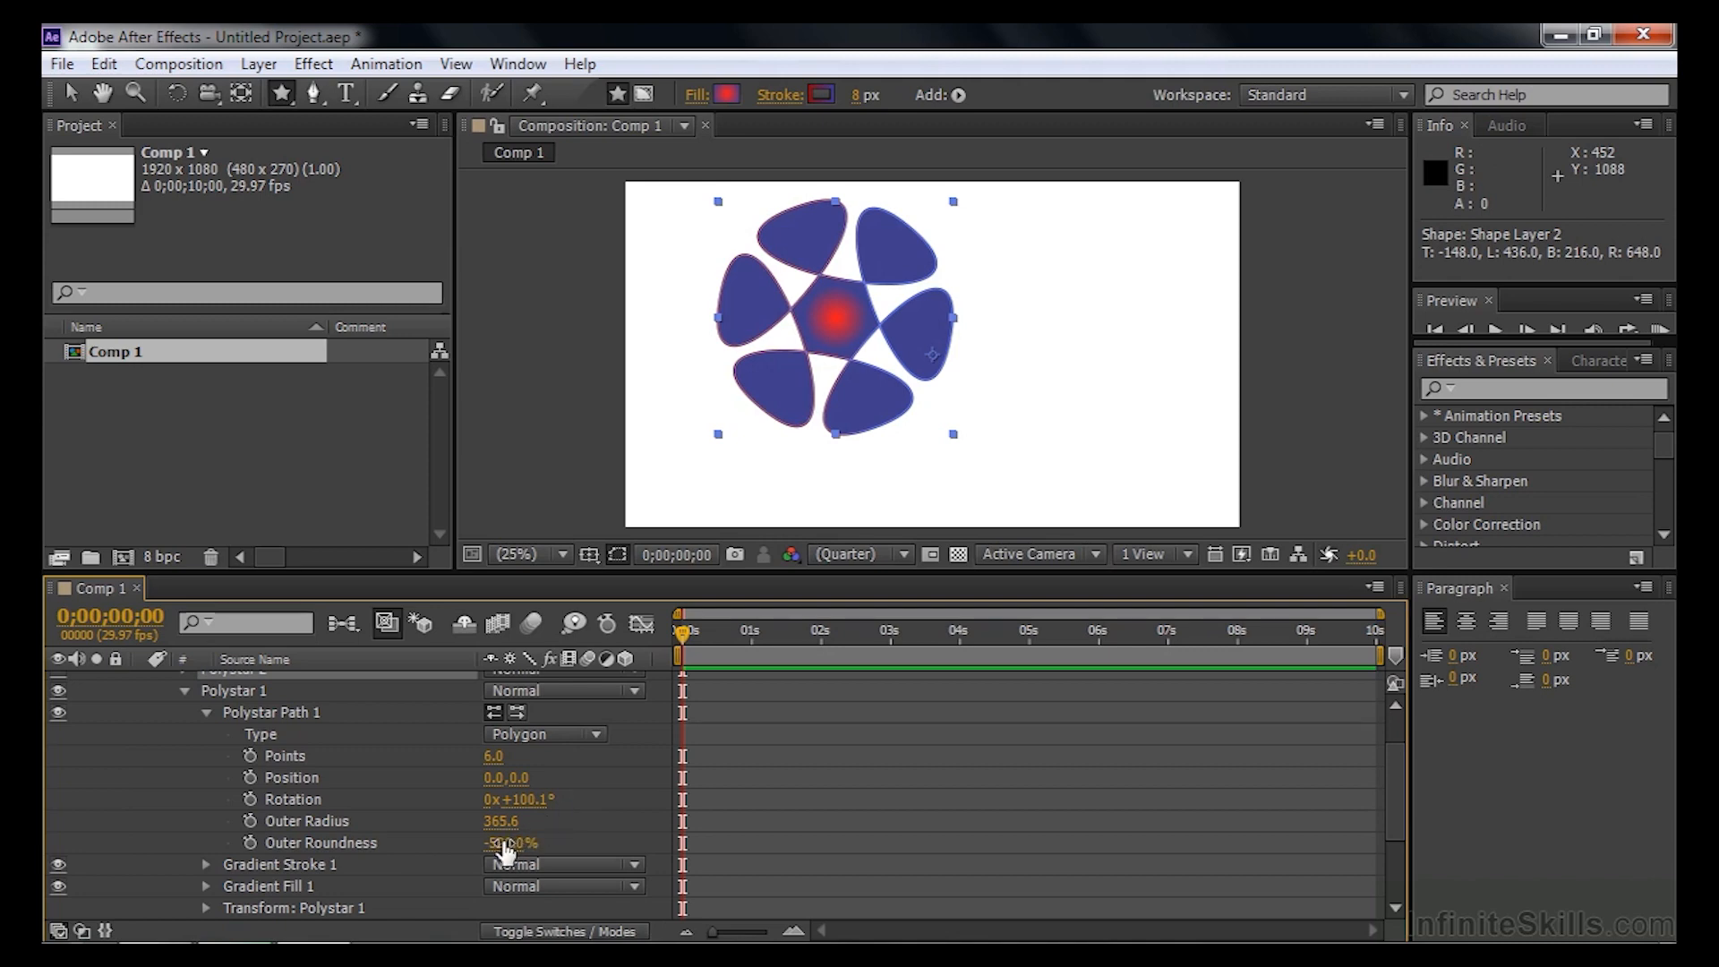
Set Polystar 1's outer roundness to -269% and change its path type to Star.
{"action": "left_click_drag", "start_coordinate": [511, 846], "coordinate": [575, 846]}
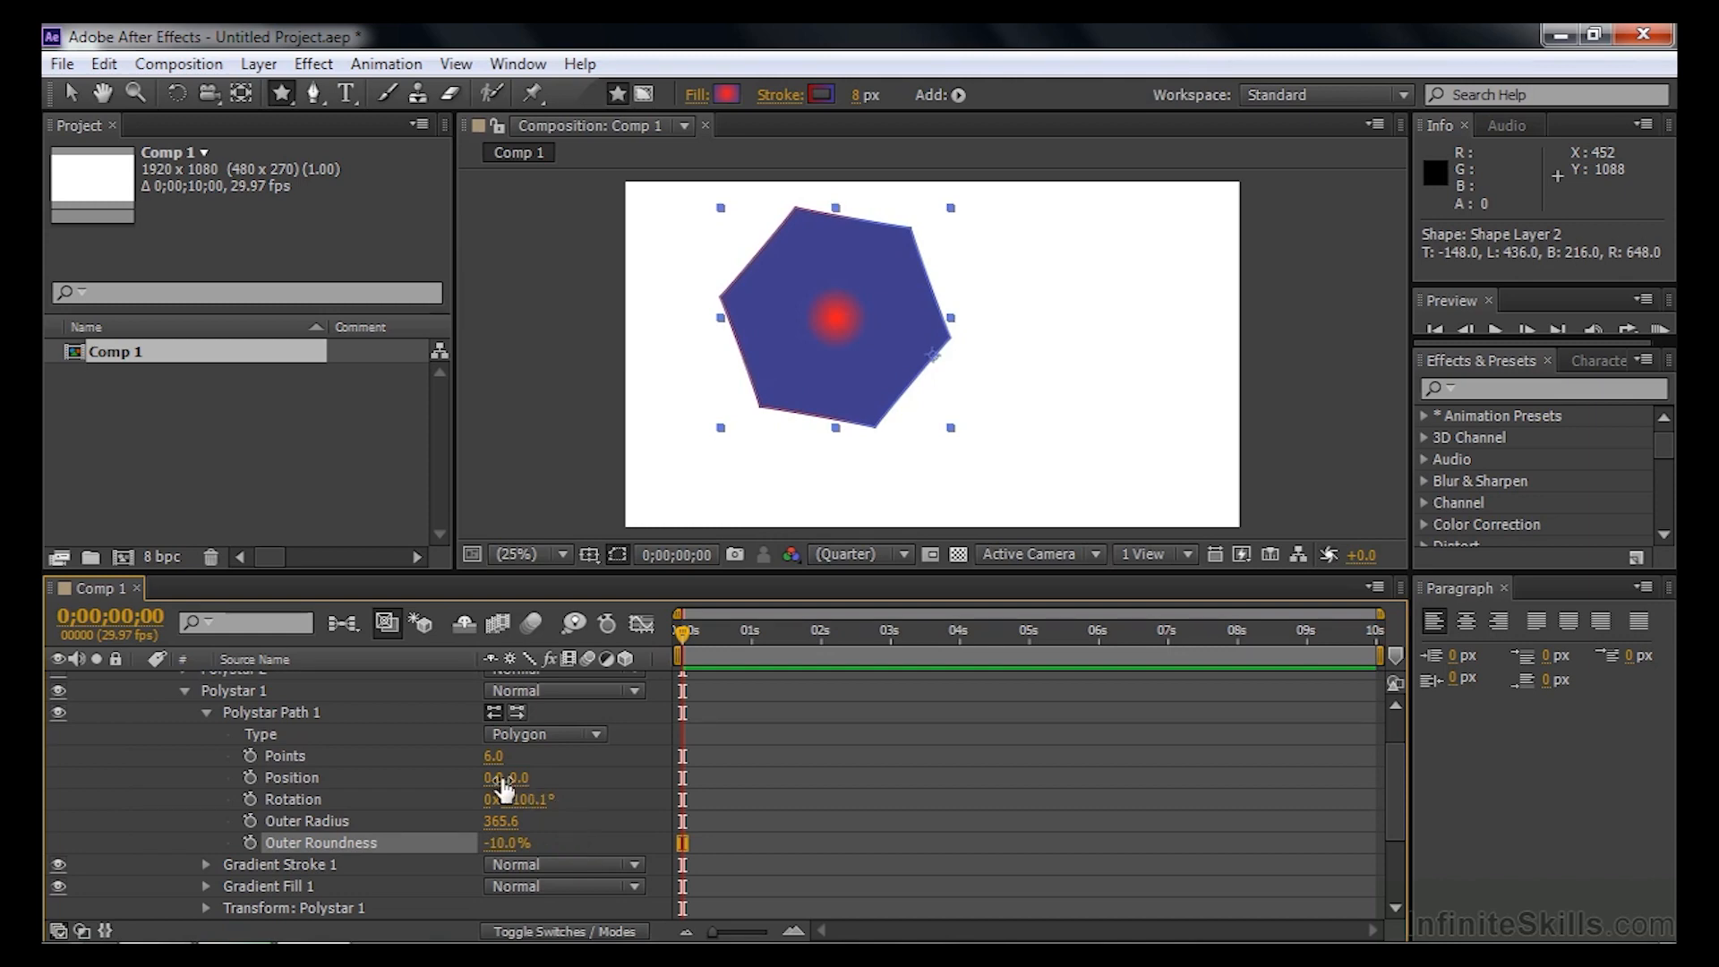
{"action": "left_click_drag", "start_coordinate": [492, 757], "coordinate": [508, 776]}
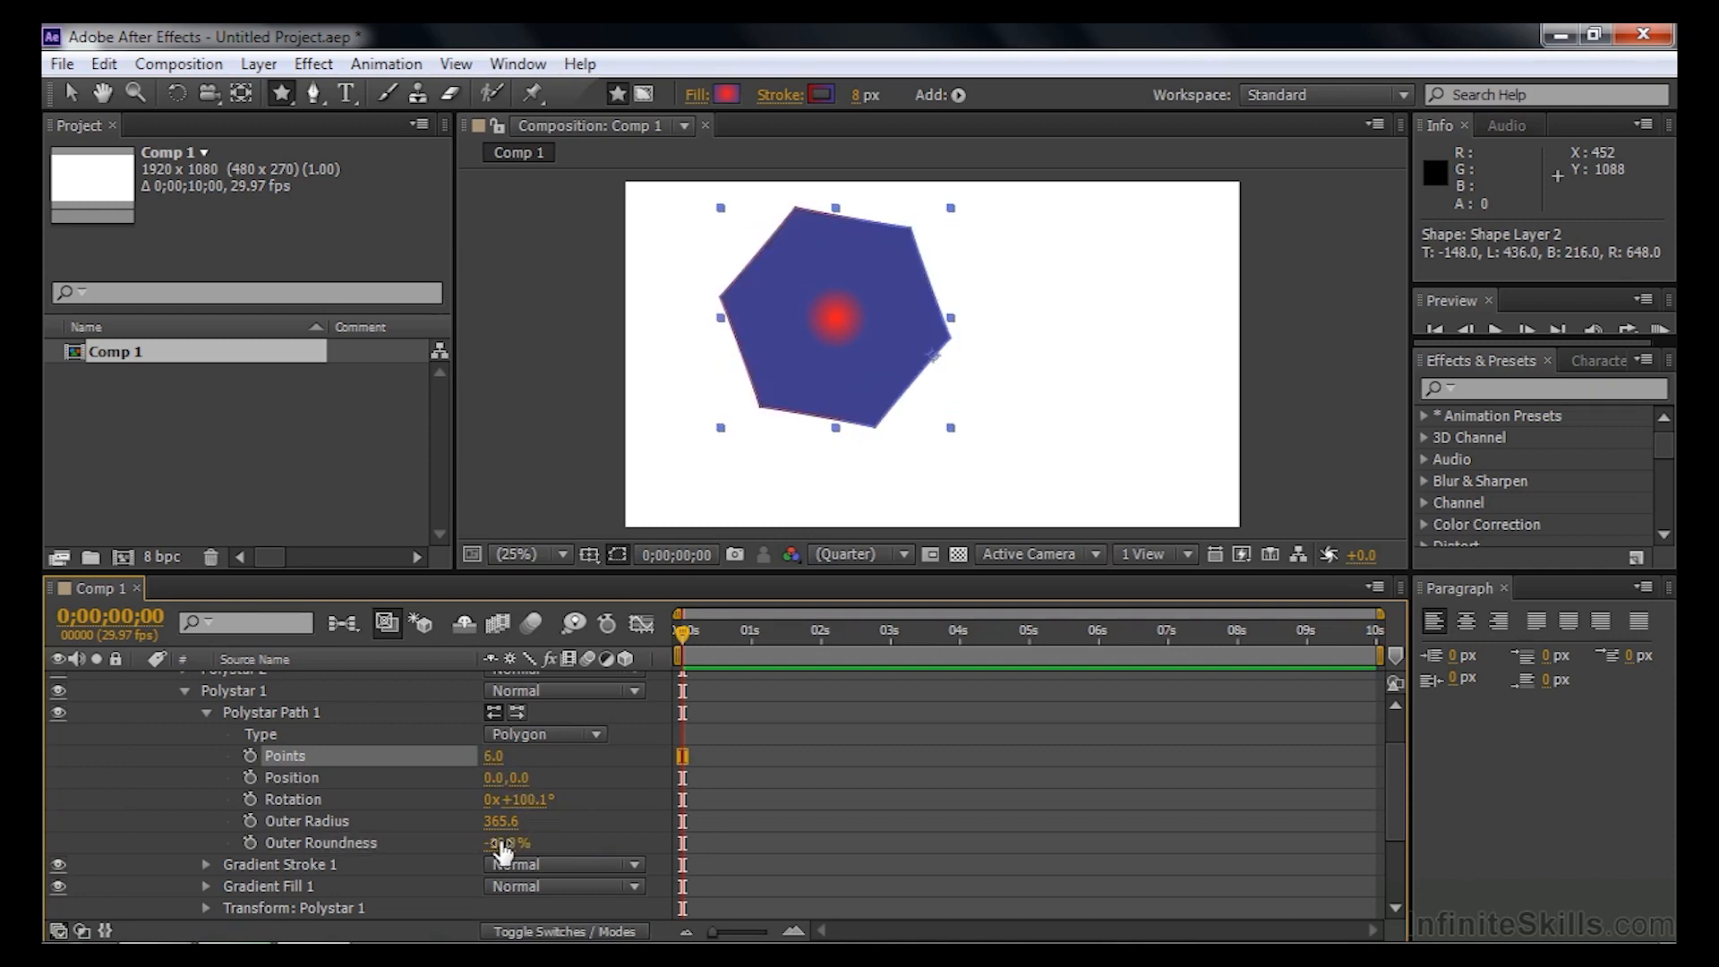
{"action": "left_click_drag", "start_coordinate": [506, 843], "coordinate": [129, 793]}
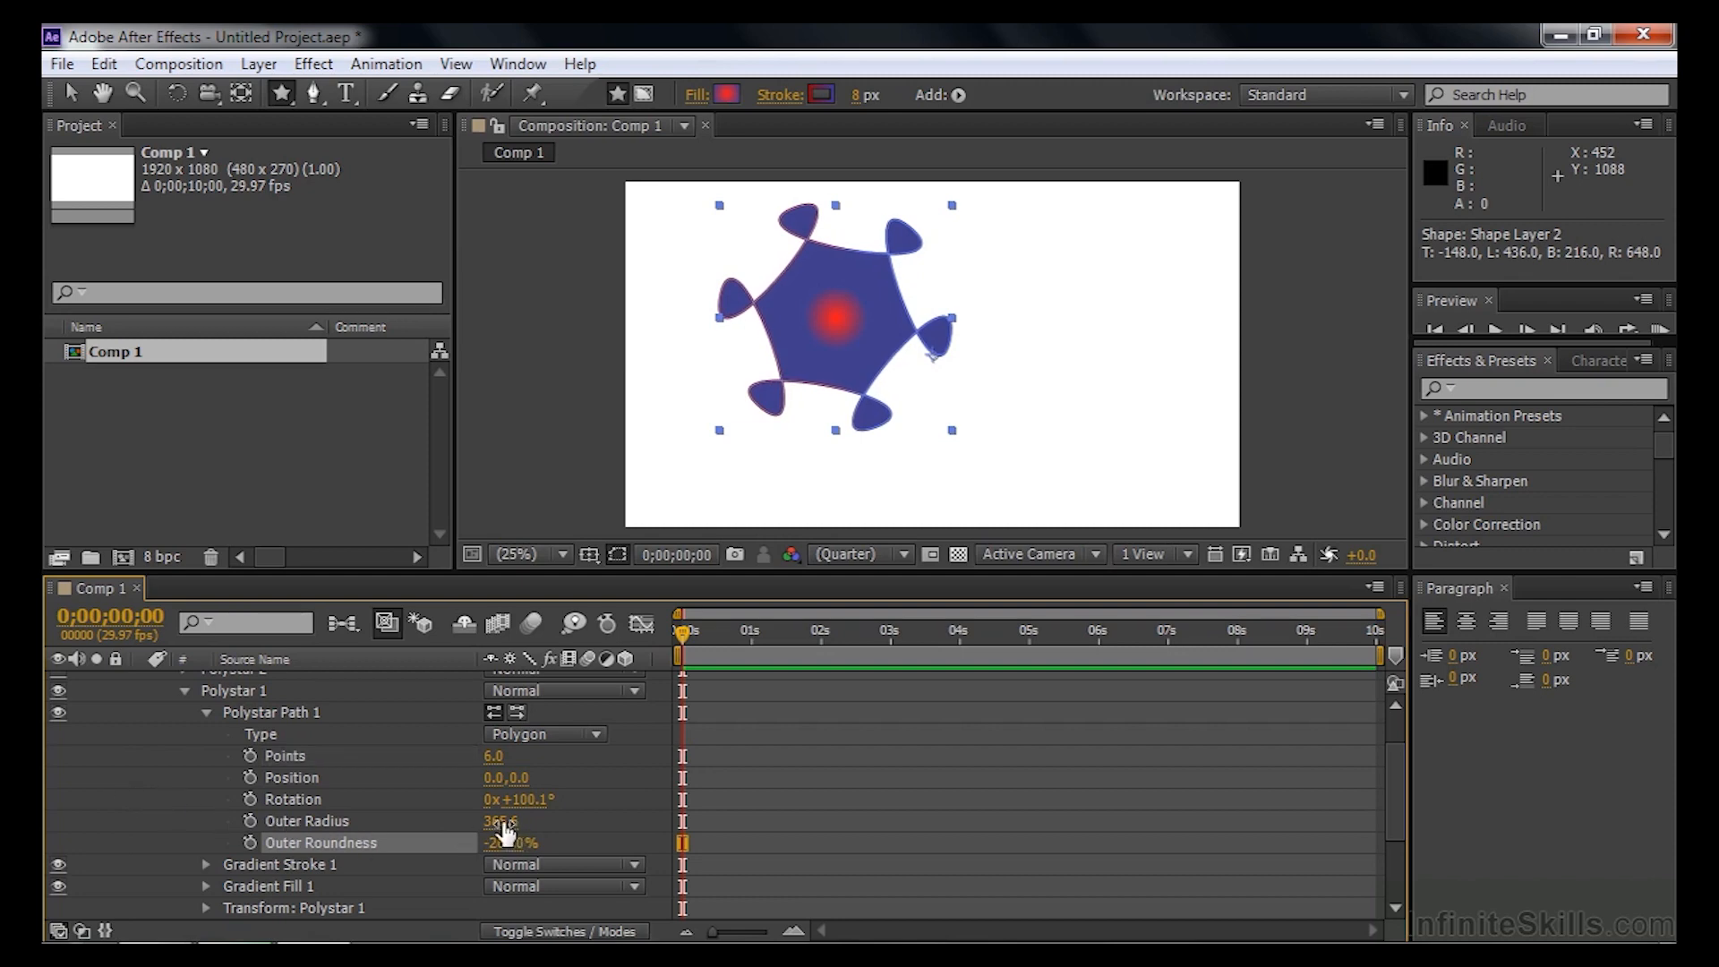
{"action": "mouse_move", "coordinate": [499, 821]}
{"action": "left_mouse_down"}
{"action": "mouse_move", "coordinate": [760, 815]}
{"action": "mouse_move", "coordinate": [493, 824]}
{"action": "mouse_move", "coordinate": [537, 828]}
{"action": "mouse_move", "coordinate": [508, 829]}
{"action": "left_mouse_up"}
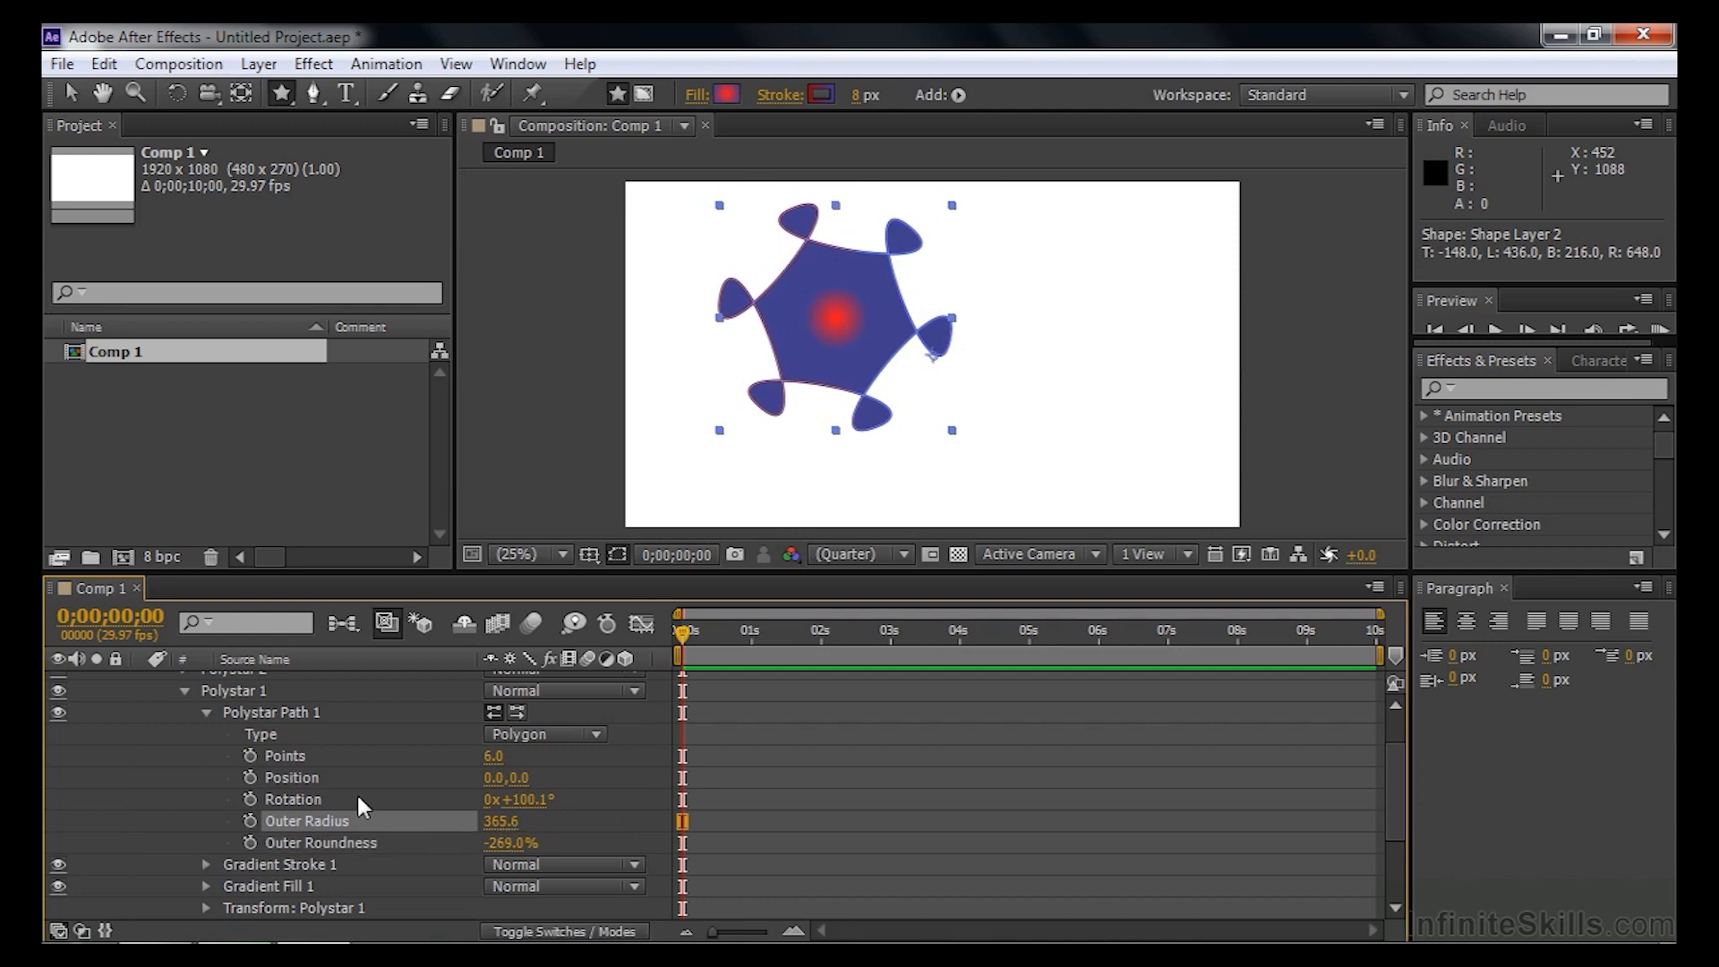
{"action": "left_click", "coordinate": [598, 736]}
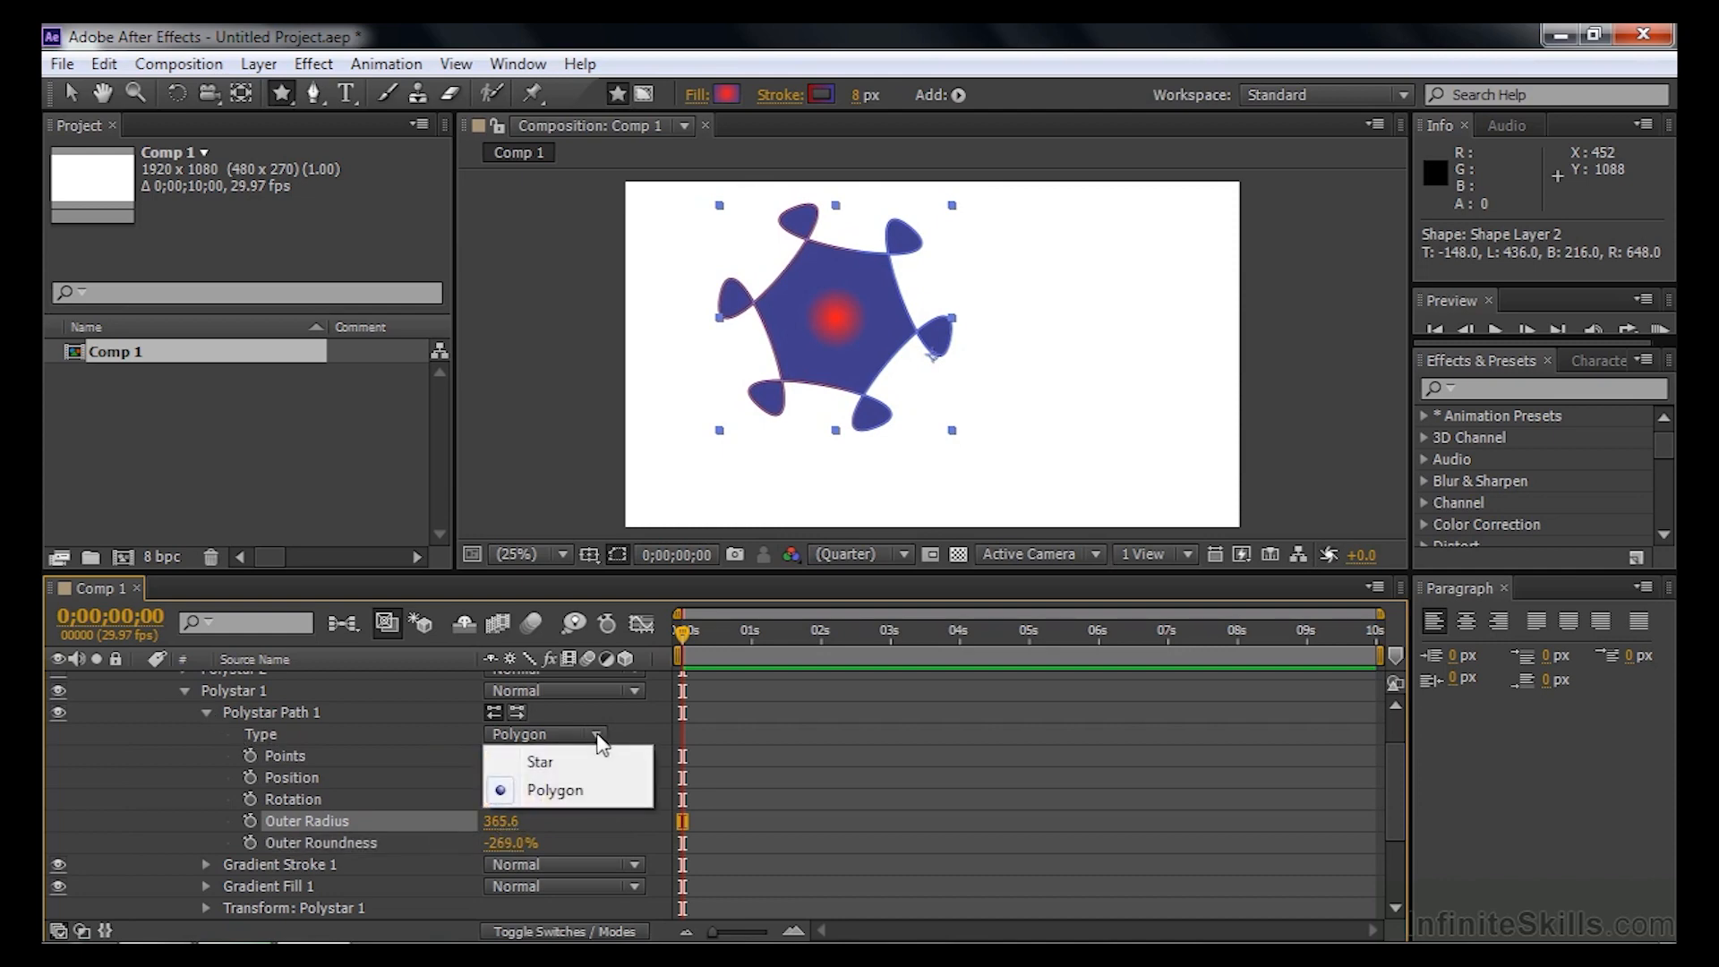
{"action": "left_click", "coordinate": [557, 759]}
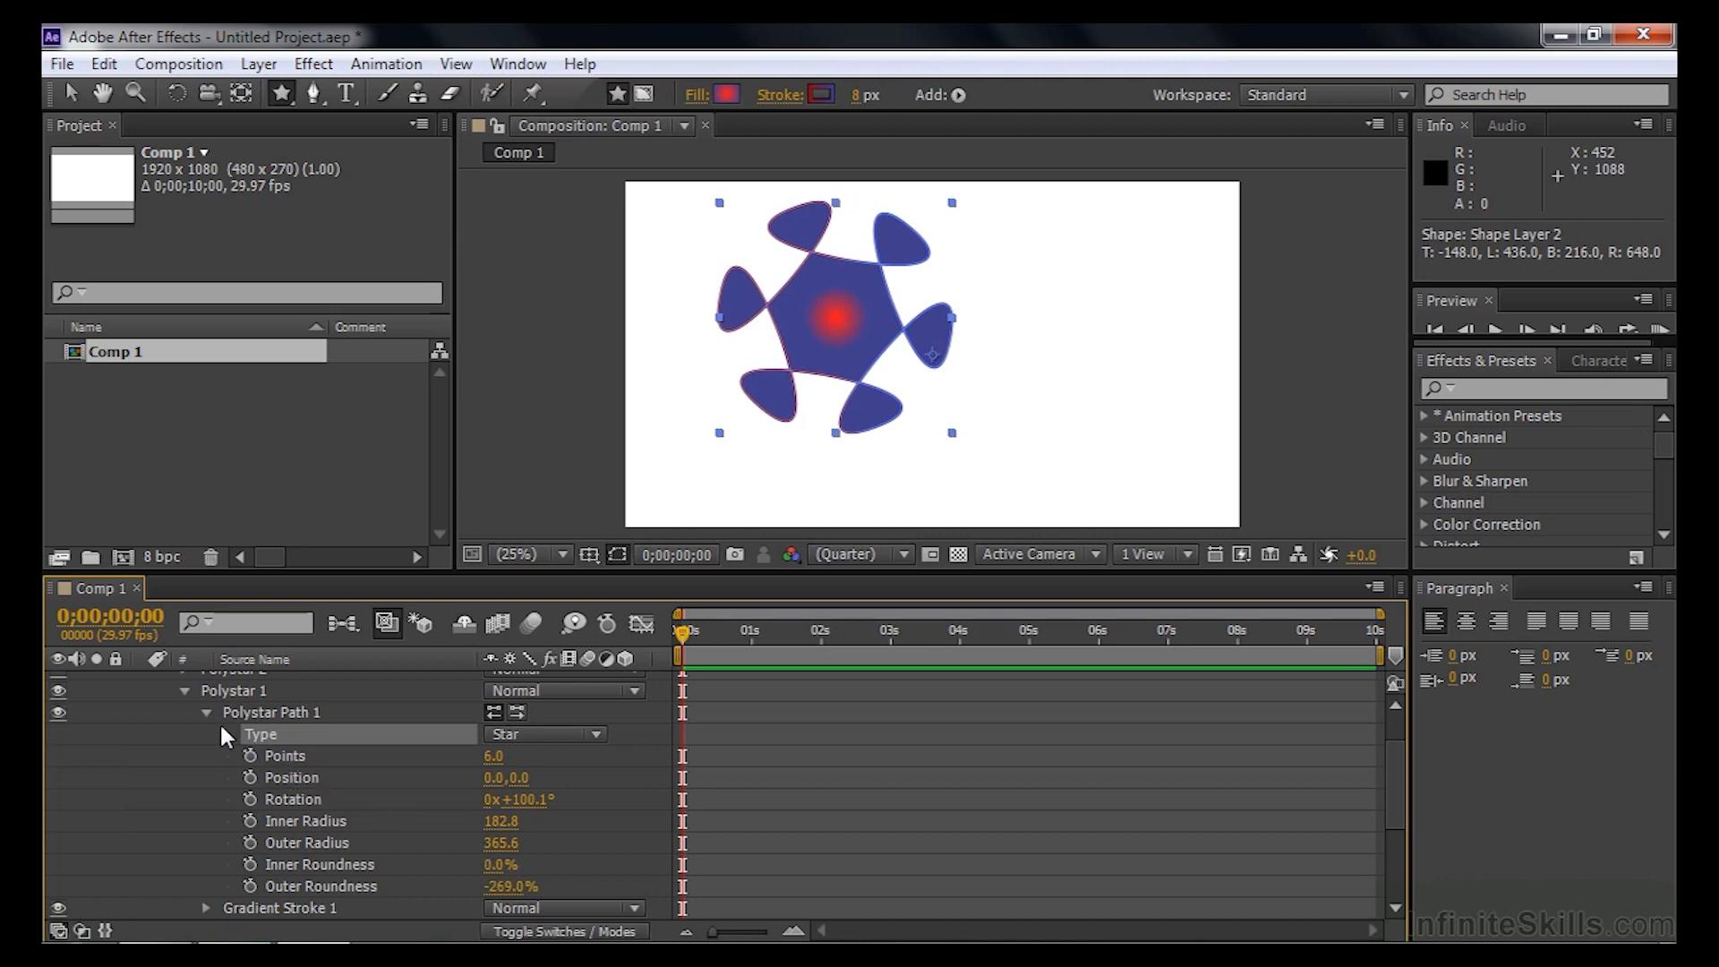
Show Polystar 2 instead of Polystar 1 and expand the path properties of Polystar 2.
{"action": "left_click", "coordinate": [186, 691]}
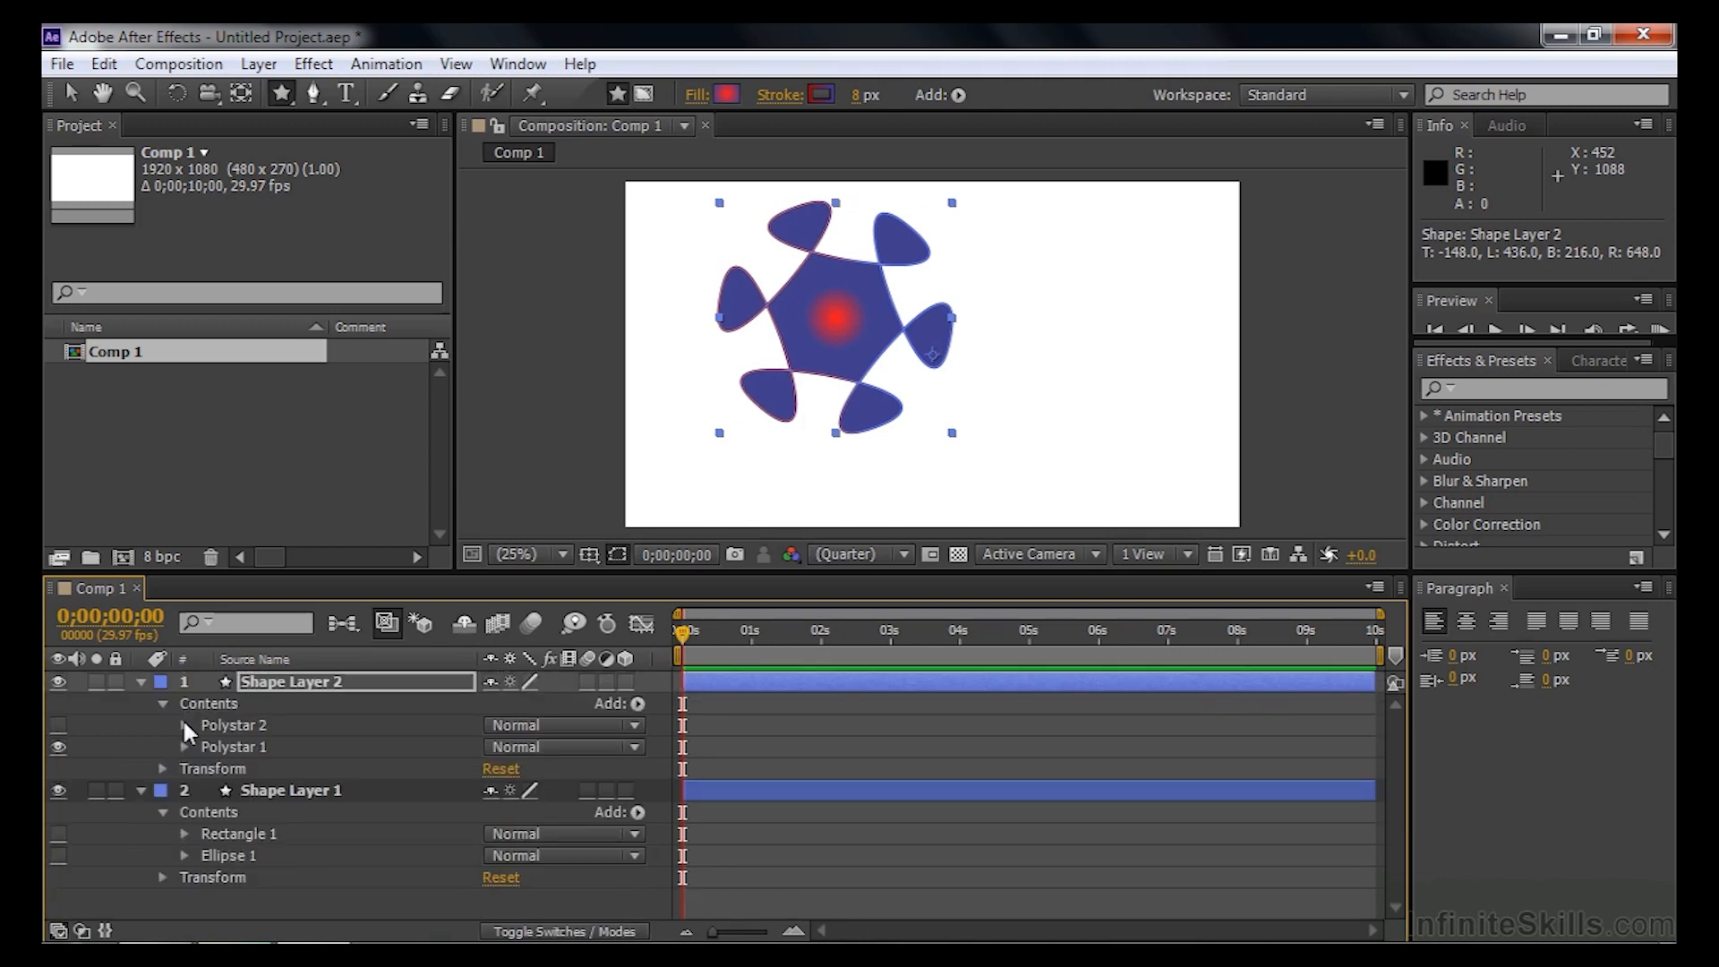
{"action": "left_click", "coordinate": [57, 726]}
{"action": "left_click", "coordinate": [57, 747]}
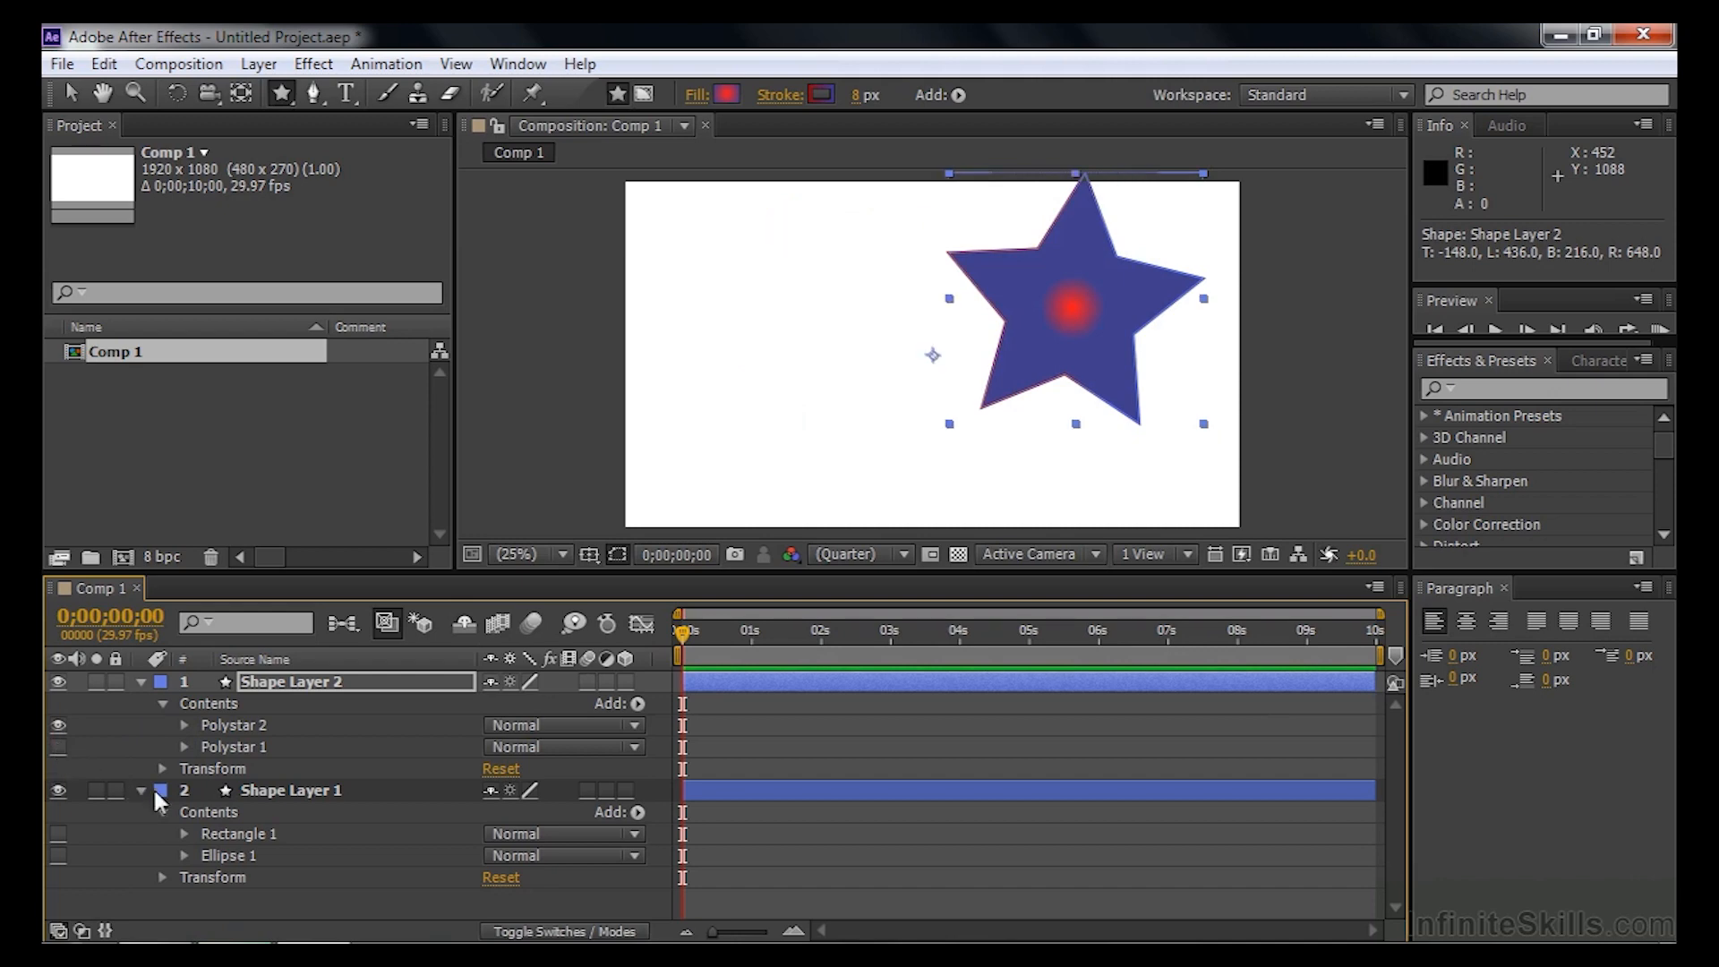
{"action": "left_click", "coordinate": [185, 725]}
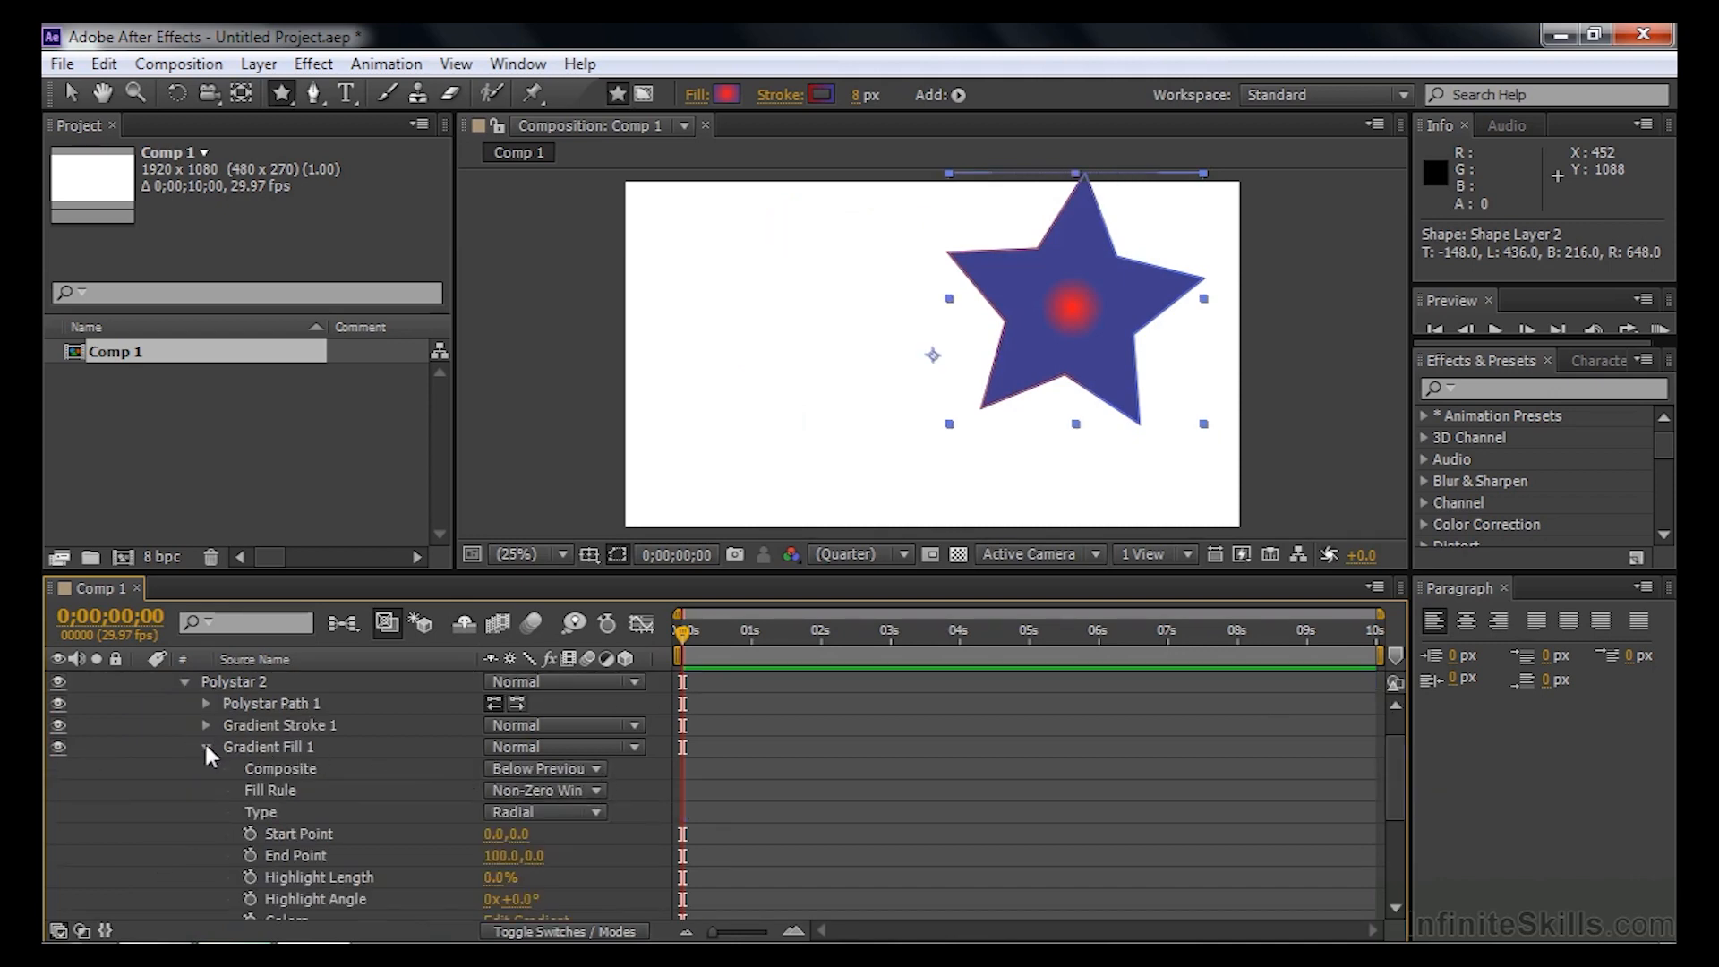
{"action": "left_click", "coordinate": [206, 745]}
{"action": "left_click", "coordinate": [206, 704]}
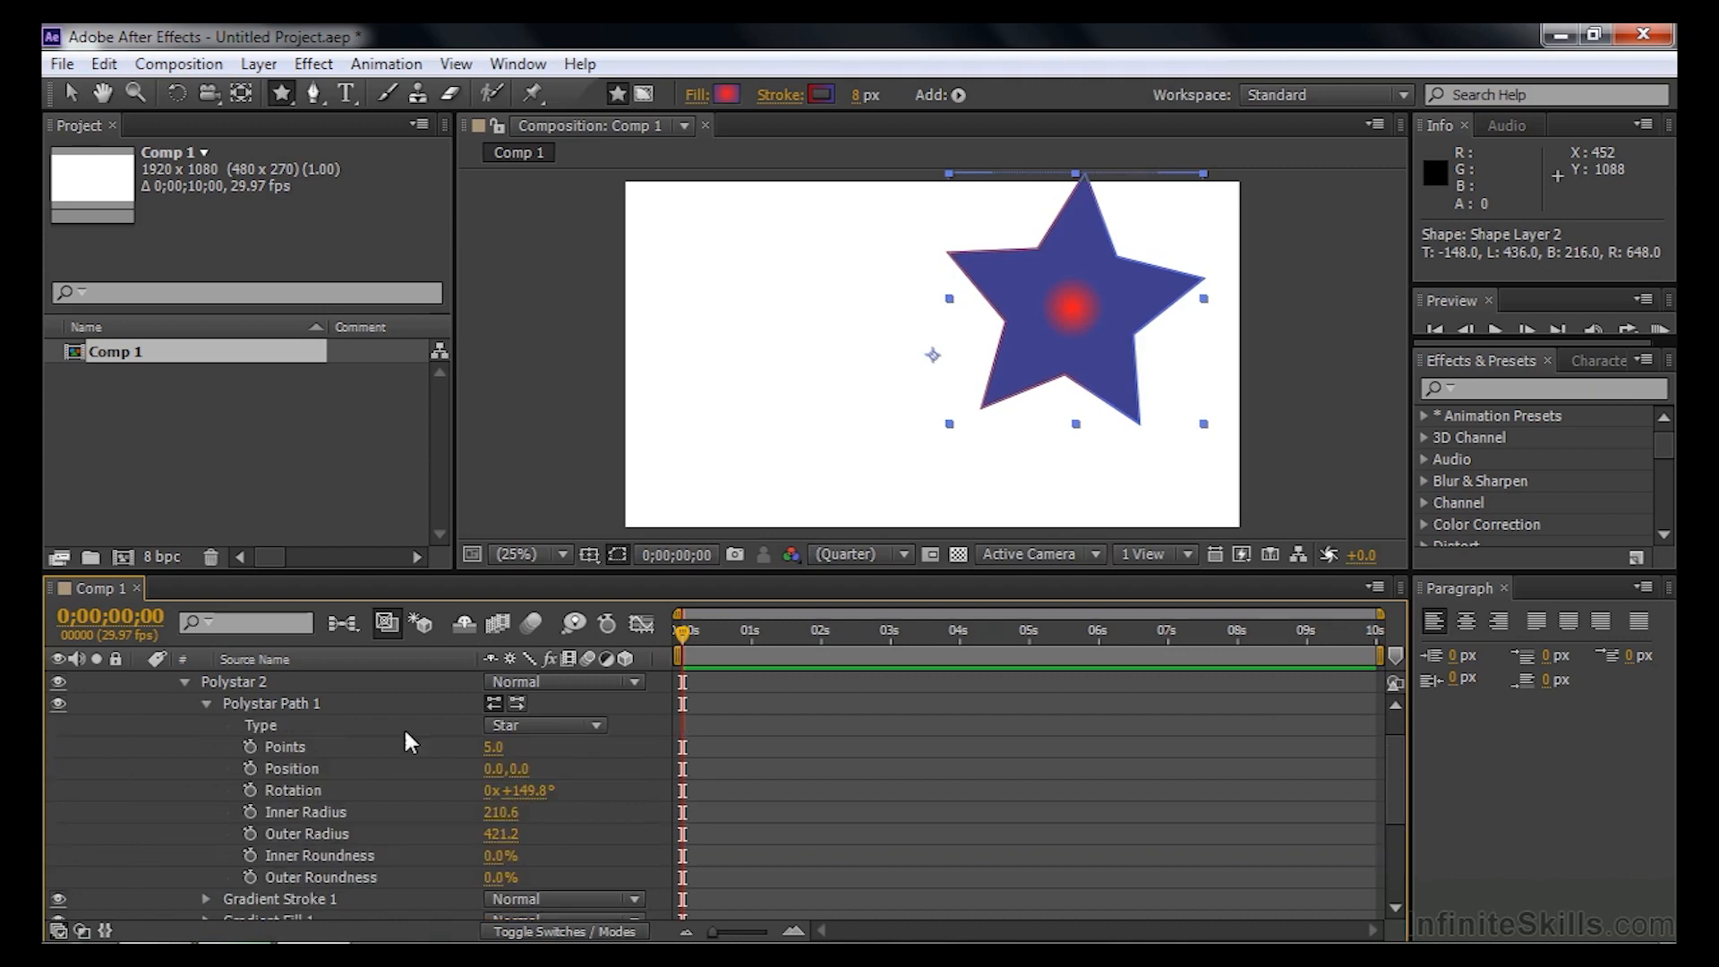
Try the Polygon type on Polystar 2 and switch it back to Star.
{"action": "left_click", "coordinate": [595, 727]}
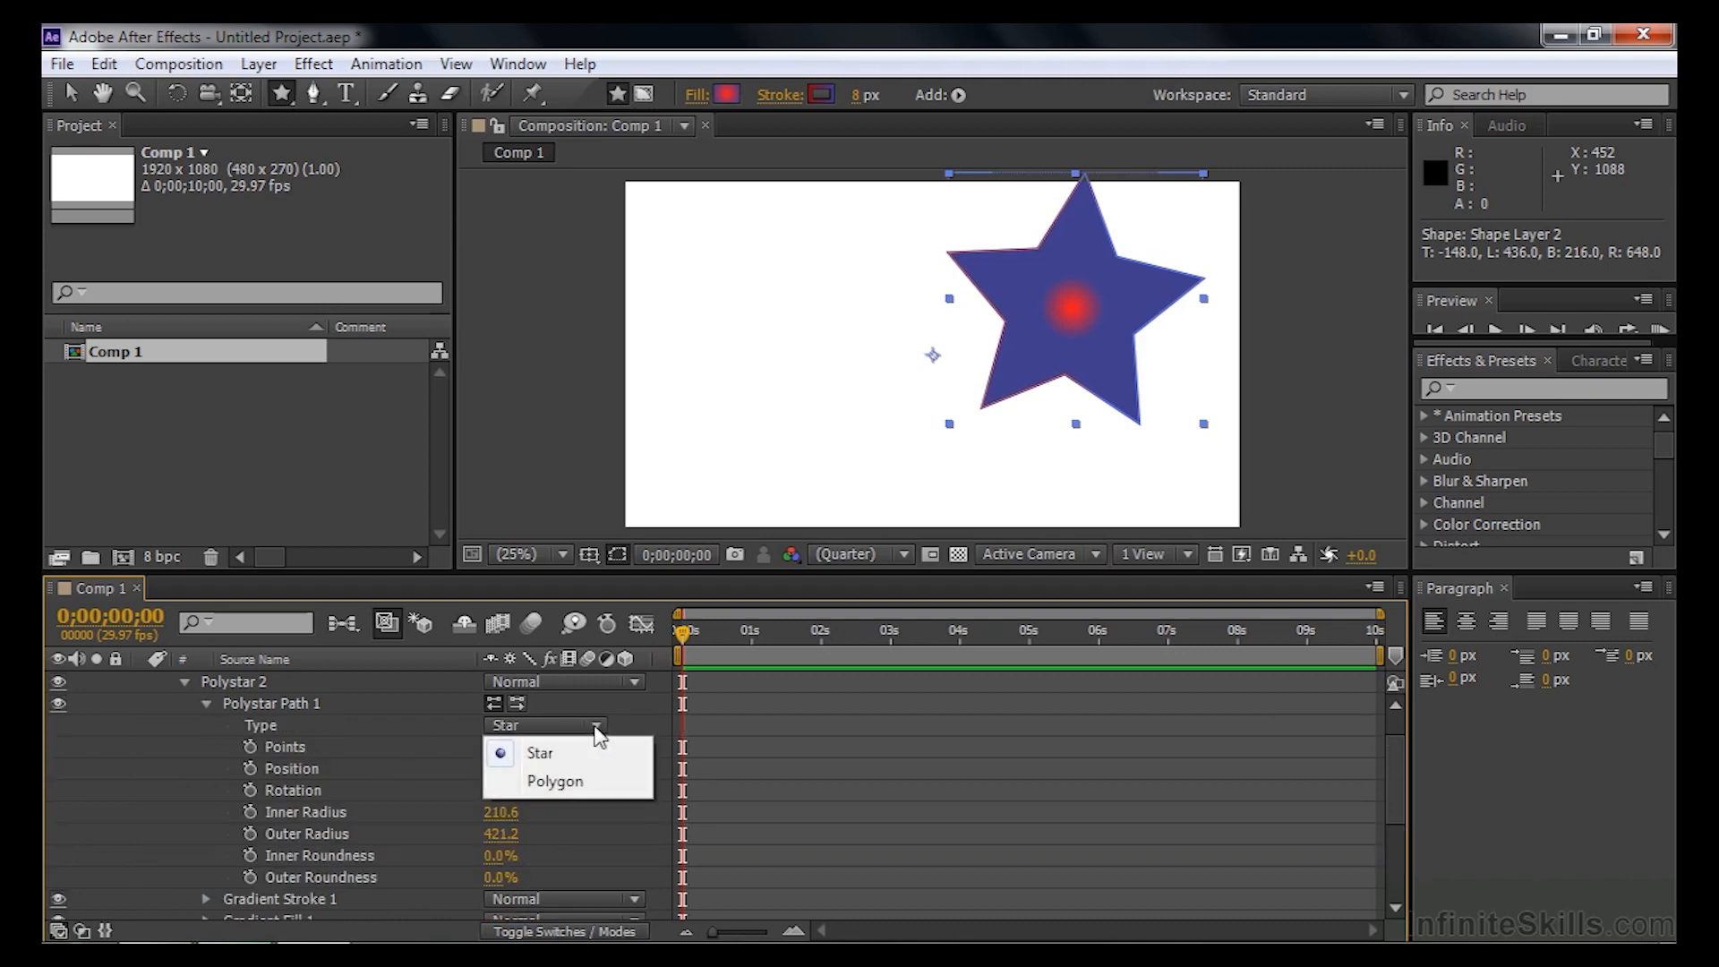
{"action": "left_click", "coordinate": [576, 780]}
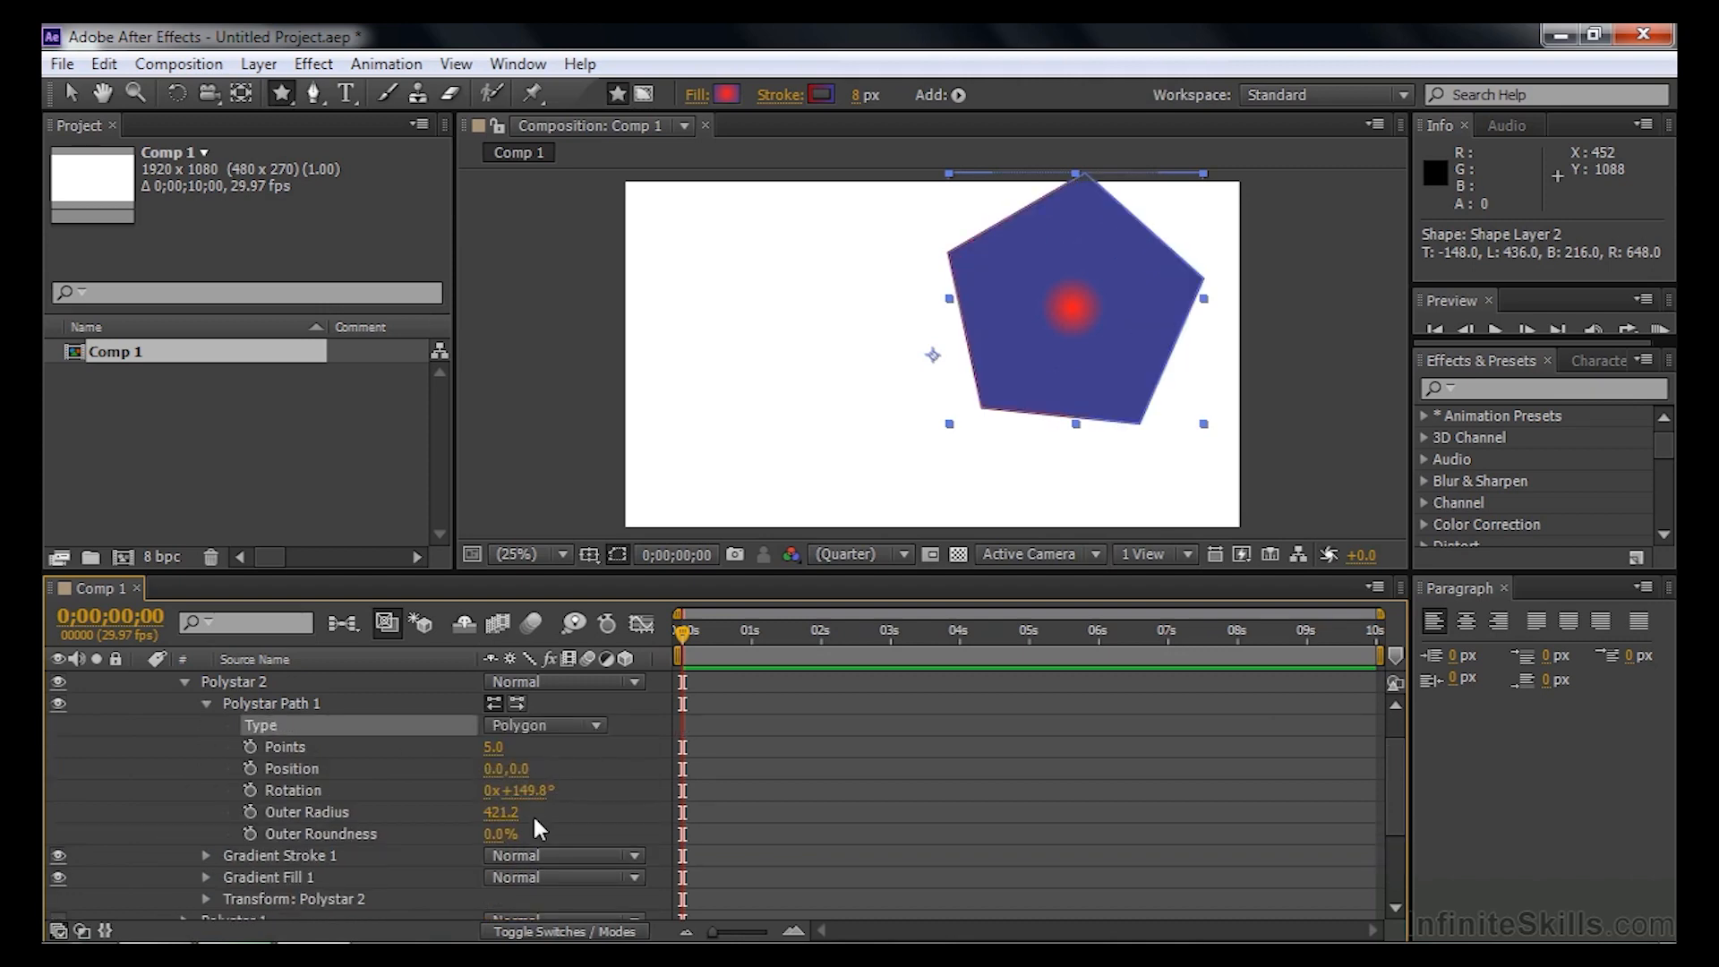
{"action": "left_click", "coordinate": [590, 724]}
{"action": "left_click", "coordinate": [566, 754]}
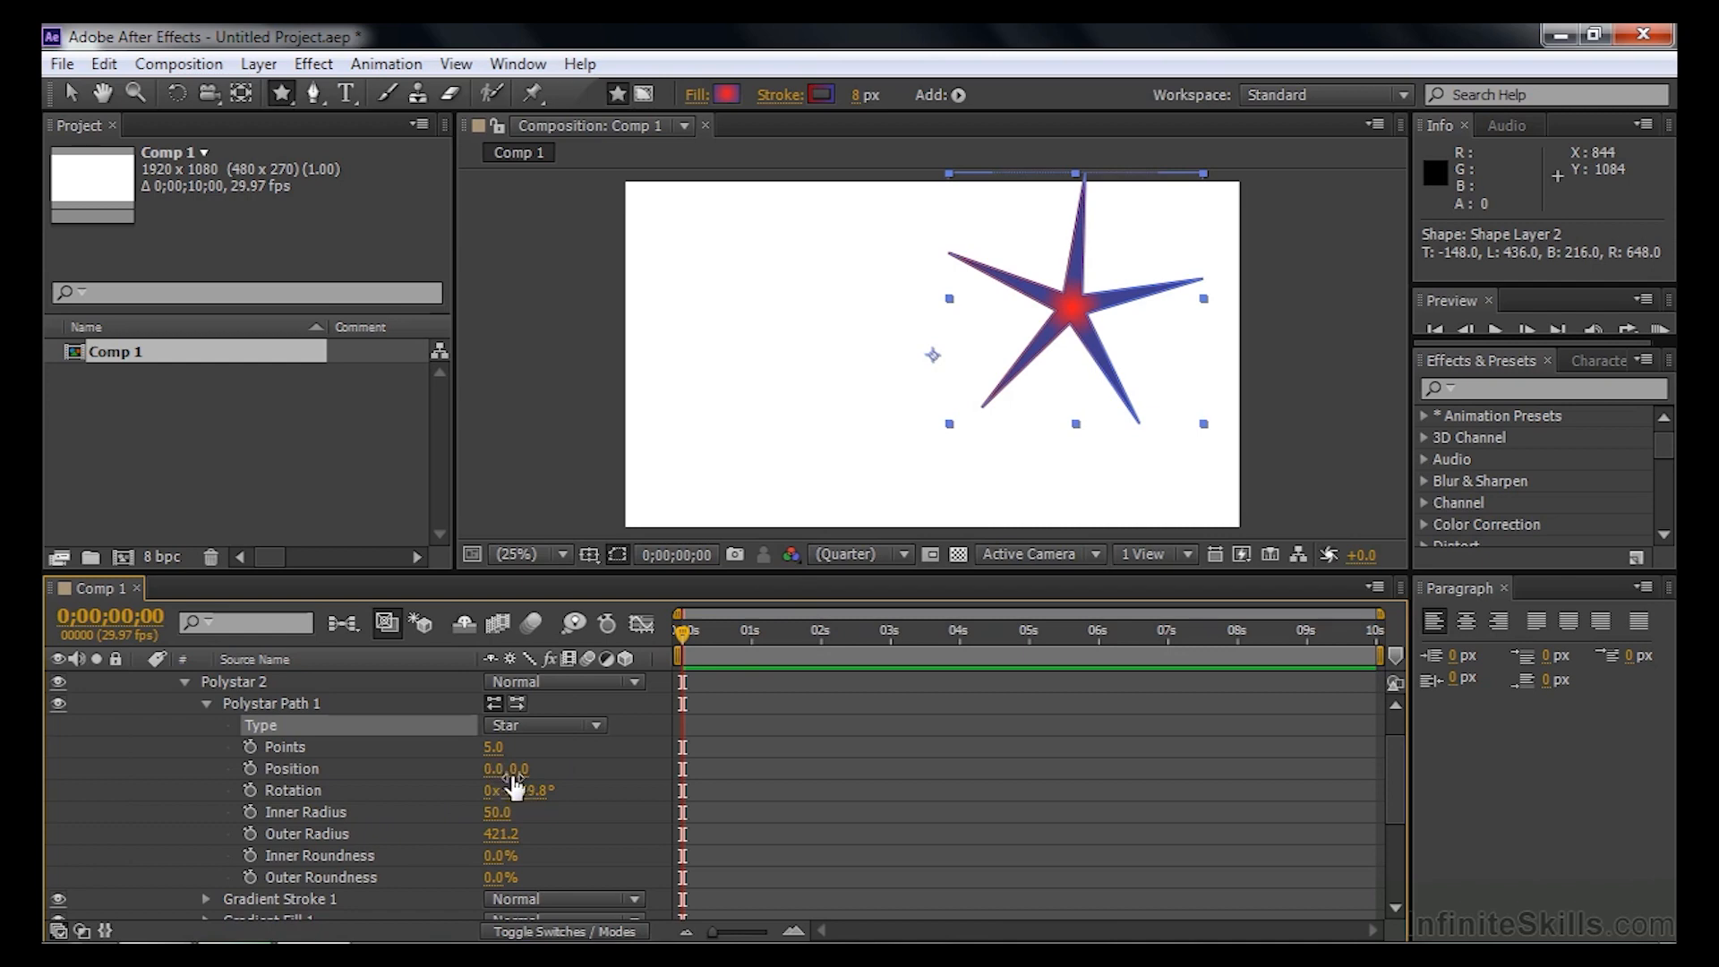
Give the Polystar 2 star 16 points, an inner radius of 144, an outer radius of 414.2 and 1% inner roundness.
{"action": "left_click_drag", "start_coordinate": [493, 749], "coordinate": [520, 762]}
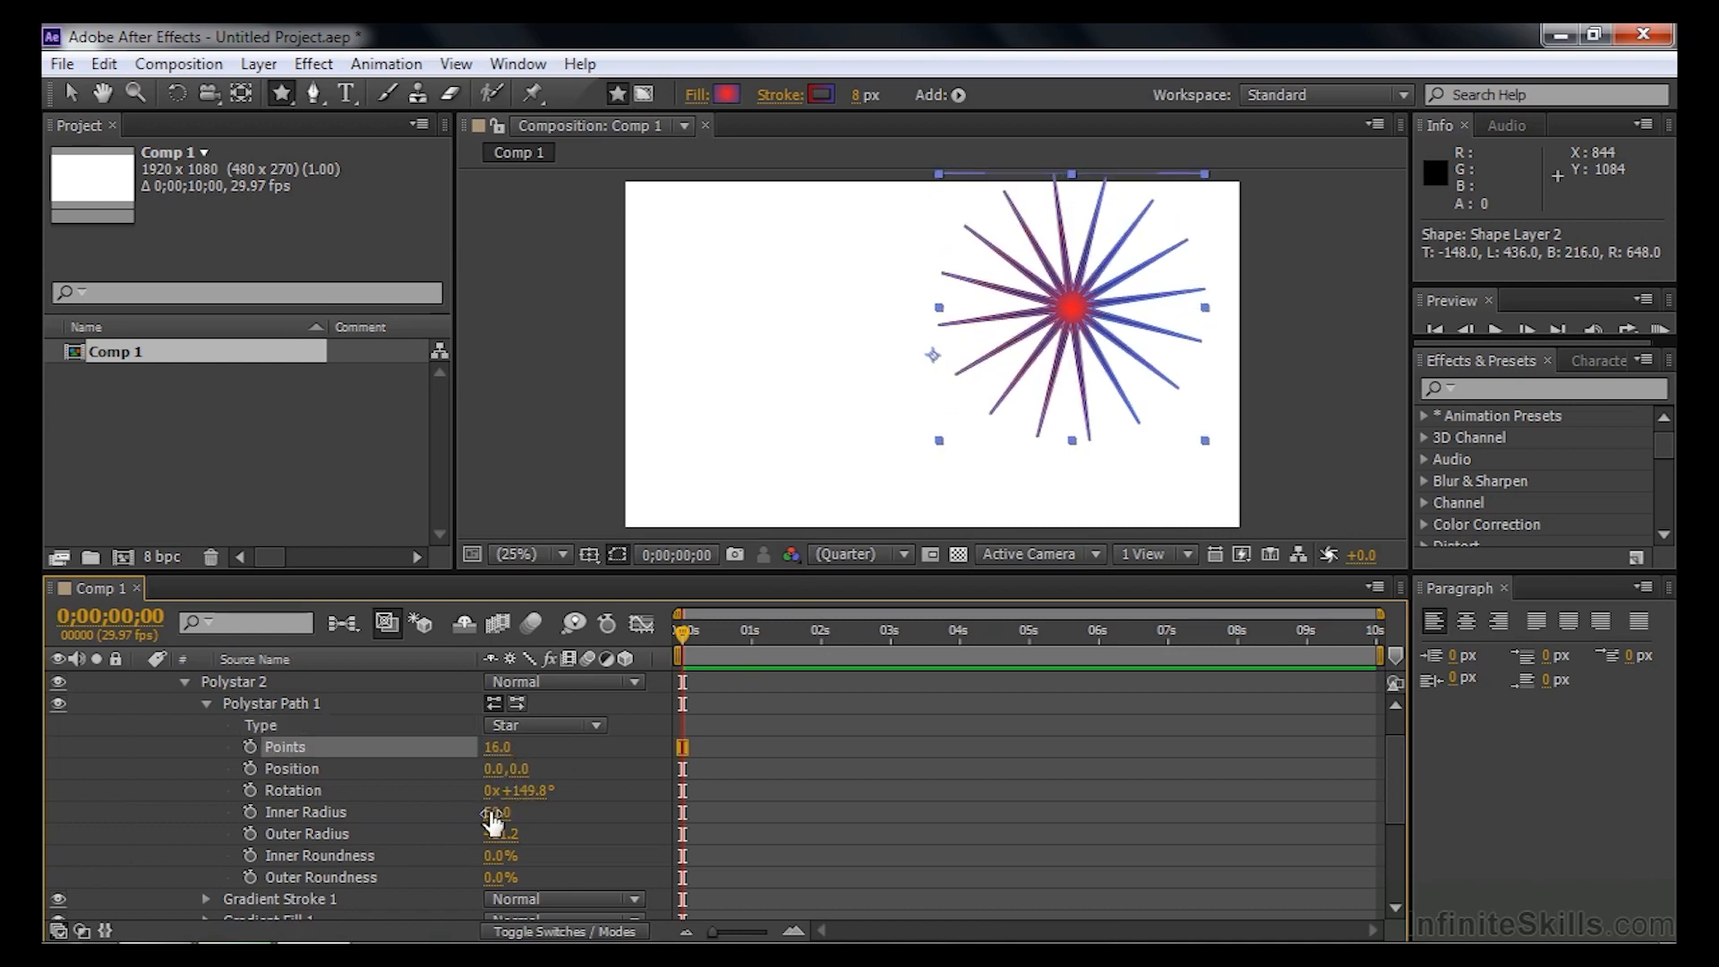
{"action": "left_click_drag", "start_coordinate": [491, 813], "coordinate": [623, 823]}
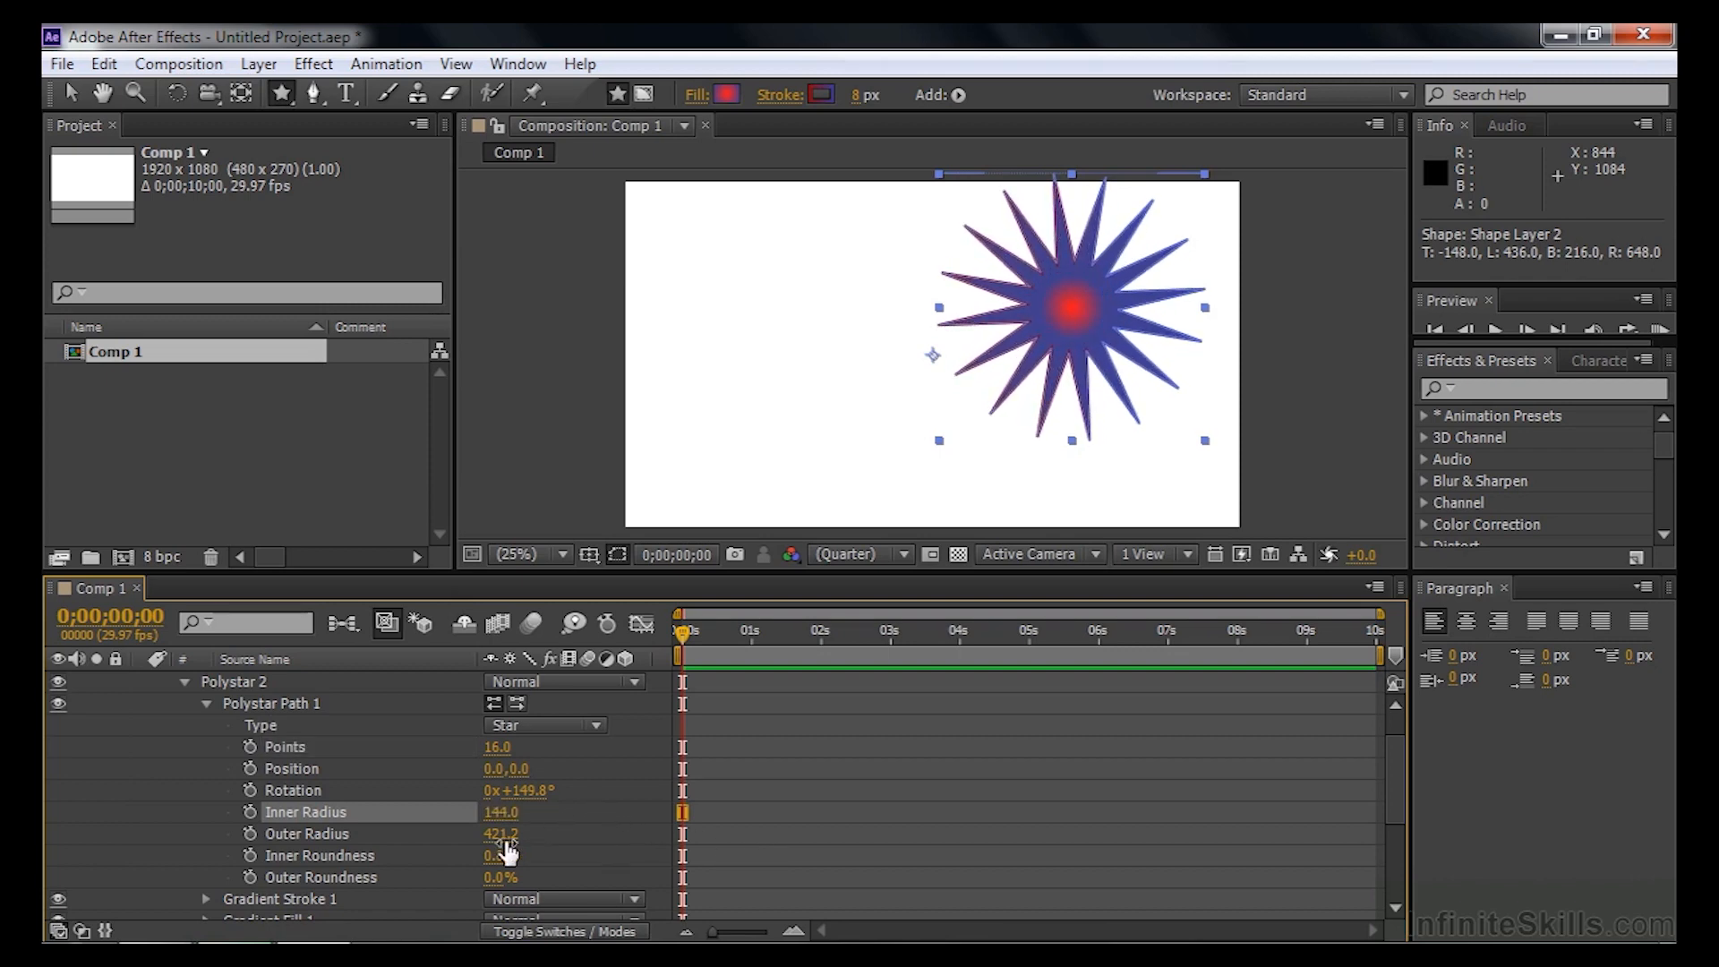
{"action": "mouse_move", "coordinate": [501, 834]}
{"action": "left_mouse_down"}
{"action": "mouse_move", "coordinate": [652, 840]}
{"action": "mouse_move", "coordinate": [573, 842]}
{"action": "mouse_move", "coordinate": [721, 870]}
{"action": "mouse_move", "coordinate": [369, 825]}
{"action": "mouse_move", "coordinate": [668, 856]}
{"action": "mouse_move", "coordinate": [497, 838]}
{"action": "mouse_move", "coordinate": [488, 865]}
{"action": "mouse_move", "coordinate": [751, 870]}
{"action": "mouse_move", "coordinate": [111, 815]}
{"action": "mouse_move", "coordinate": [47, 785]}
{"action": "mouse_move", "coordinate": [548, 854]}
{"action": "mouse_move", "coordinate": [487, 849]}
{"action": "mouse_move", "coordinate": [558, 884]}
{"action": "mouse_move", "coordinate": [903, 908]}
{"action": "left_mouse_up"}
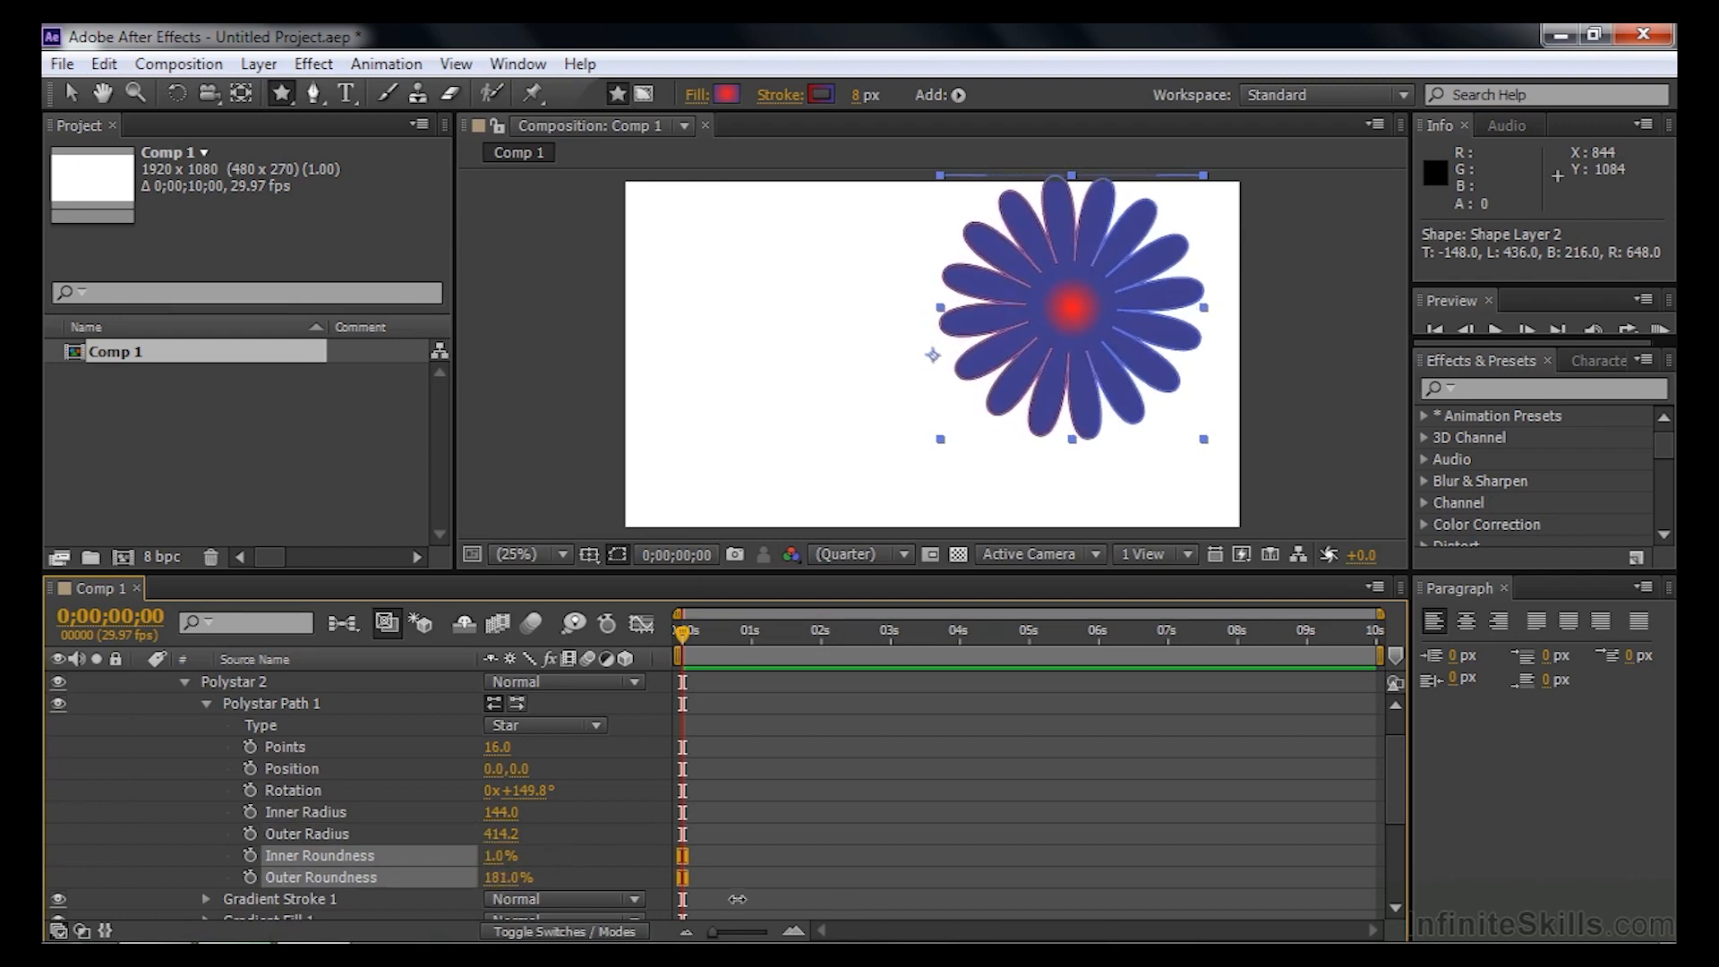
Try positive and negative outer roundness on the star, settling on 133%.
{"action": "left_click_drag", "start_coordinate": [737, 899], "coordinate": [175, 833]}
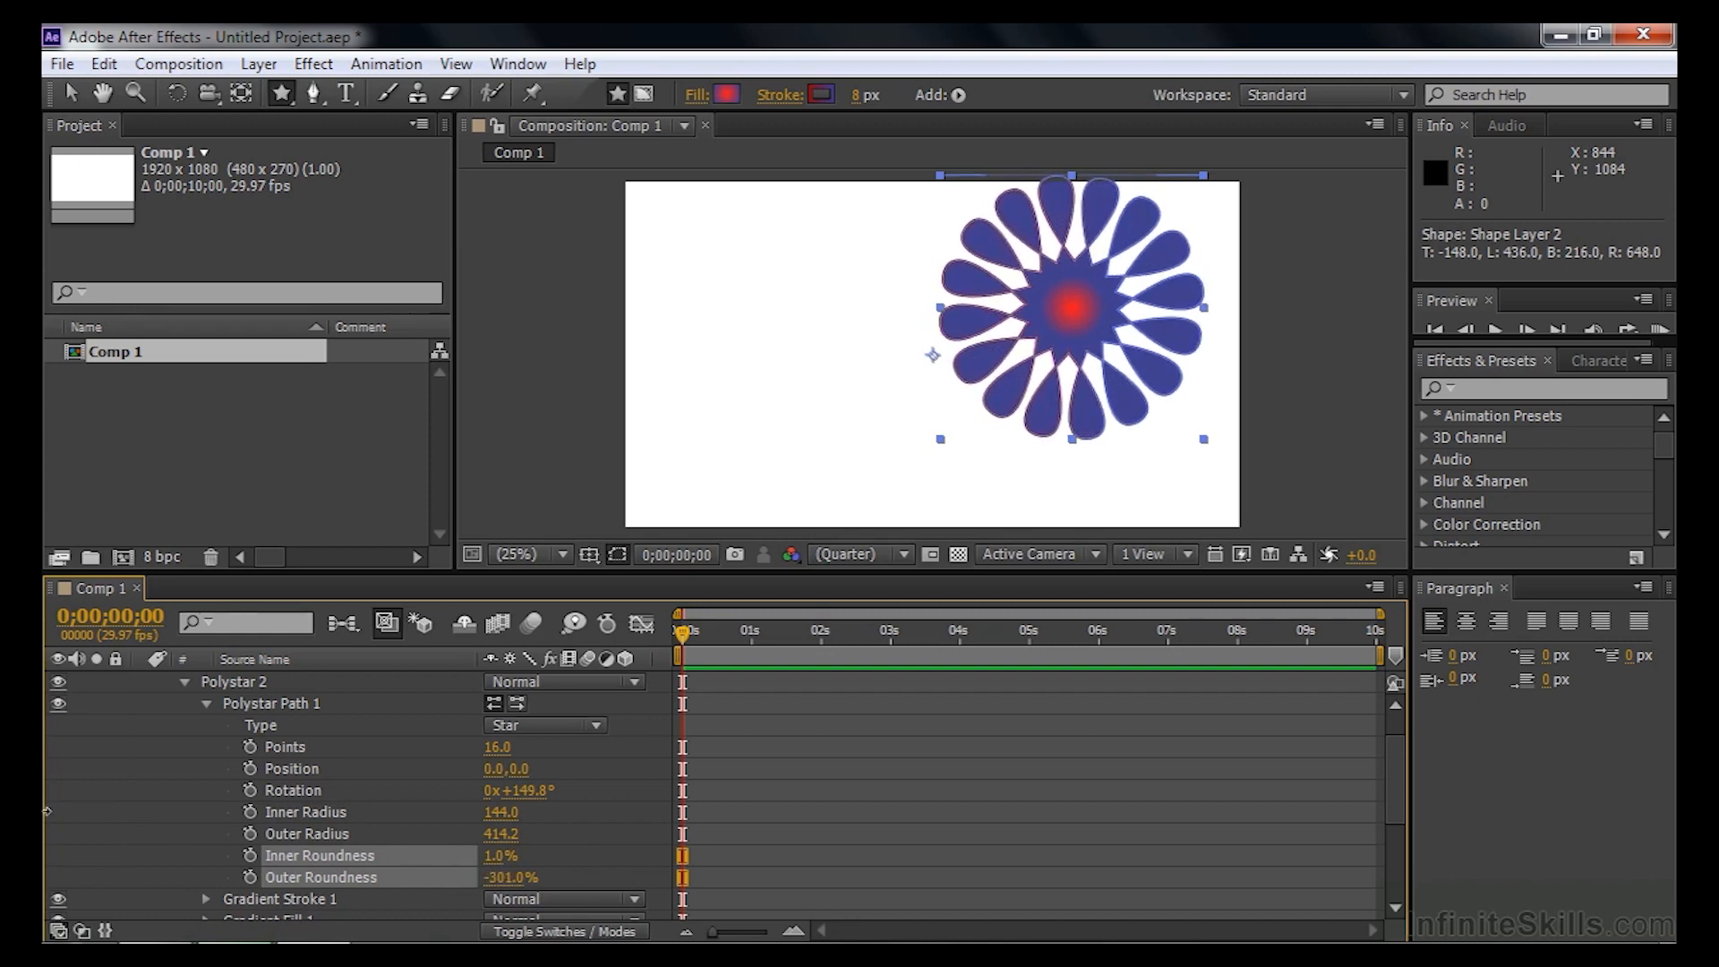
{"action": "left_click_drag", "start_coordinate": [47, 811], "coordinate": [380, 855]}
{"action": "left_click_drag", "start_coordinate": [630, 889], "coordinate": [793, 895]}
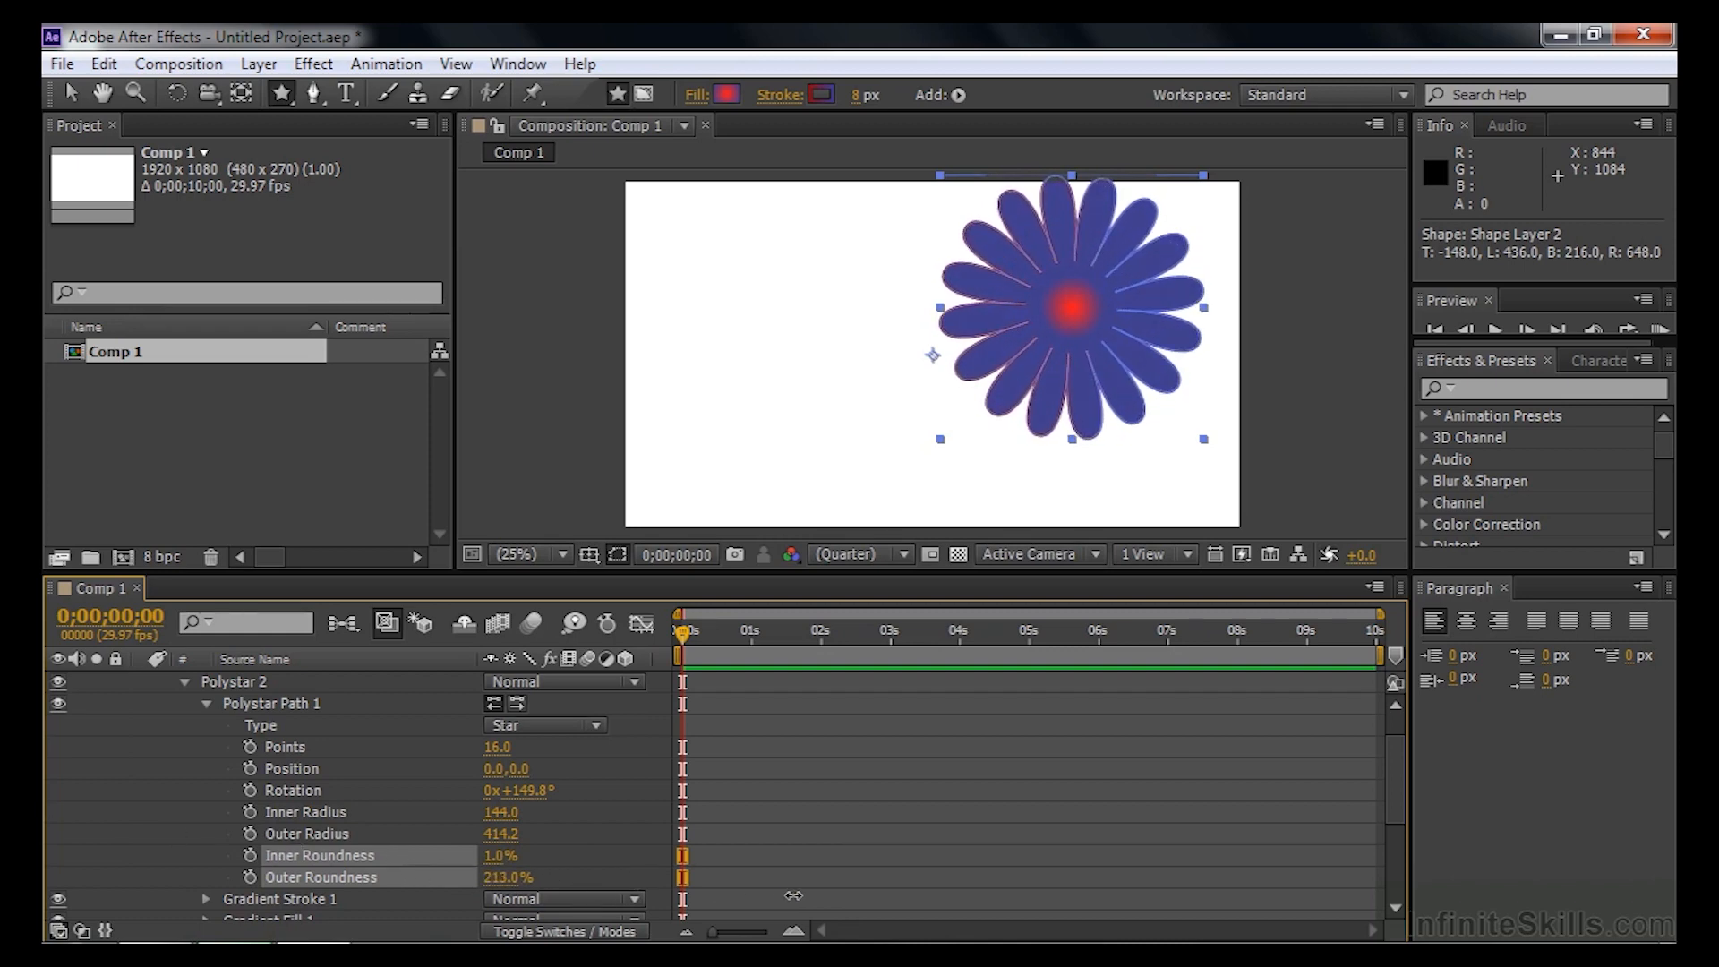
{"action": "left_click_drag", "start_coordinate": [676, 891], "coordinate": [676, 892]}
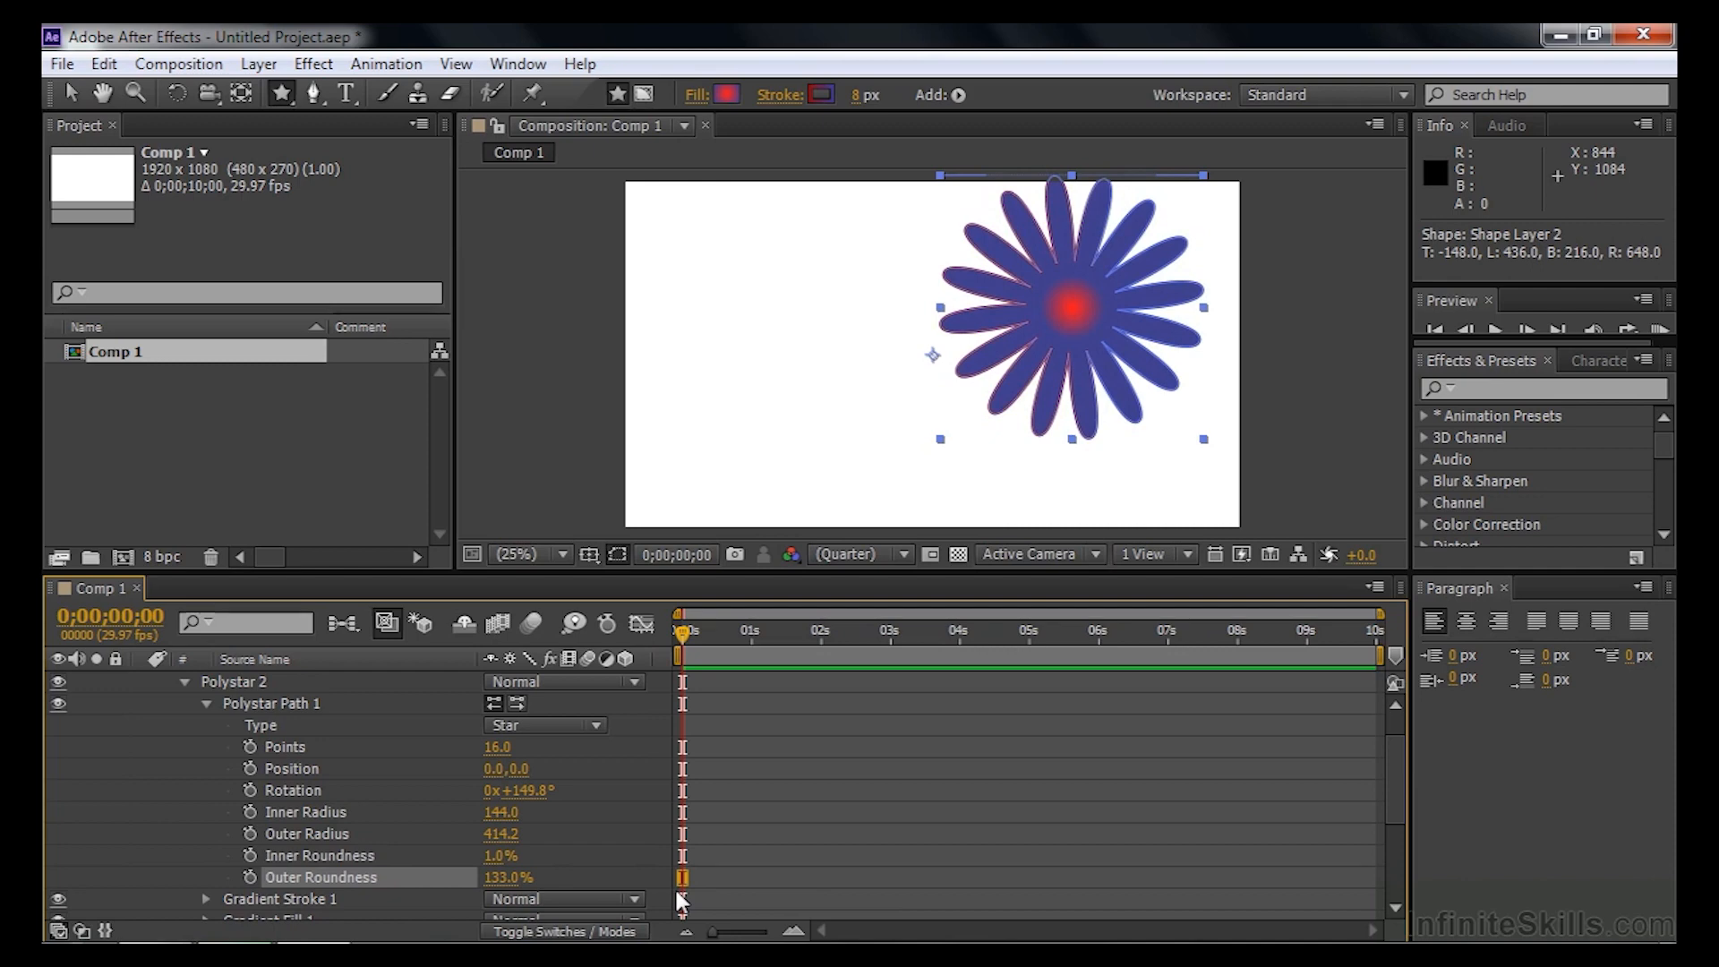